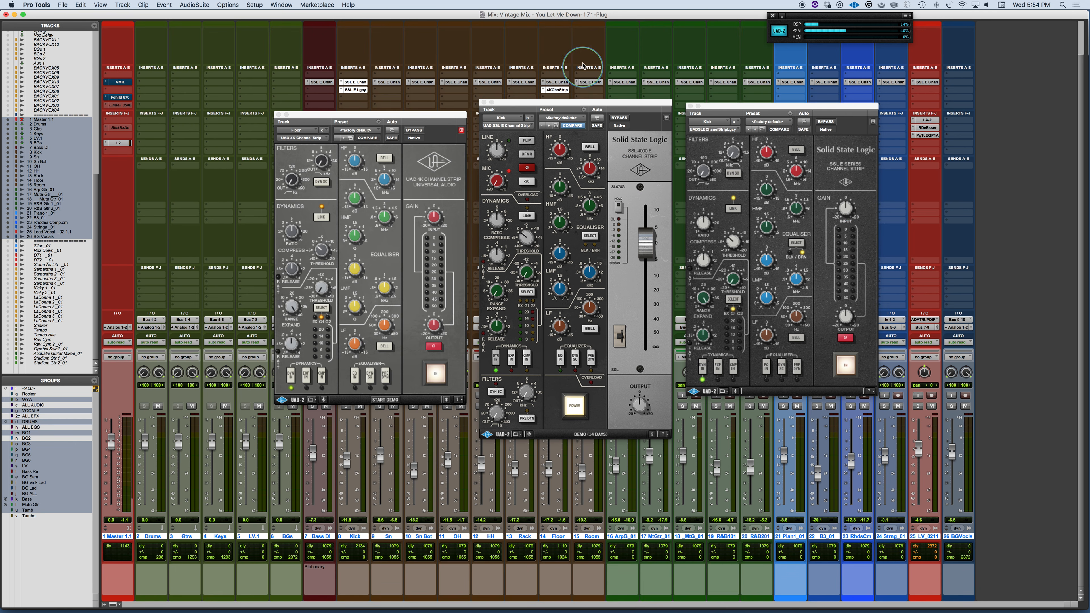
# - Make the UAD 4K Channel Strip insert on the Floor track inactive and close its plug-in window
pyautogui.keyDown('ctrl'); pyautogui.keyDown('super'); pyautogui.click(554, 90); pyautogui.keyUp('super'); pyautogui.keyUp('ctrl')
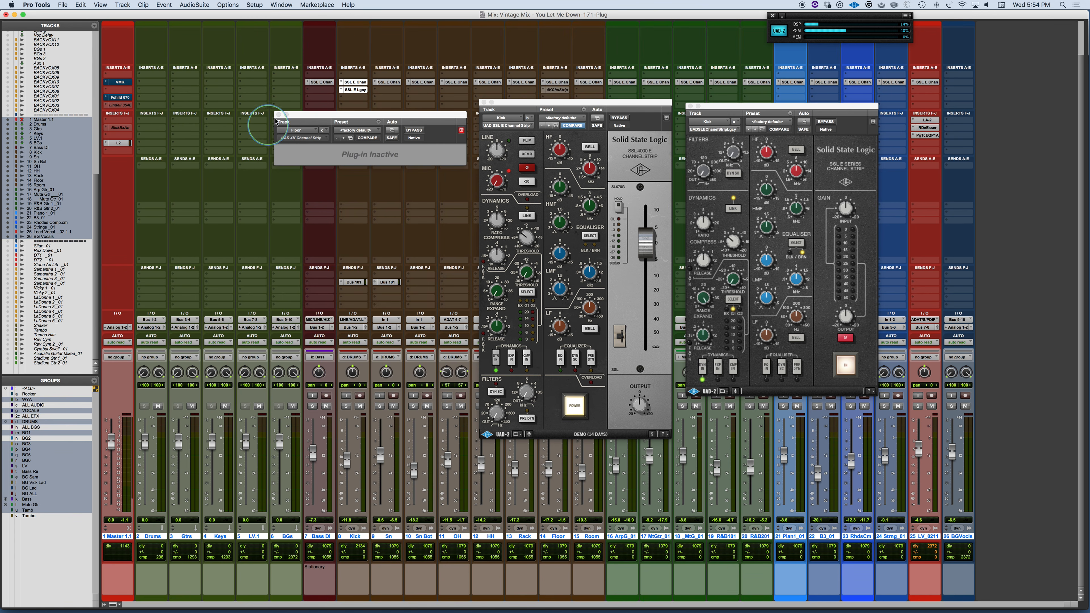
pyautogui.click(279, 115)
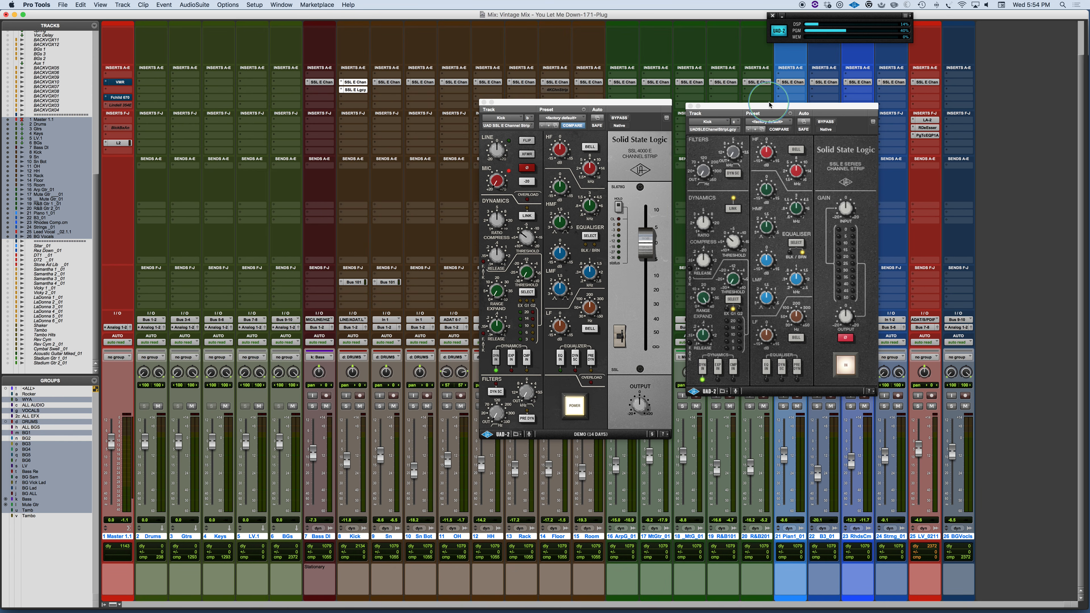
pyautogui.moveTo(769, 107); pyautogui.dragTo(766, 109)
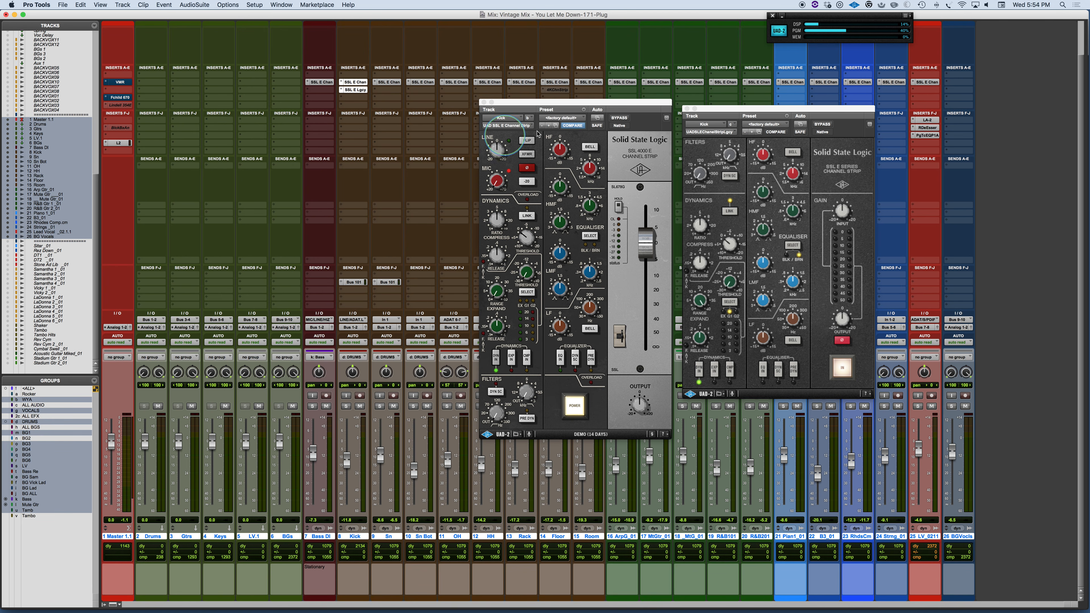
# - Compare the mic and line inputs of the Kick track's SSL E Channel Strip, leaving it flipped to line
pyautogui.click(526, 142)
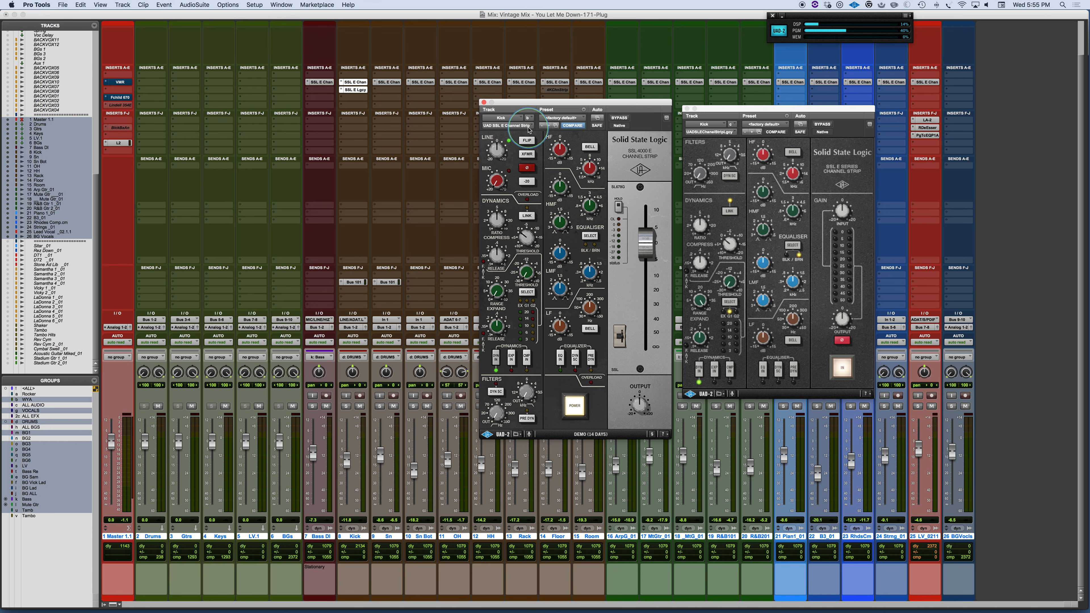
pyautogui.click(526, 144)
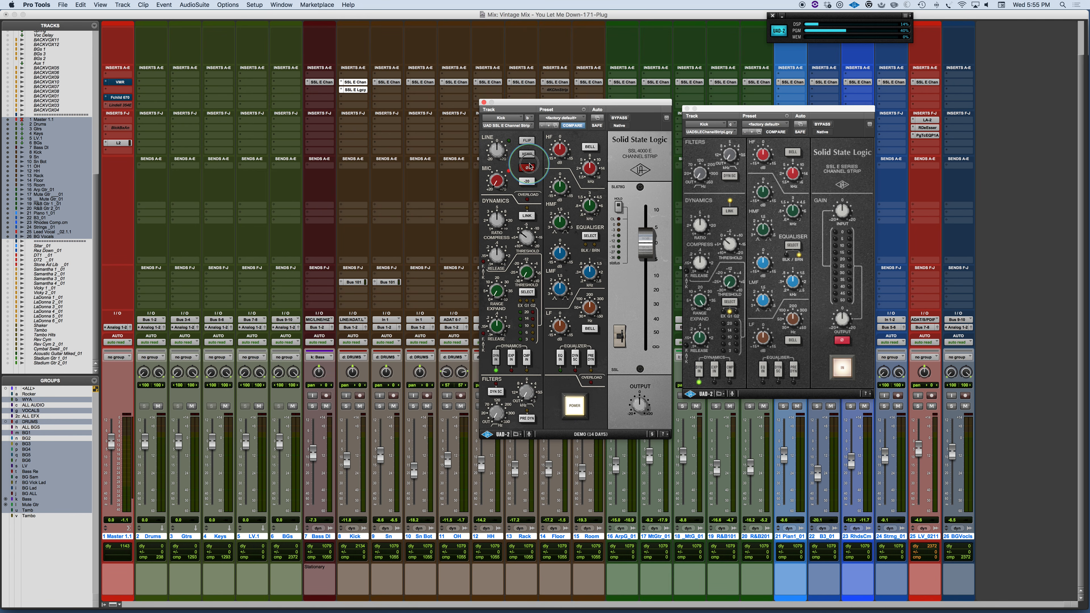
pyautogui.click(526, 140)
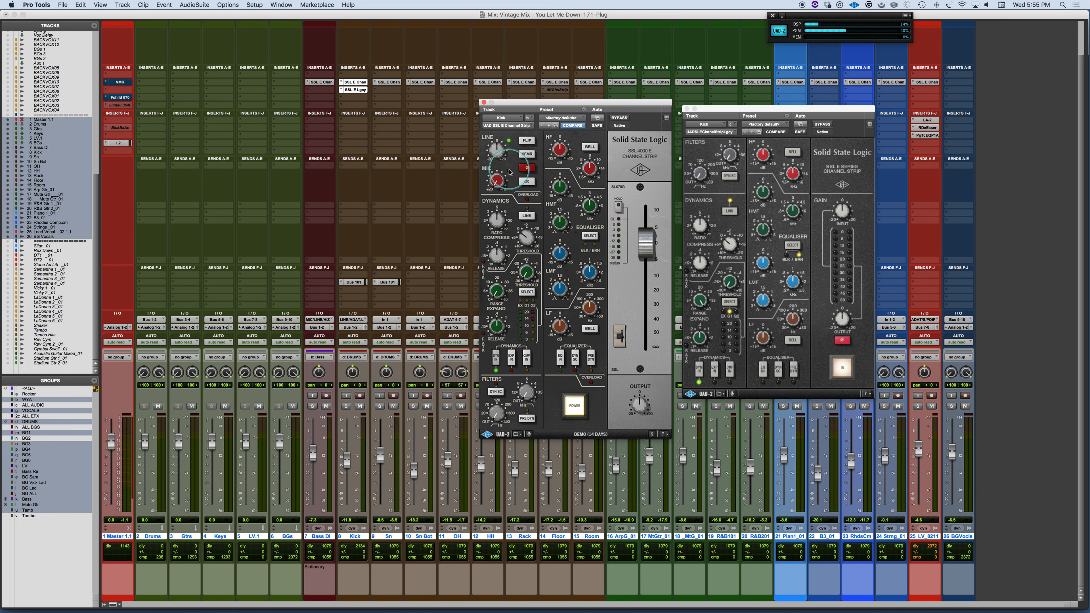
# - Switch to the UAD Console, view the preamp and channel strip Unison plug-ins for Analog 1, and return to Pro Tools
pyautogui.press('super+Tab')
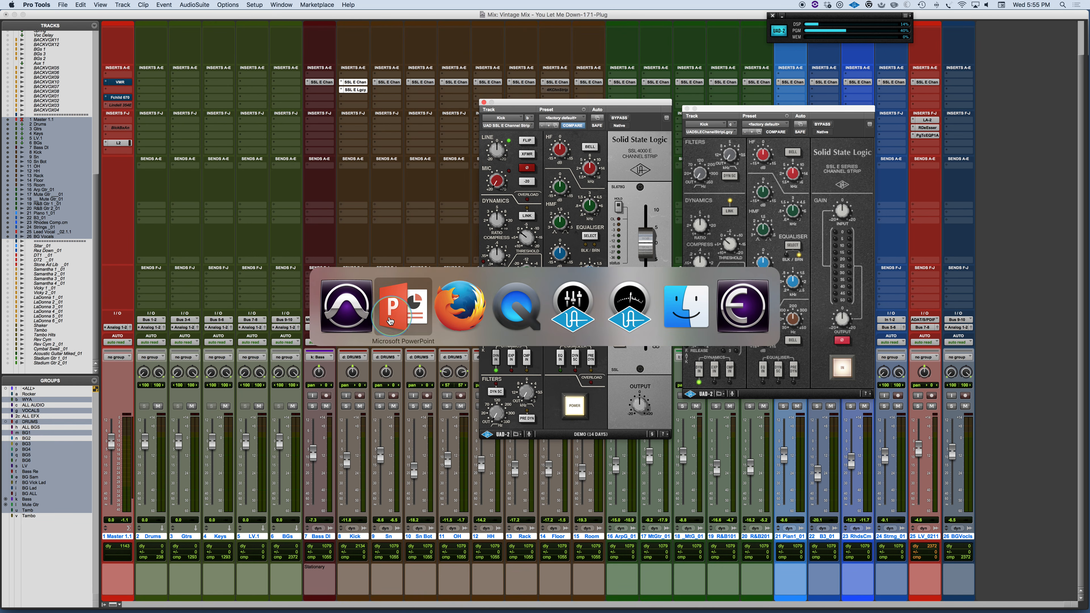
pyautogui.click(568, 310)
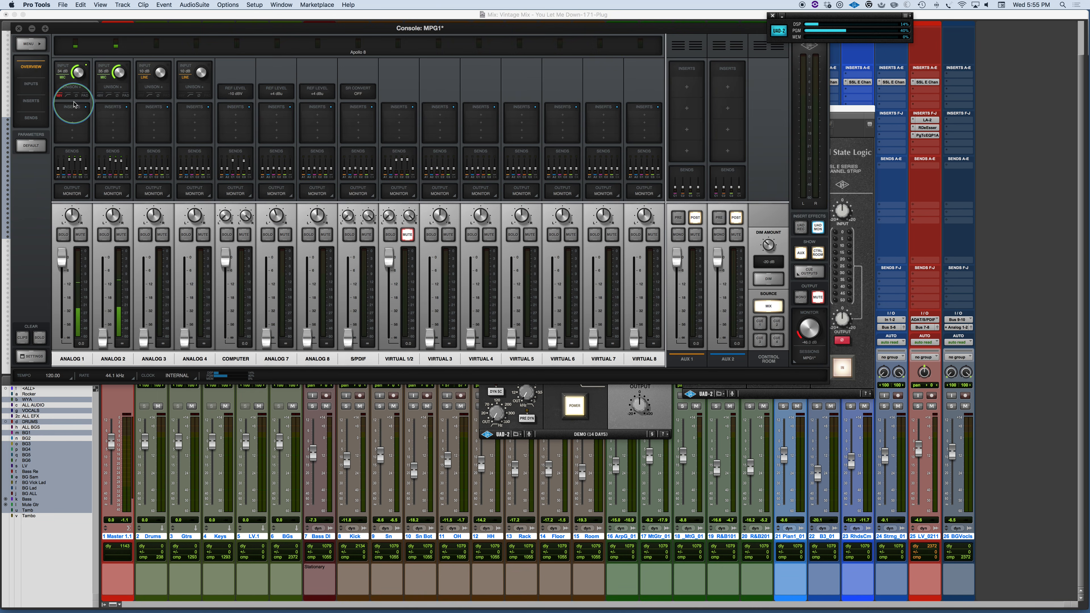
pyautogui.click(76, 88)
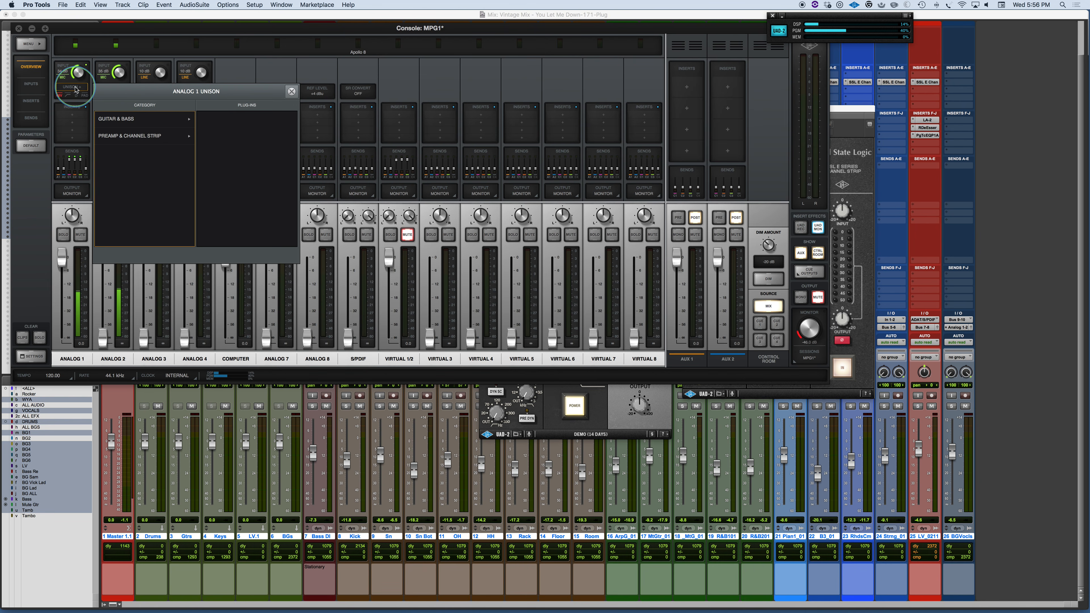
pyautogui.click(124, 136)
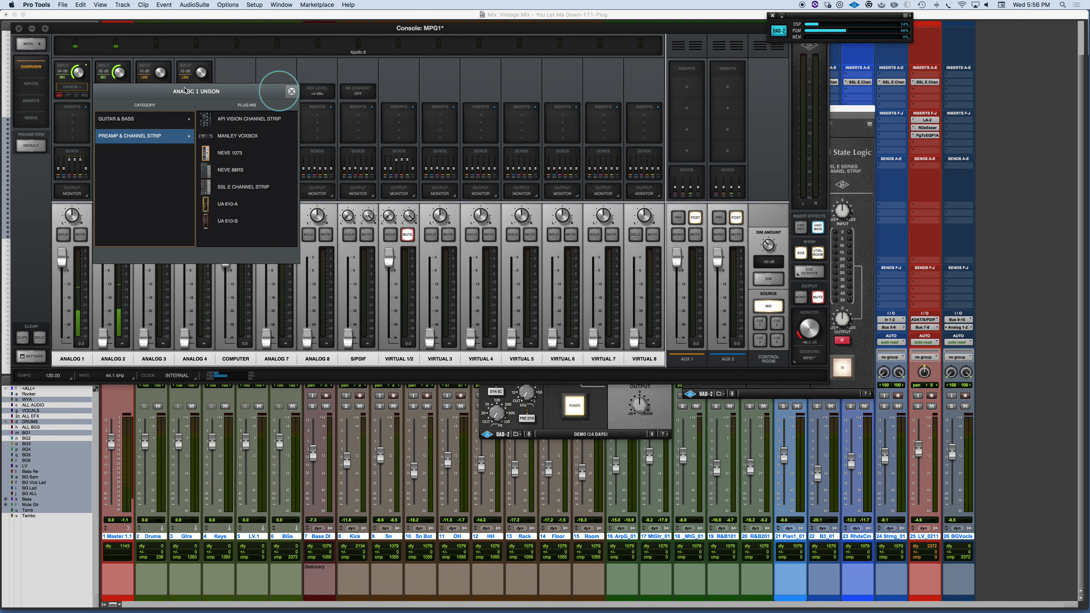
pyautogui.click(291, 92)
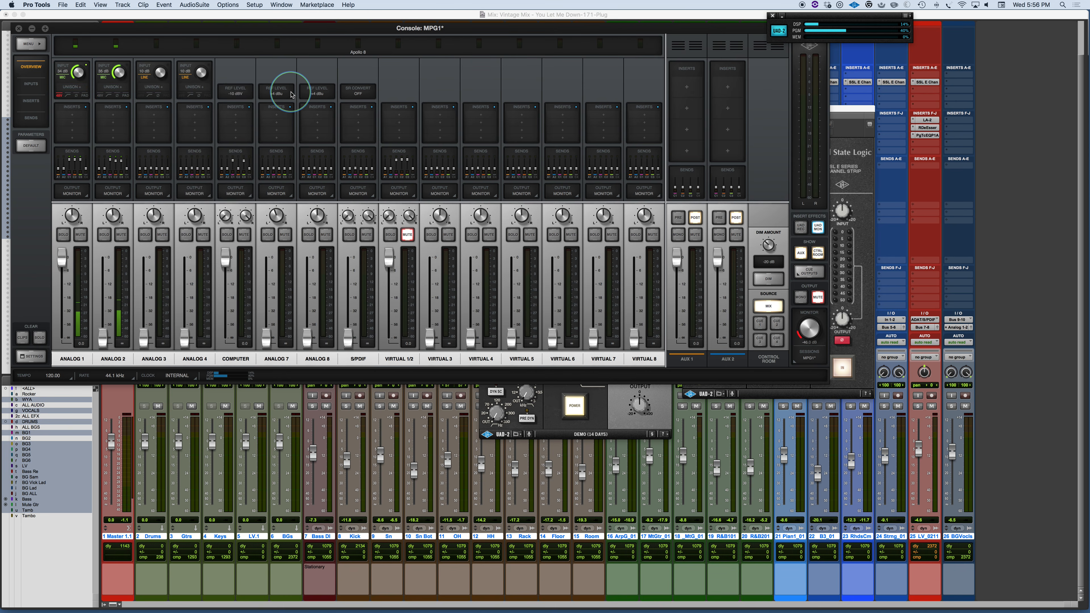
pyautogui.press('super+Tab')
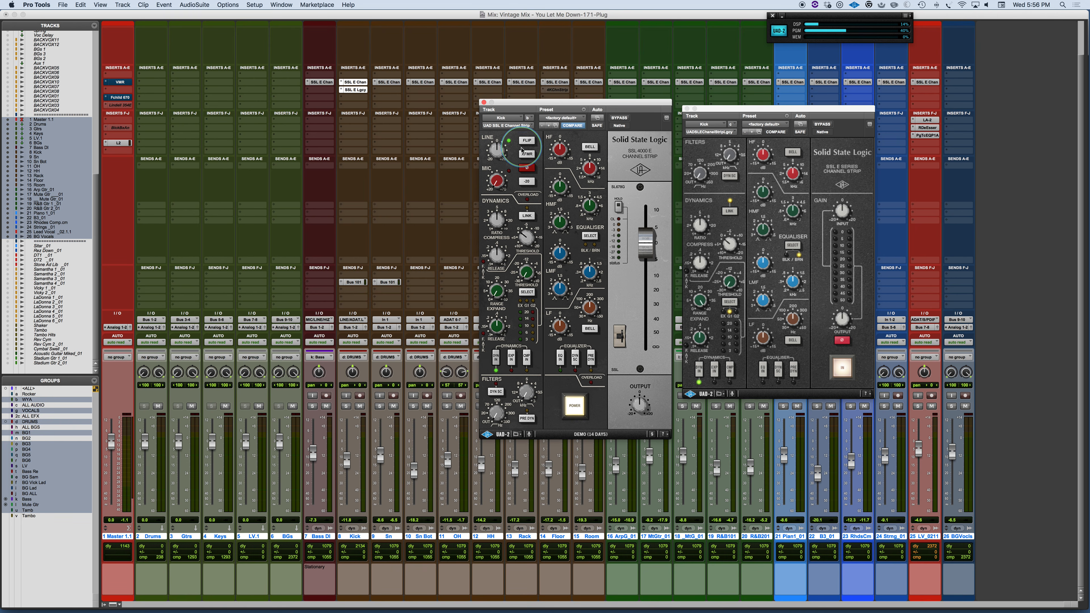
# - Flip the SSL E Channel Strip's input to mic and back to line
pyautogui.click(527, 142)
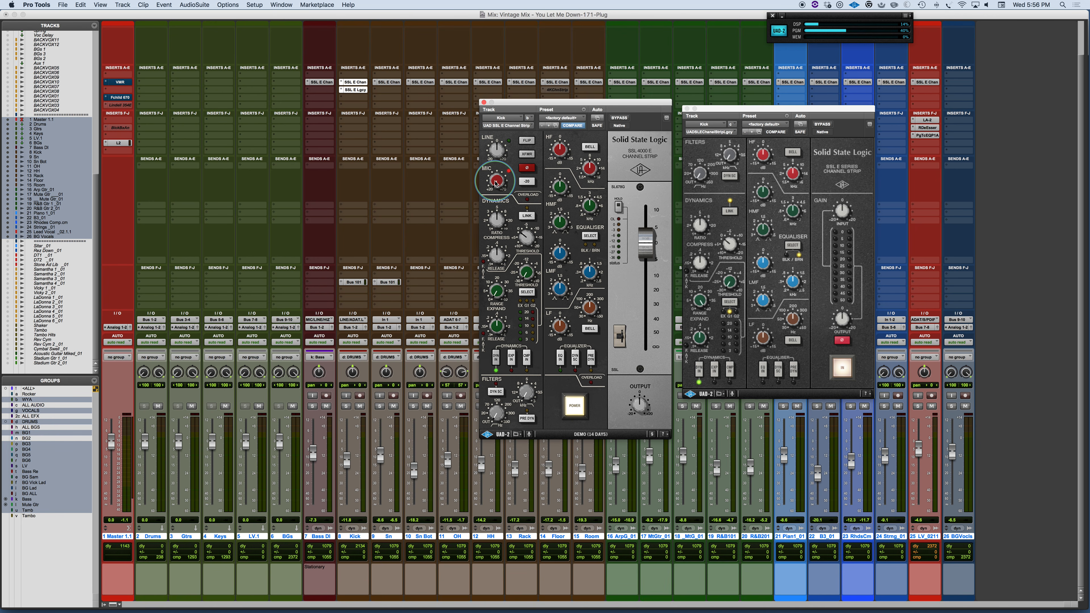
pyautogui.click(522, 143)
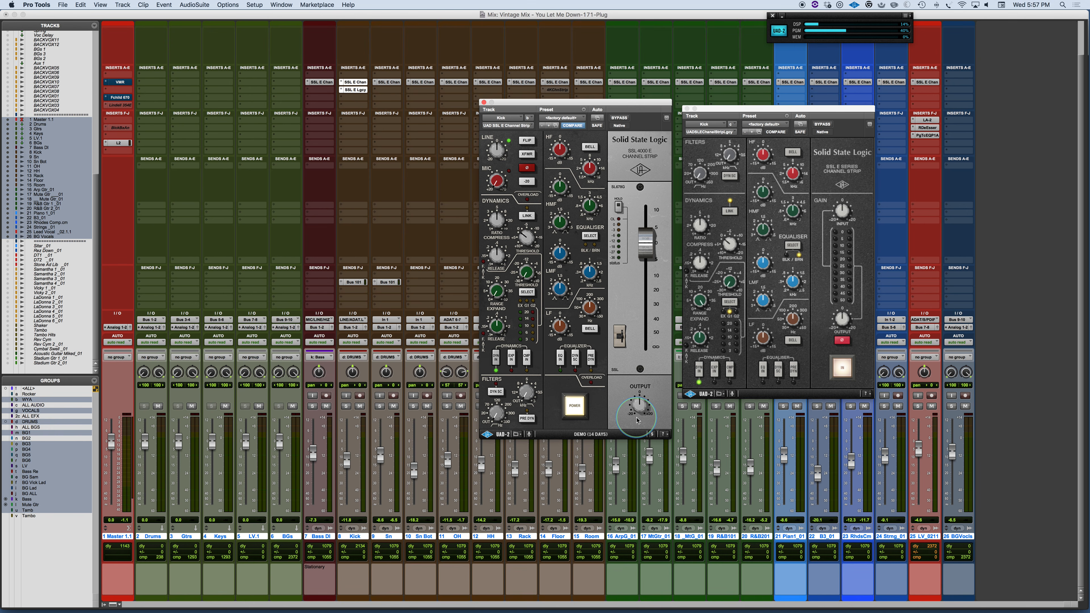
# - Toggle the channel strip's power off and on, and its meter hold switch on and off
pyautogui.click(576, 413)
pyautogui.click(576, 412)
pyautogui.click(620, 207)
pyautogui.click(619, 207)
# - Close the legacy SSL E Channel Strip window and reposition the remaining SSL E Channel Strip window
pyautogui.click(687, 109)
pyautogui.moveTo(592, 103); pyautogui.dragTo(577, 99)
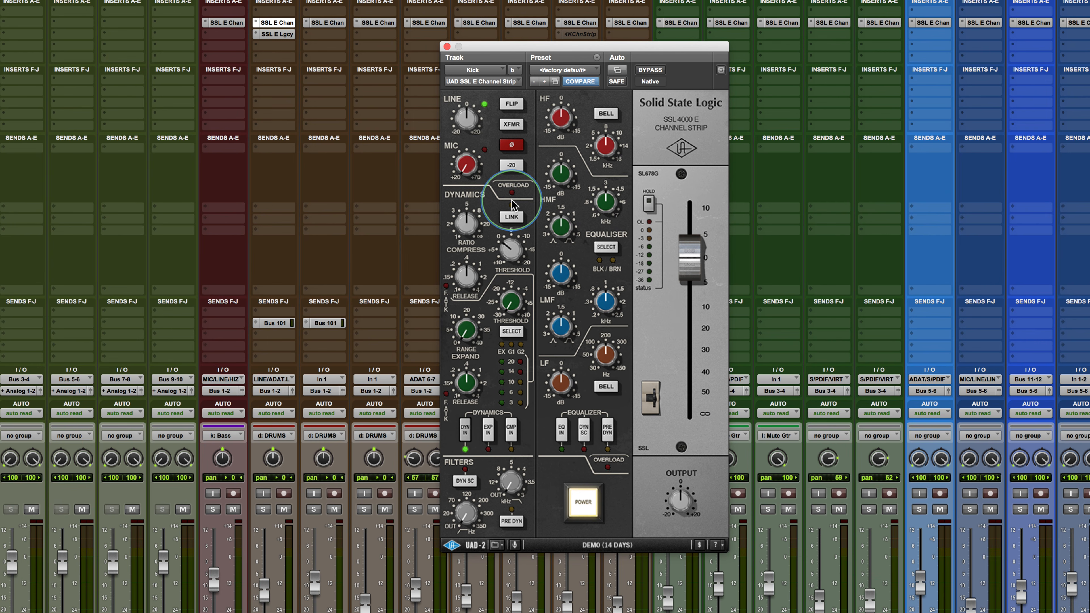
# - Flip the Kick channel strip's input between line and mic, ending on mic
pyautogui.click(514, 106)
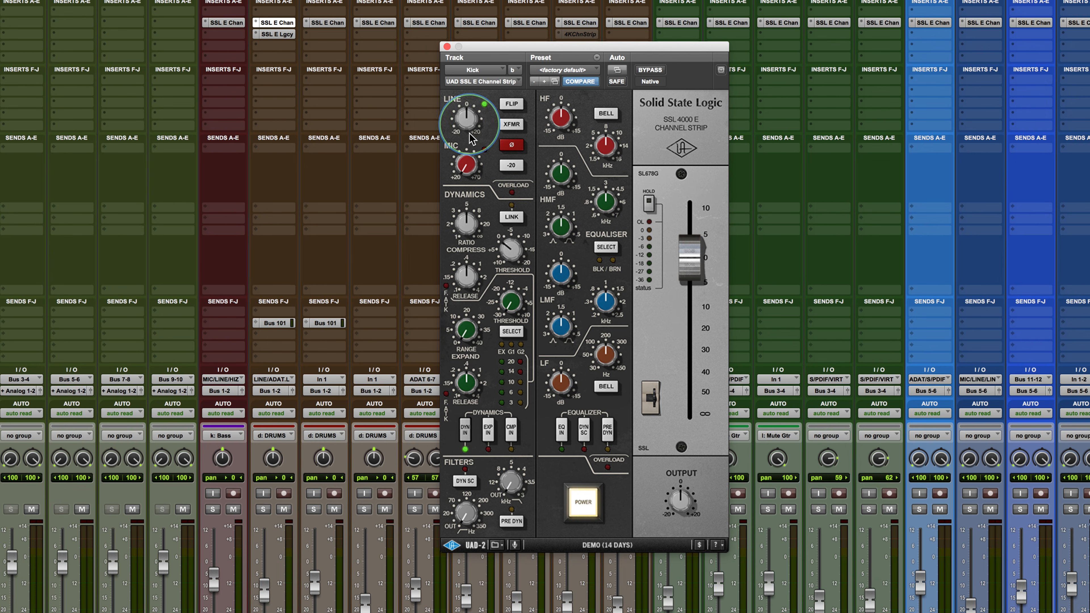
pyautogui.click(515, 103)
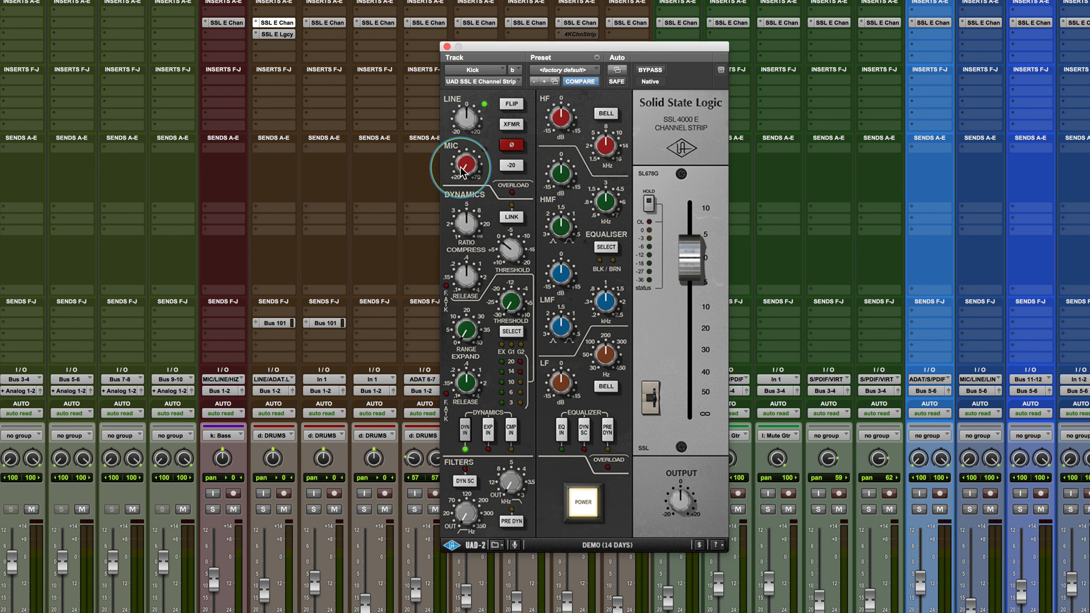
pyautogui.click(512, 104)
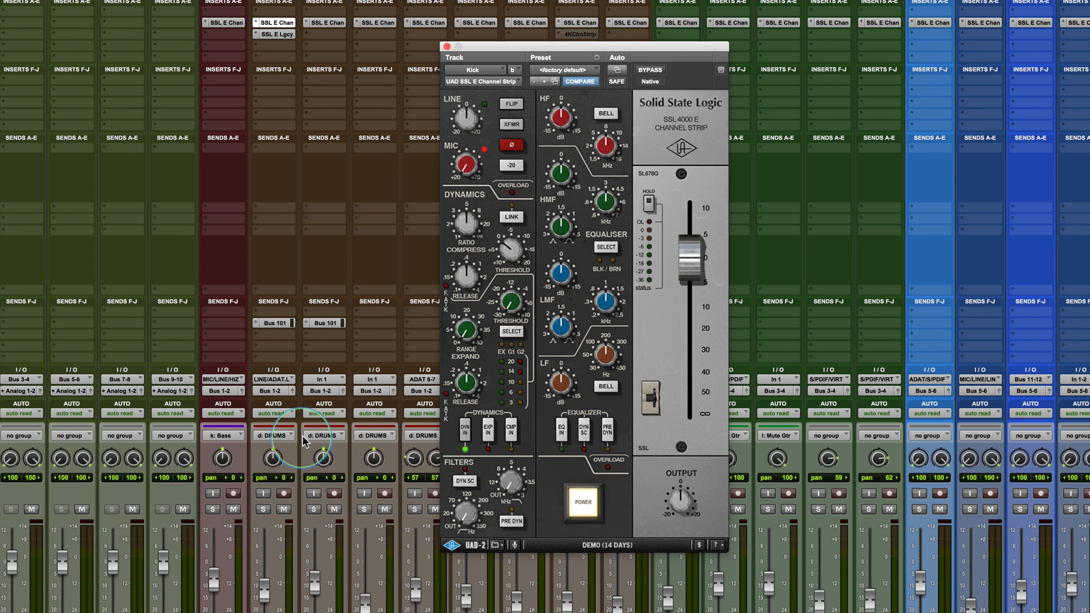
# - Solo only the Kick track, leaving the other tracks of the drums group unsoloed
pyautogui.click(264, 509)
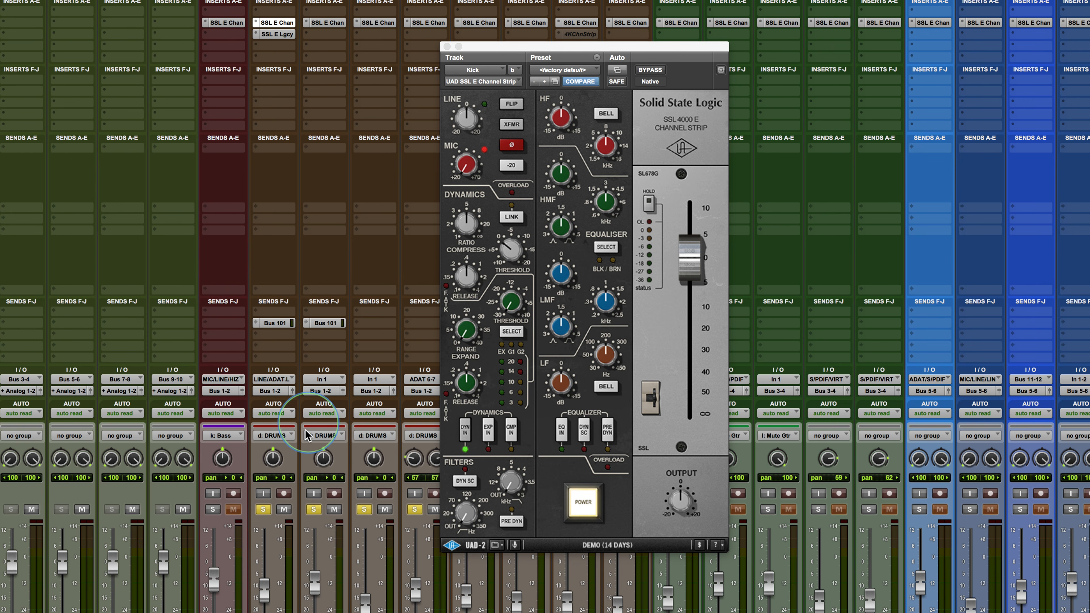
pyautogui.click(263, 509)
pyautogui.keyDown('ctrl'); pyautogui.click(264, 509); pyautogui.keyUp('ctrl')
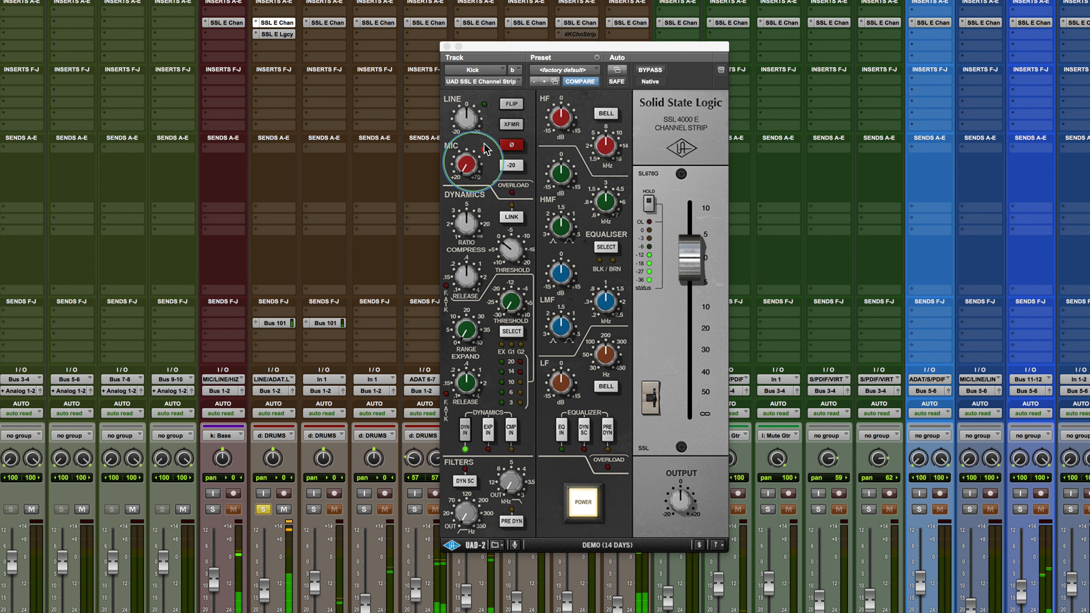
# - Compare the line input with the mic input during playback and try the mic gain, keeping it at +20
pyautogui.click(511, 105)
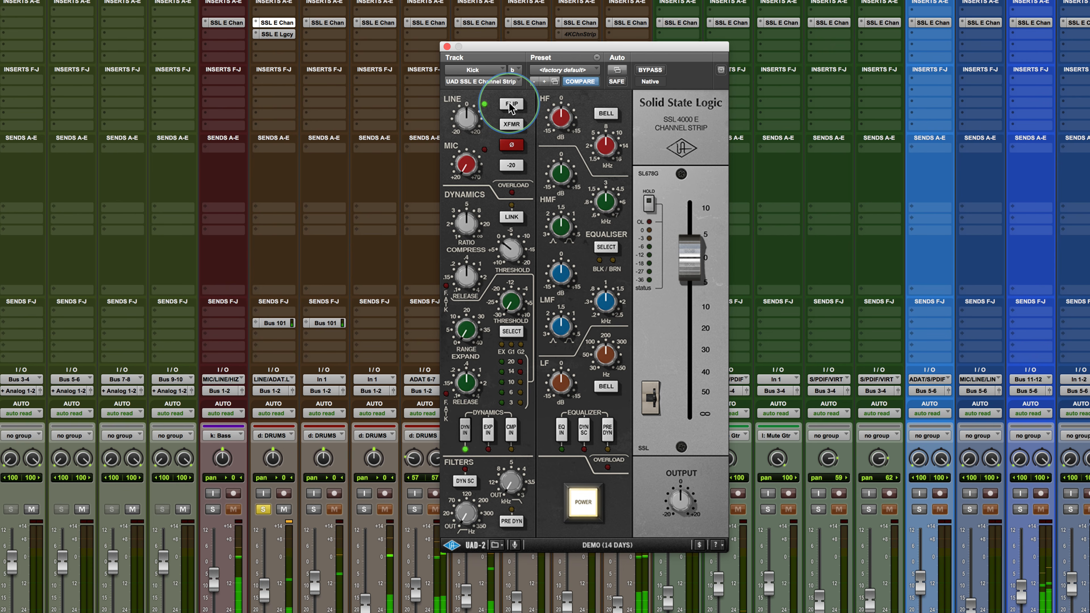
pyautogui.click(485, 218)
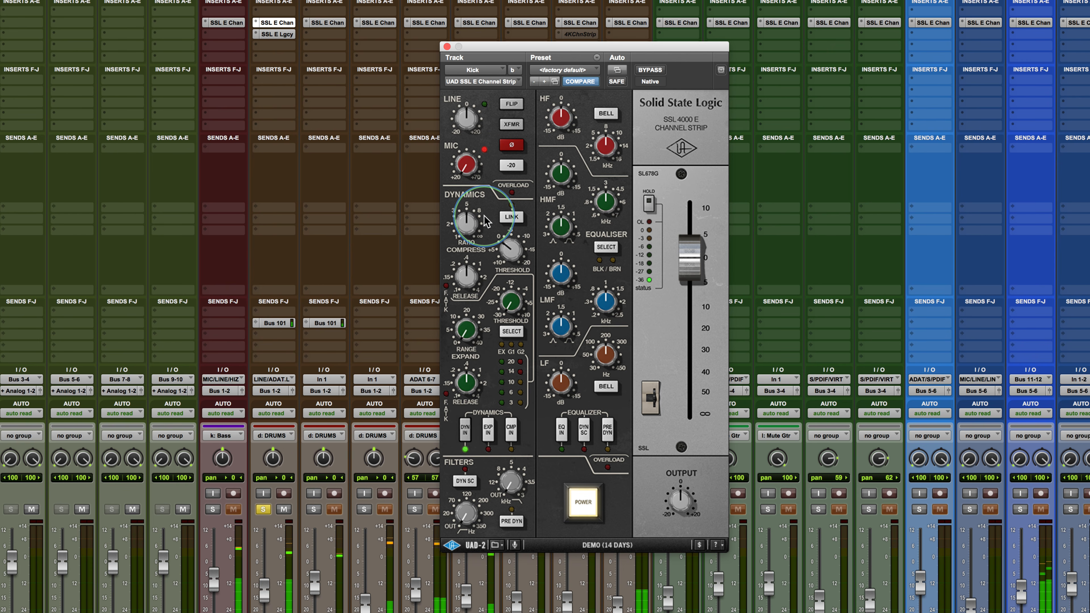
pyautogui.moveTo(468, 168); pyautogui.dragTo(465, 174)
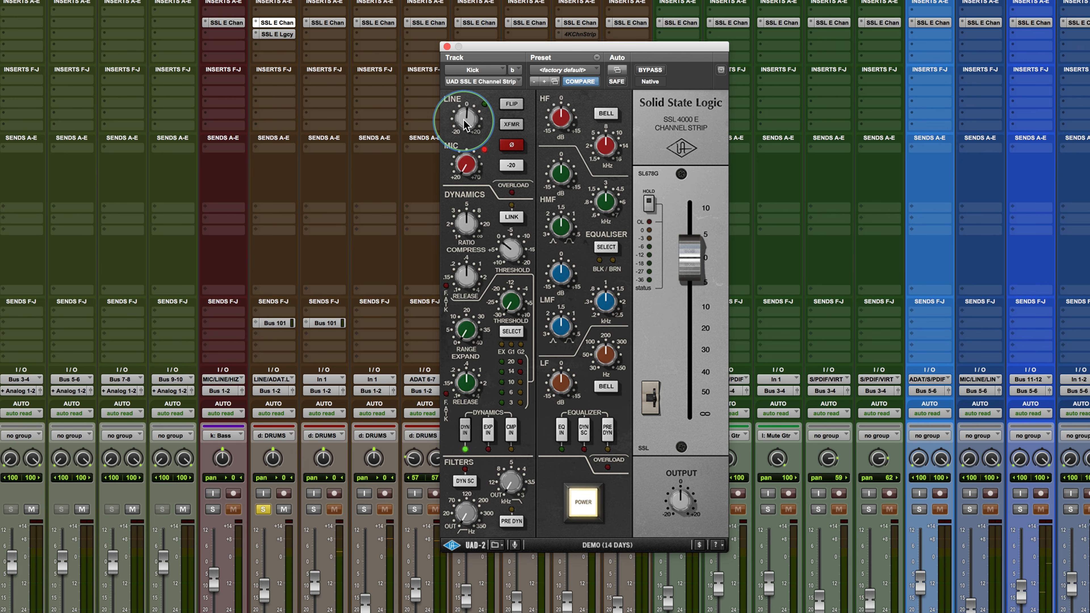
# - Raise the line gain and compare the line input against the mic input using the input flip
pyautogui.moveTo(463, 107)
pyautogui.mouseDown()
pyautogui.moveTo(464, 122)
pyautogui.moveTo(462, 96)
pyautogui.mouseUp()
pyautogui.click(512, 106)
pyautogui.click(513, 105)
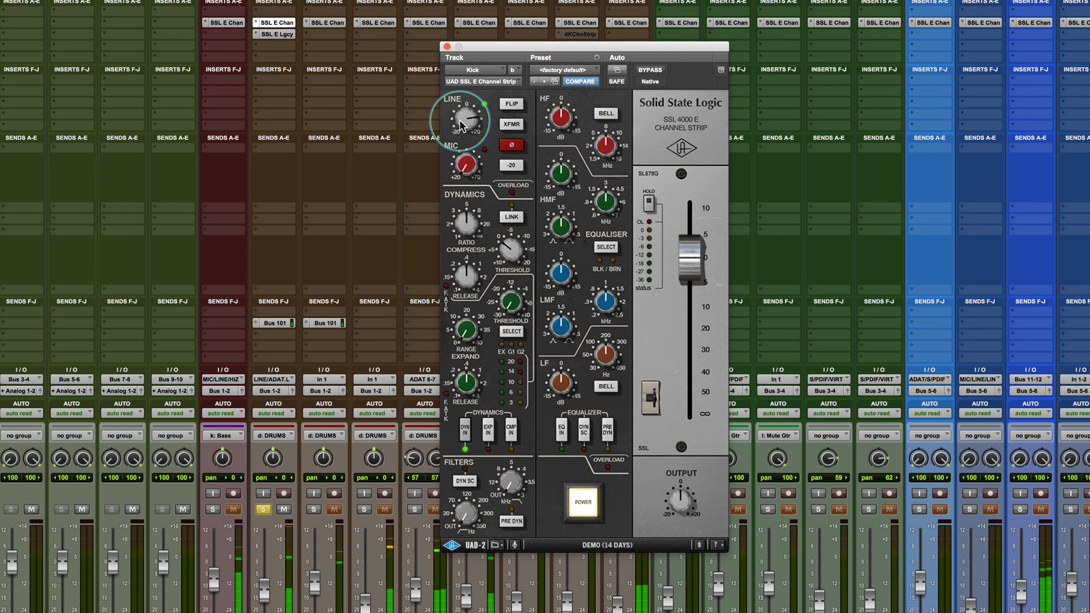
pyautogui.click(511, 105)
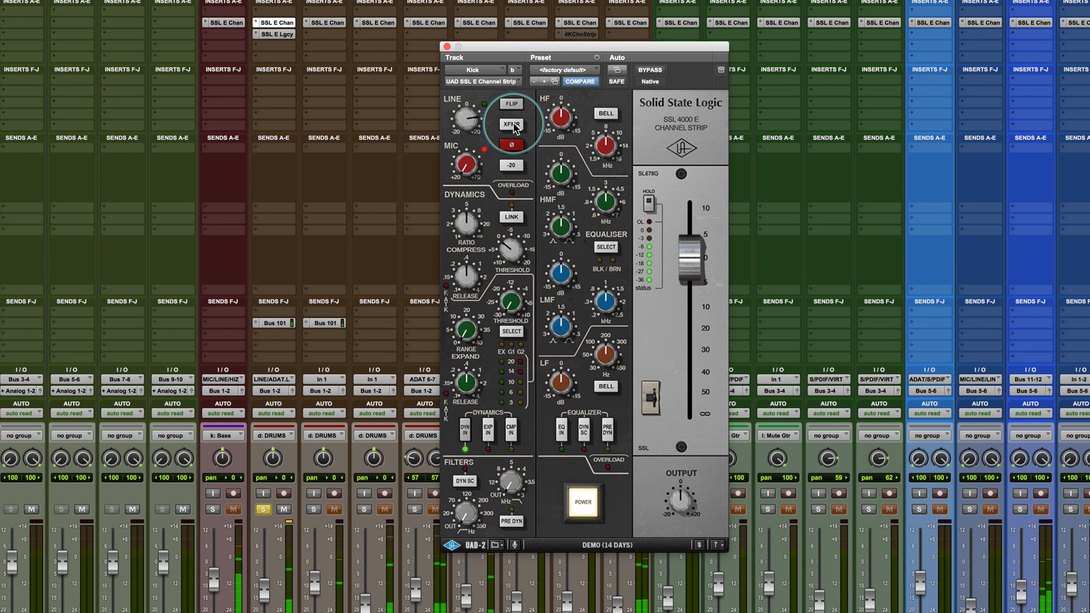
# - Toggle the XFMR transformer setting and restore it to compare the mic input with and without it
pyautogui.click(514, 124)
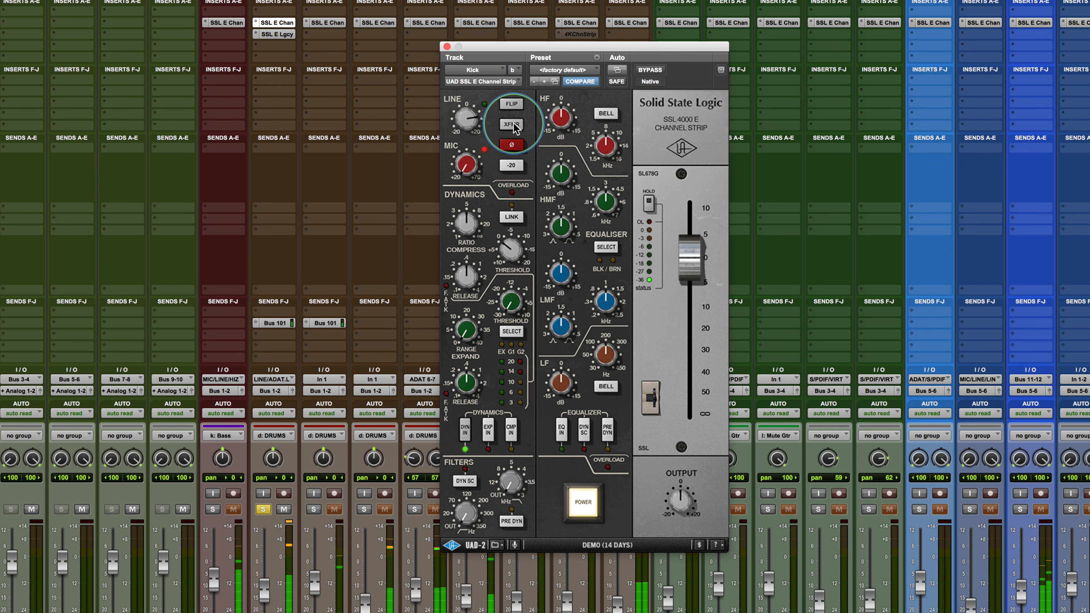
pyautogui.click(514, 125)
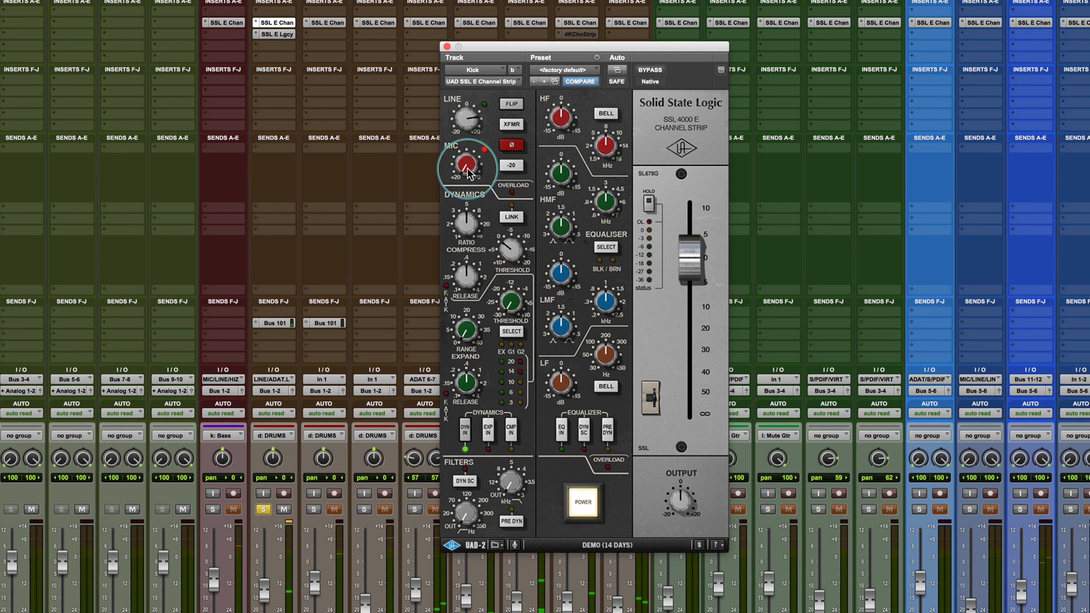
# - Reset the line gain to 0 and flip the channel strip's input to line
pyautogui.click(467, 106)
pyautogui.click(513, 106)
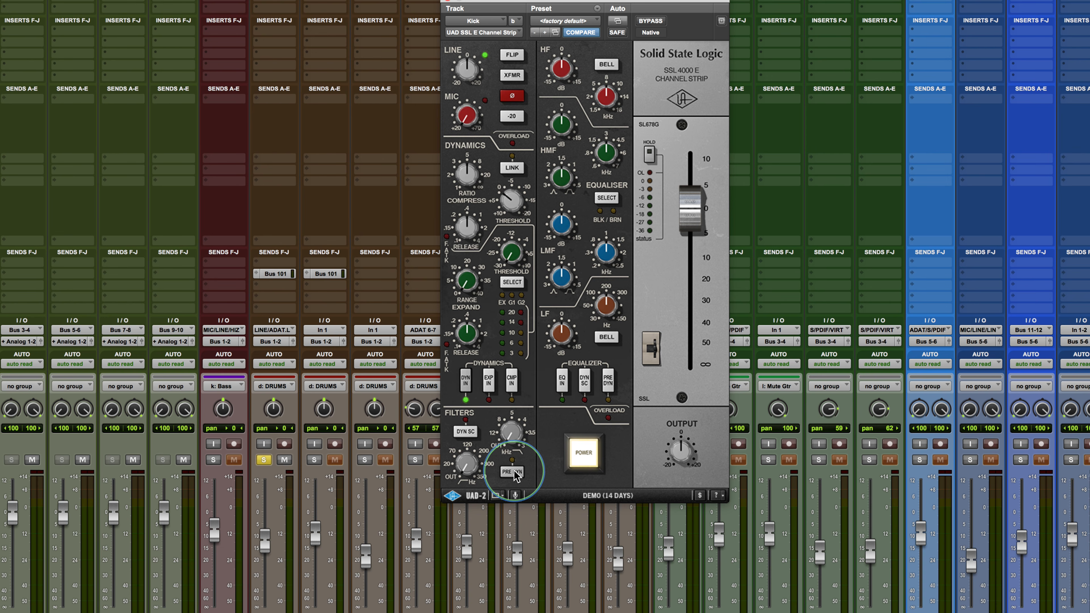
# - Switch the compressor in and place the filters before the dynamics
pyautogui.click(513, 383)
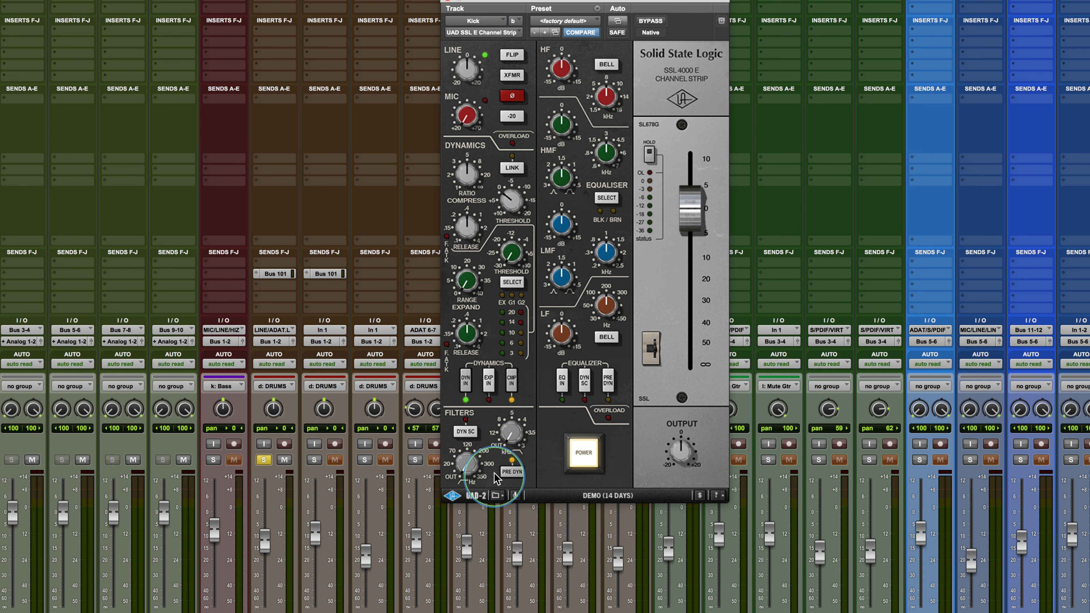
pyautogui.click(514, 471)
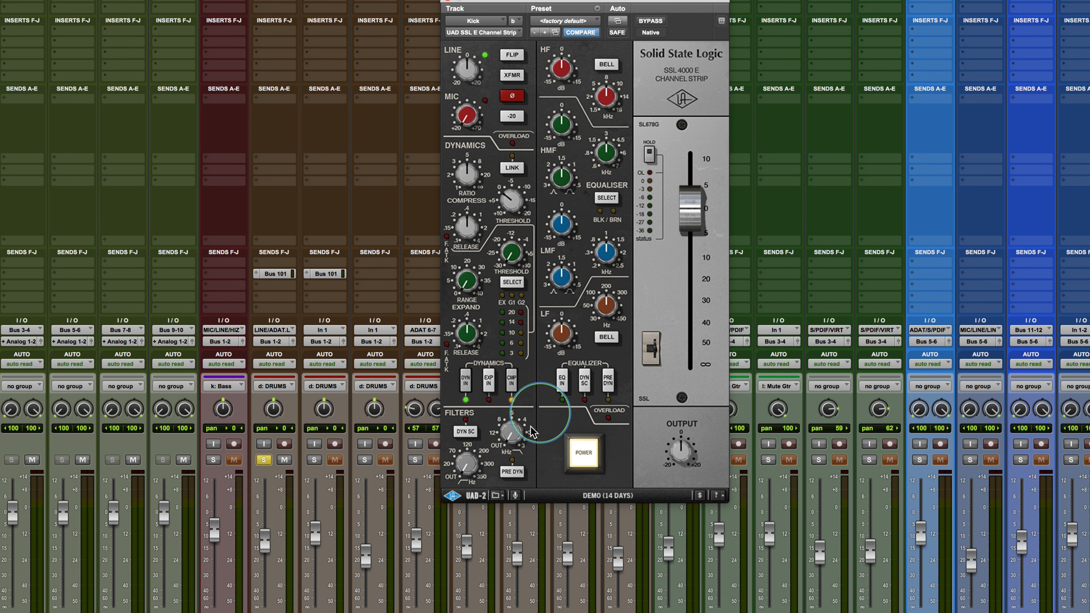
pyautogui.click(511, 475)
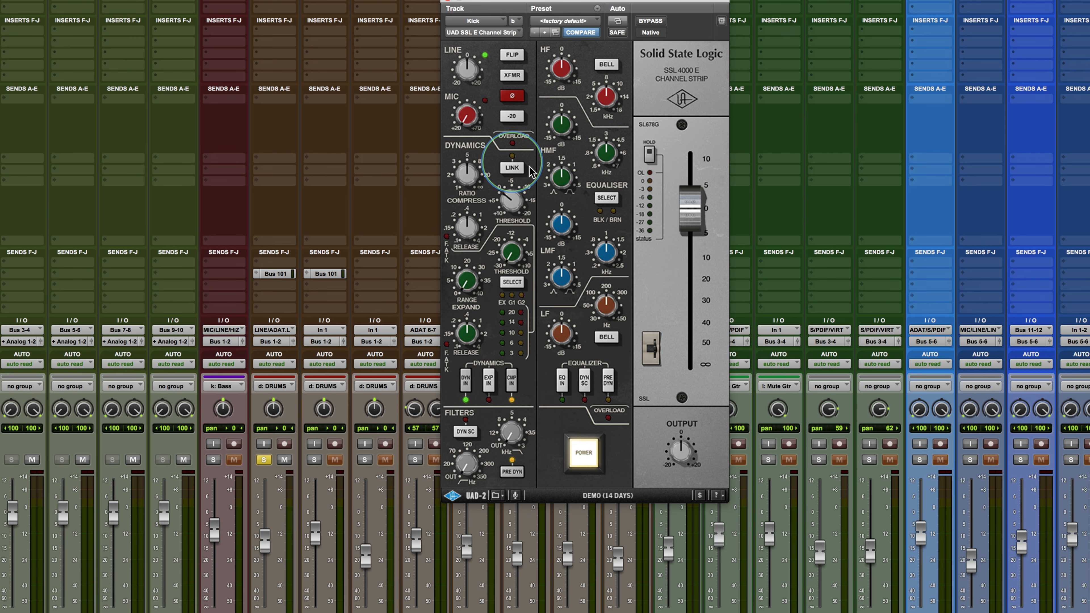
# - Toggle the compressor's fast attack on and back off
pyautogui.click(447, 238)
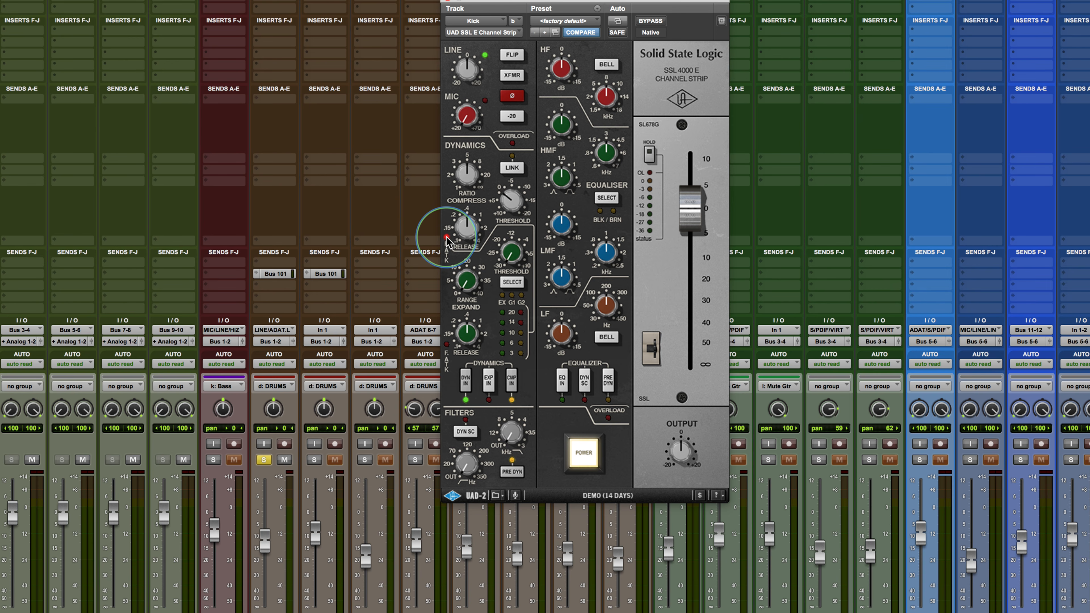
pyautogui.click(446, 239)
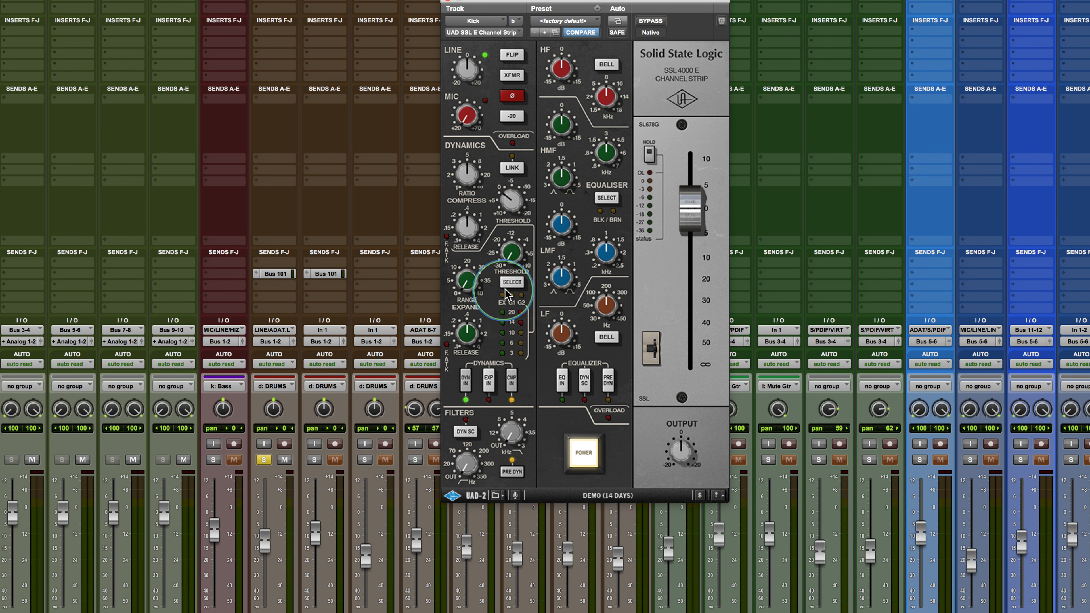
# - Switch the expander section in and set its mode to EX
pyautogui.click(488, 380)
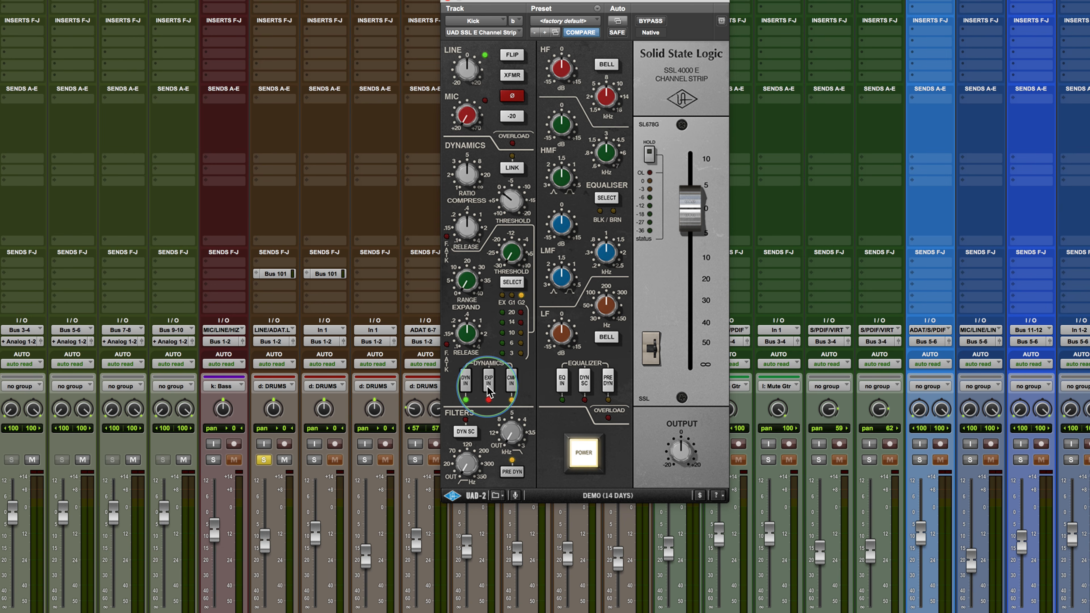
pyautogui.click(512, 282)
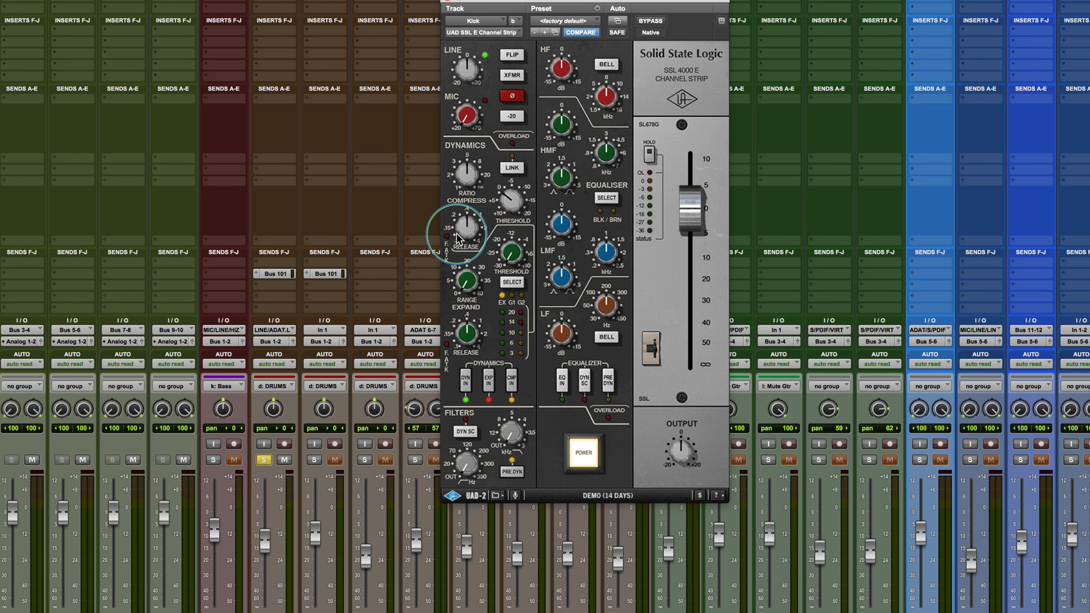
# - Switch the expander section out and set the equaliser to its black (BLK) type
pyautogui.click(490, 380)
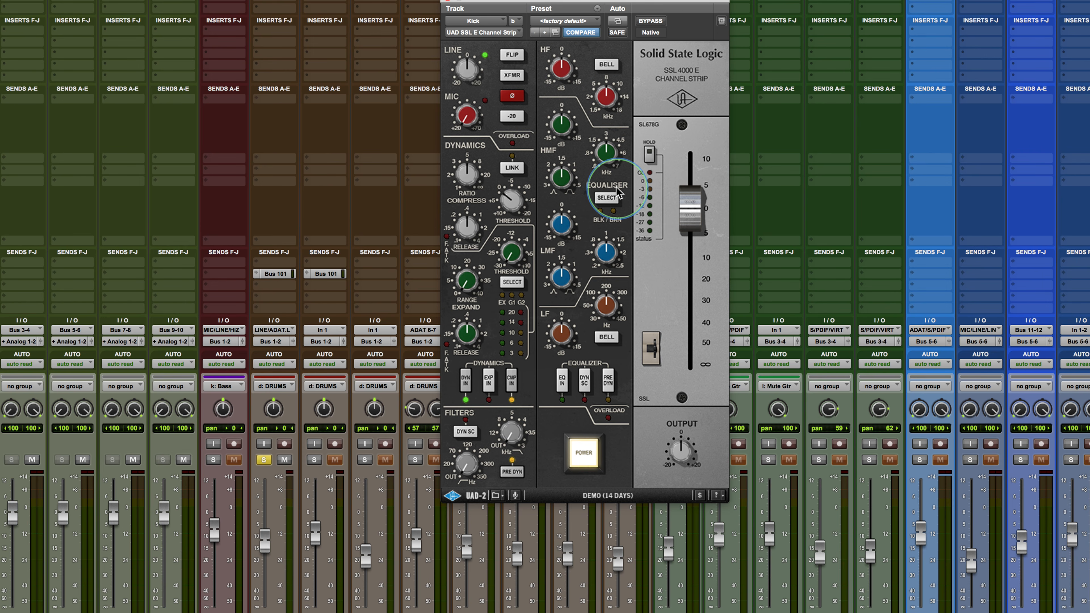
pyautogui.click(617, 197)
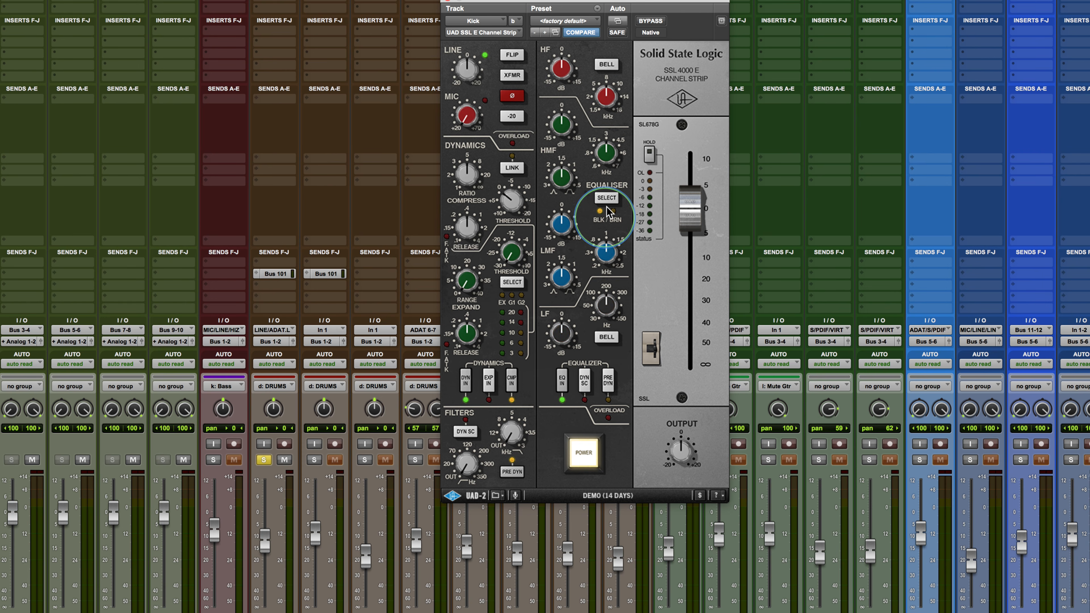
# - Alternate the equaliser between the brown and black types to compare them, ending on black
pyautogui.click(606, 198)
pyautogui.click(607, 198)
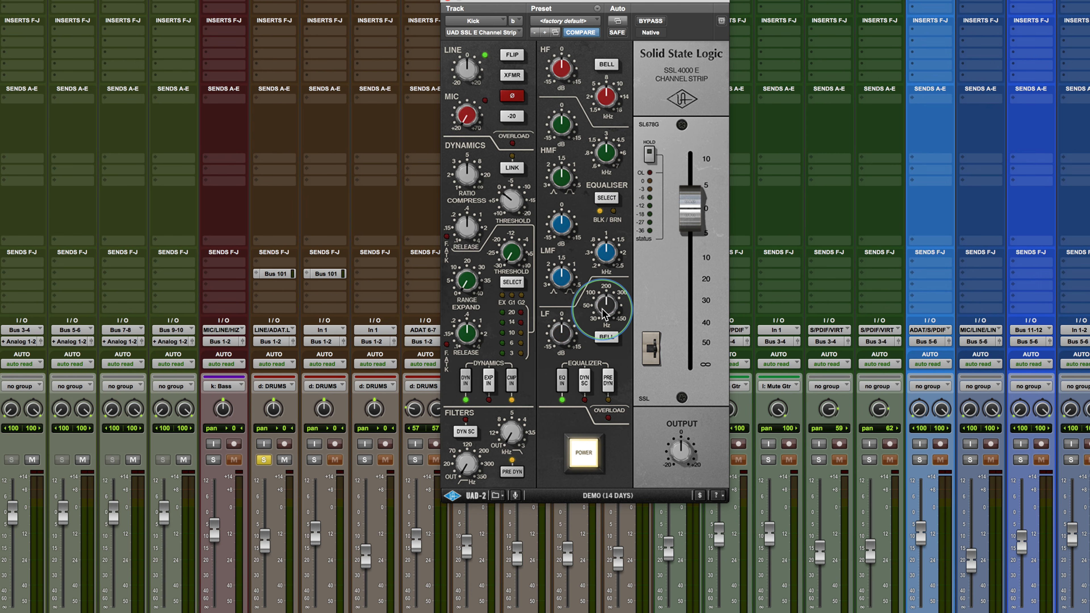
pyautogui.click(606, 197)
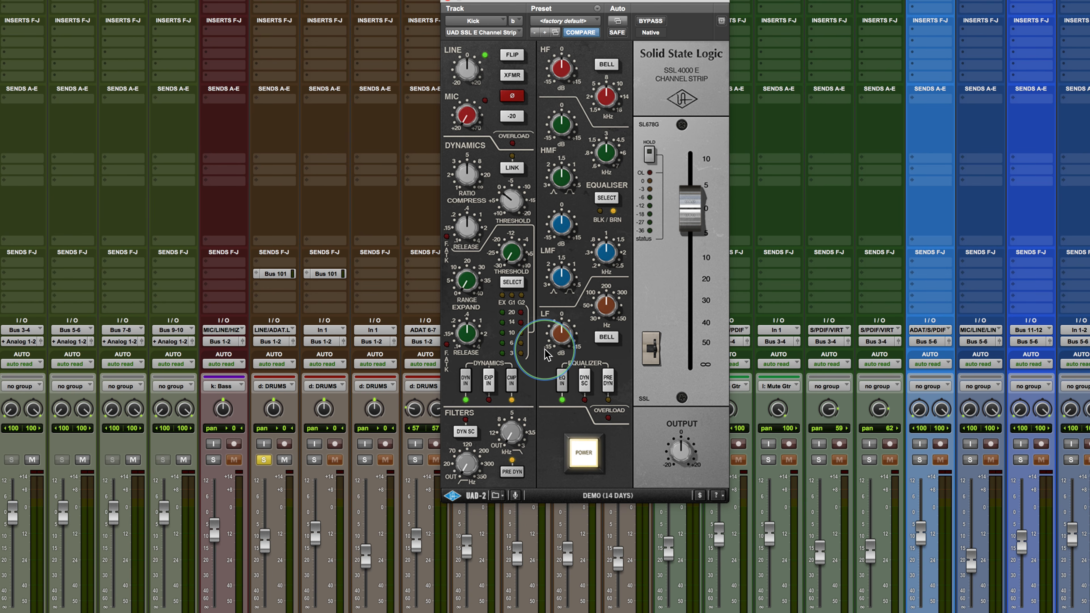
pyautogui.click(620, 196)
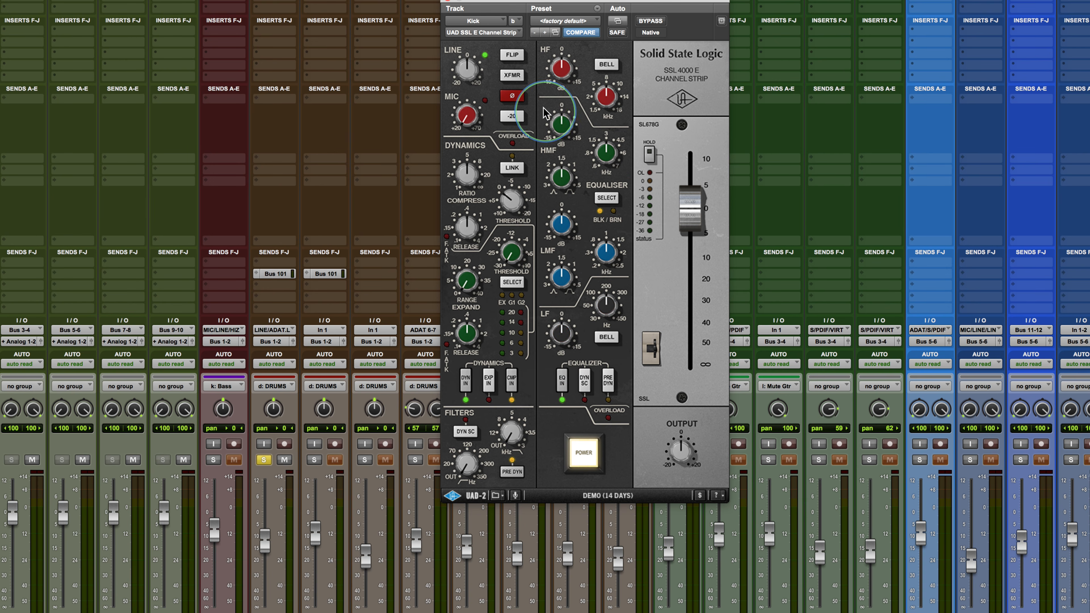
pyautogui.click(607, 197)
pyautogui.click(607, 198)
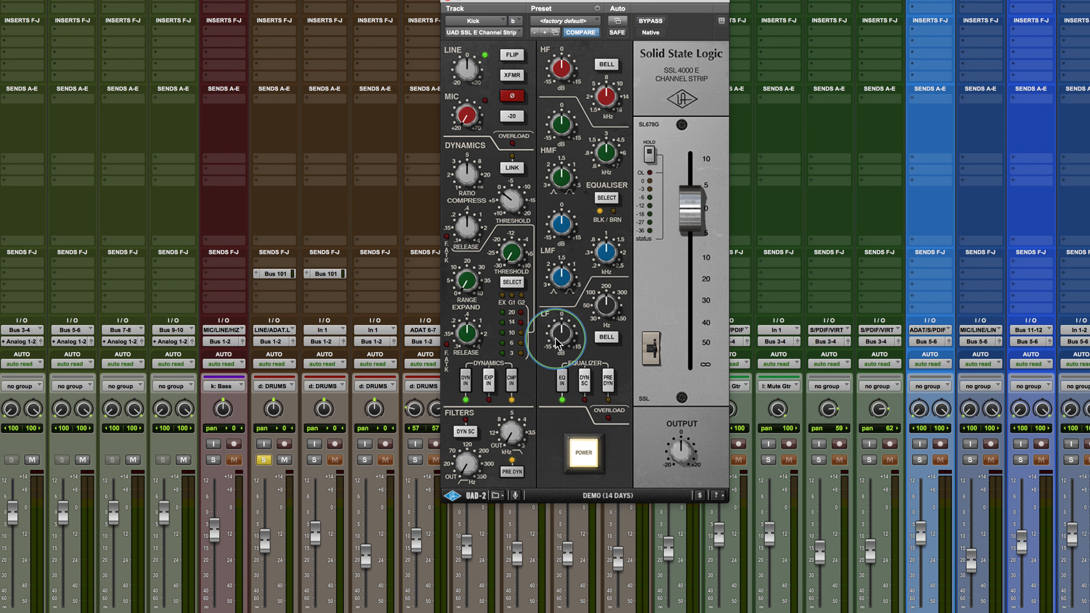
pyautogui.click(606, 197)
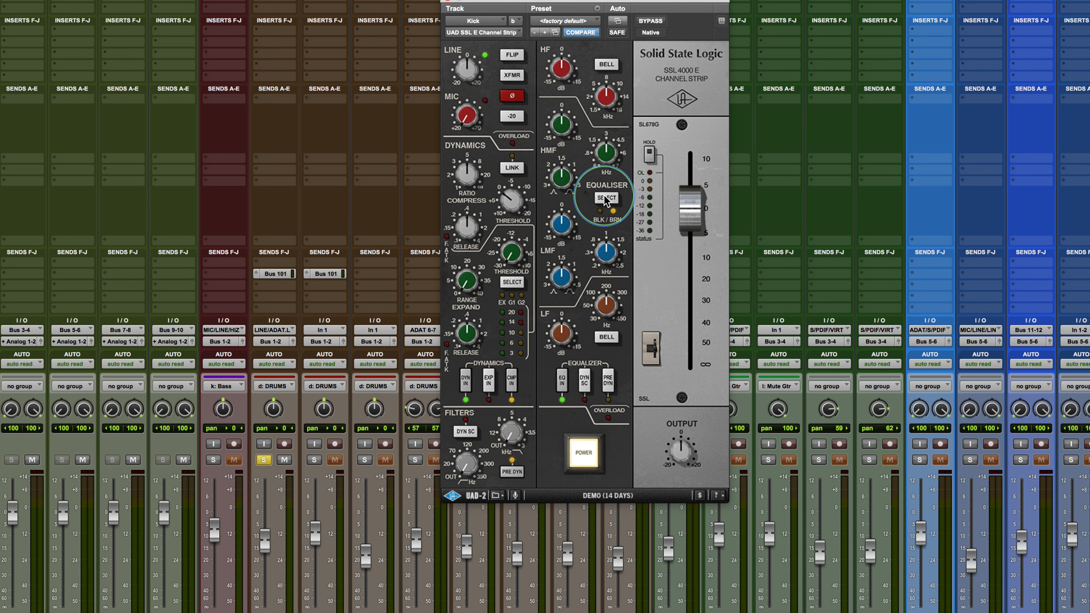
pyautogui.click(606, 198)
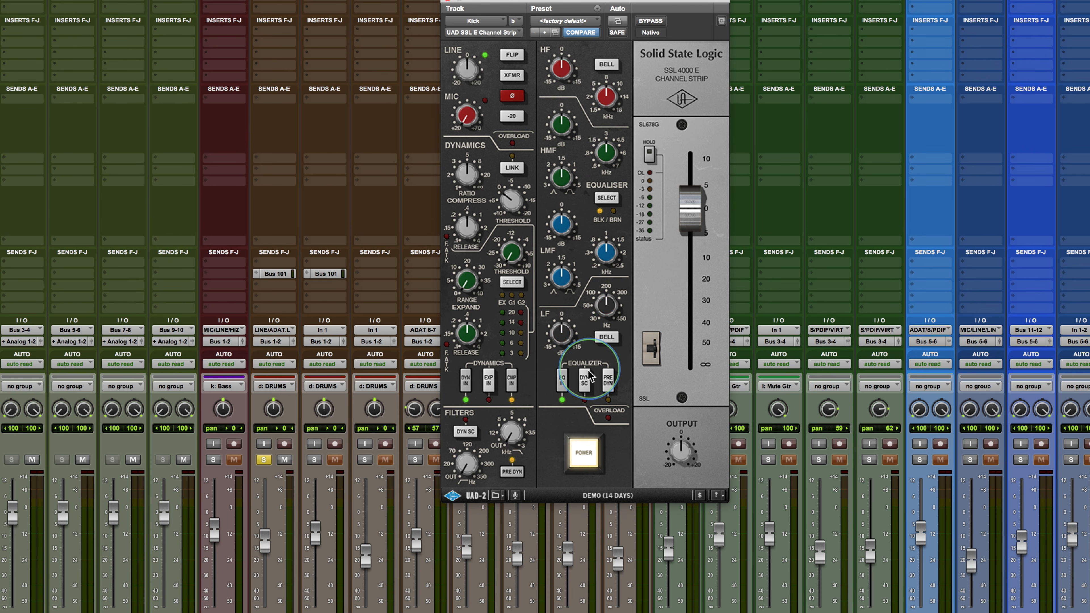
pyautogui.click(607, 198)
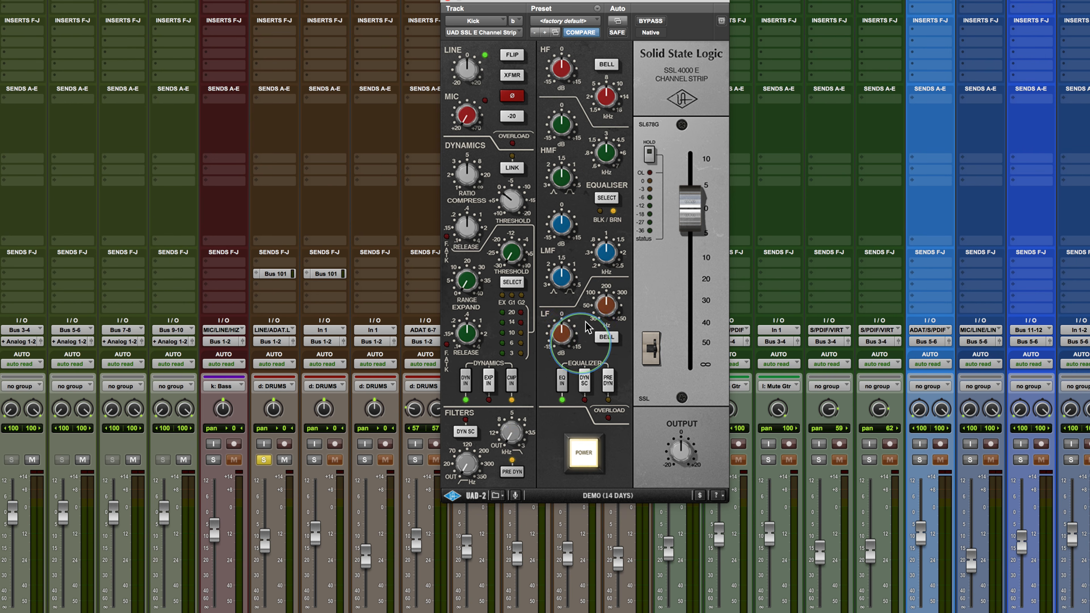
pyautogui.click(606, 198)
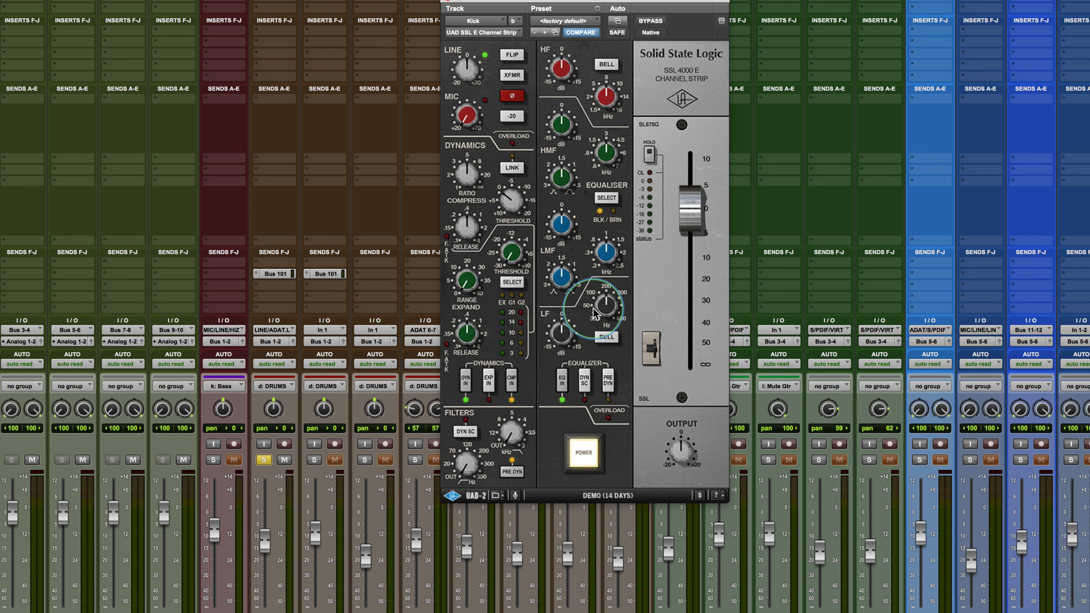
pyautogui.click(606, 198)
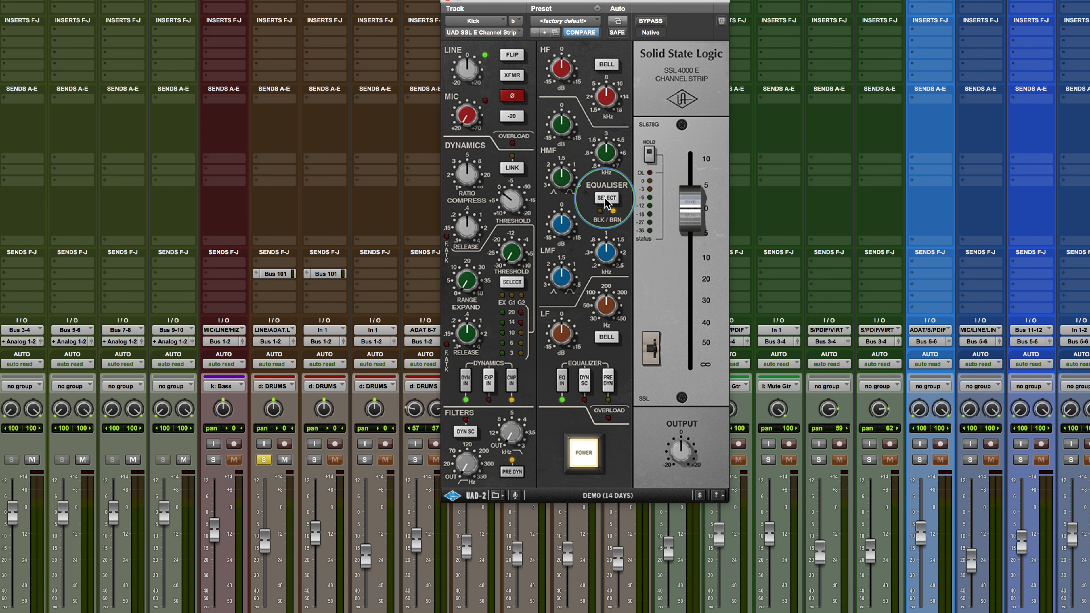
pyautogui.click(605, 199)
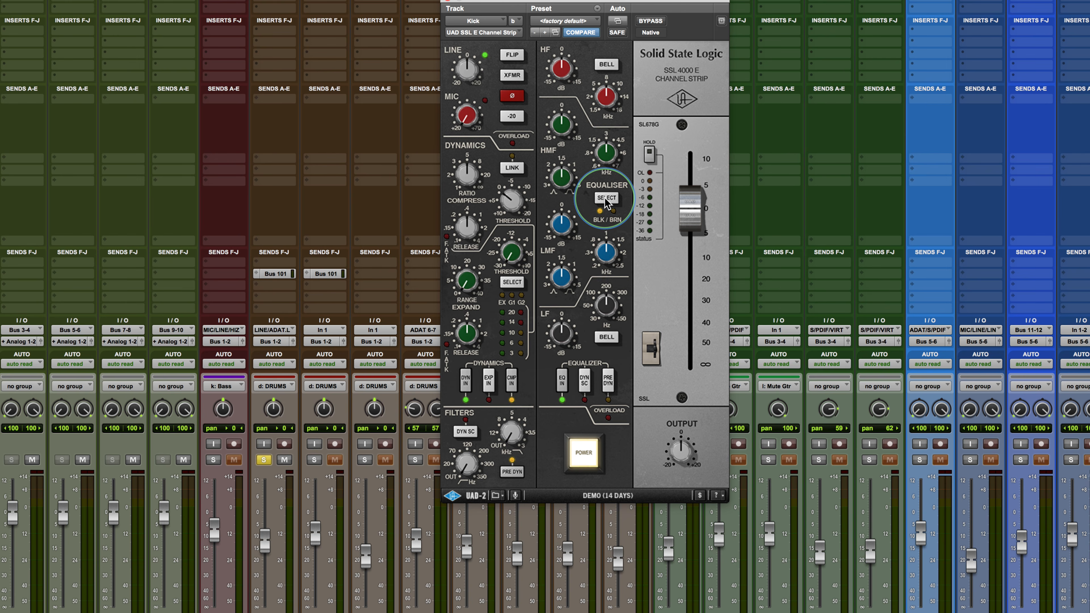
# - Try the equaliser's in, dynamics sidechain and pre-dynamics switches and the output meter's hold switch
pyautogui.click(562, 384)
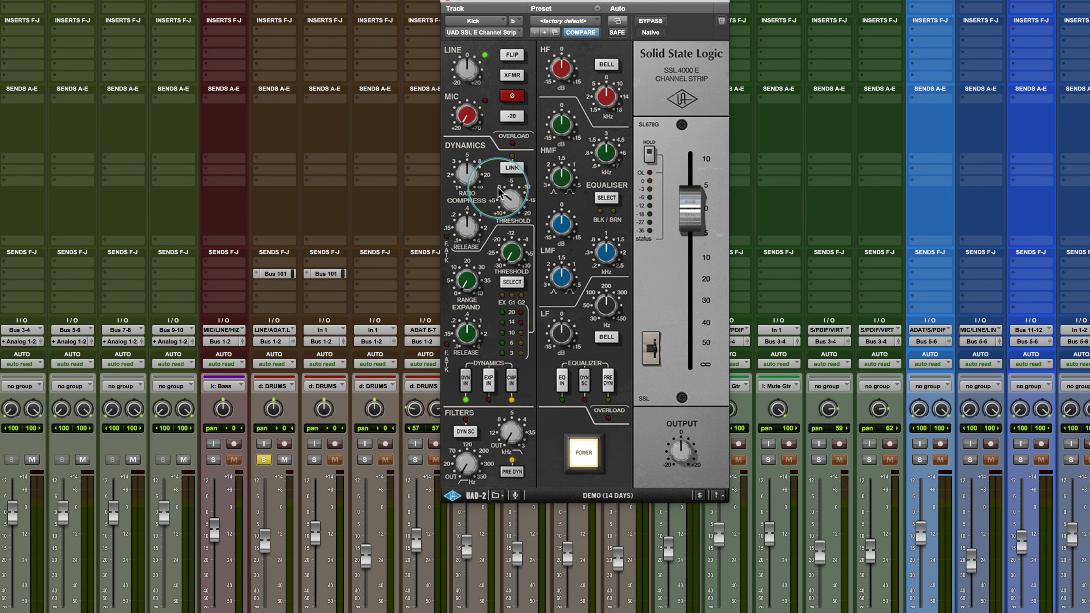
pyautogui.click(582, 384)
pyautogui.click(608, 384)
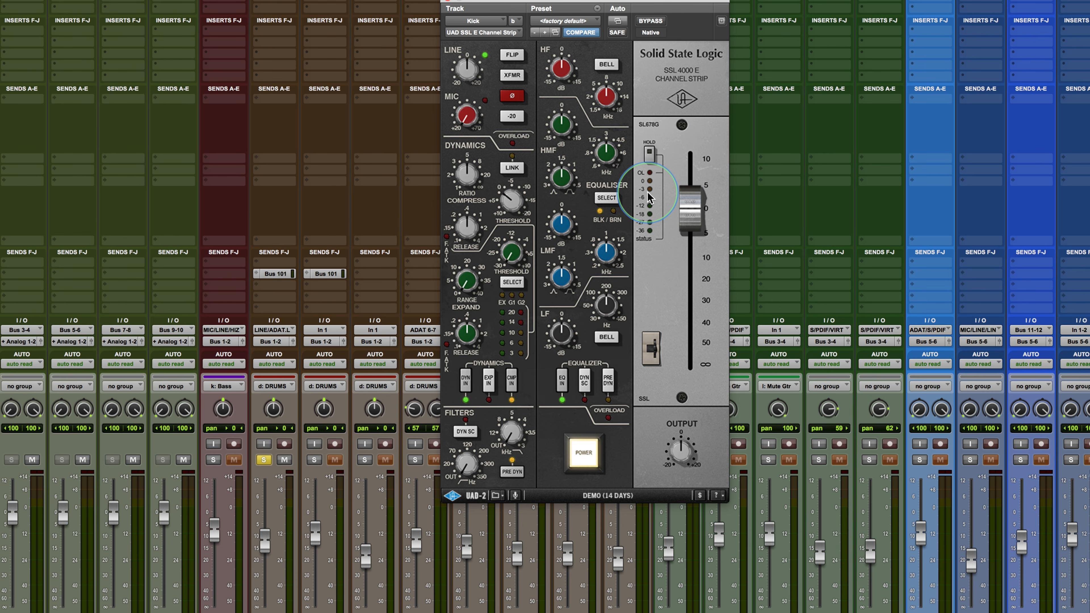
pyautogui.click(649, 152)
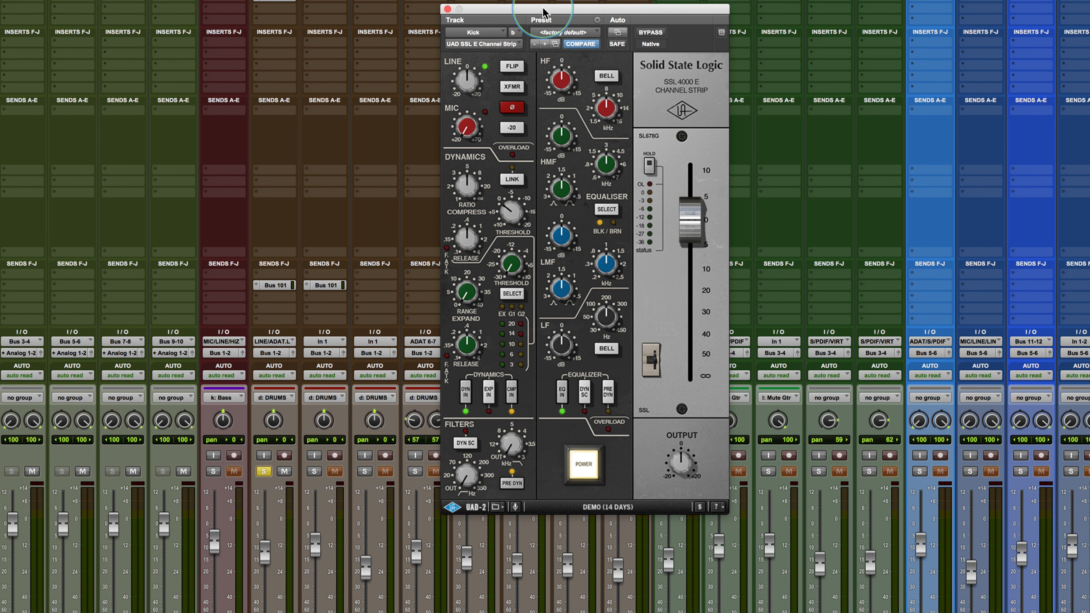
# - Place the channel strip window lower, start playback and raise the Master 1.1 fader slightly
pyautogui.moveTo(542, 11); pyautogui.dragTo(536, 68)
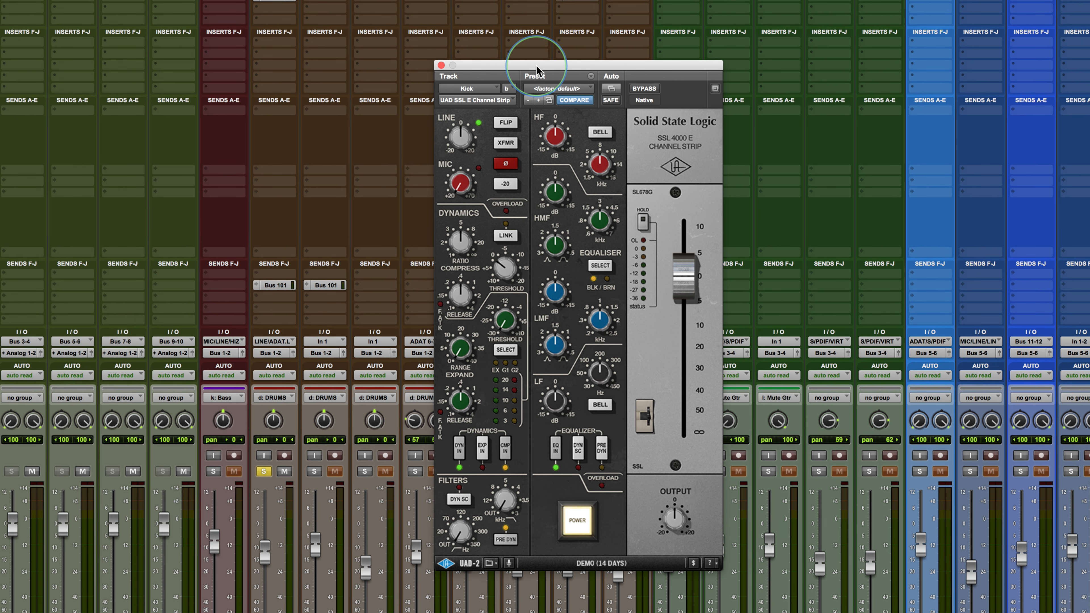
pyautogui.press('space')
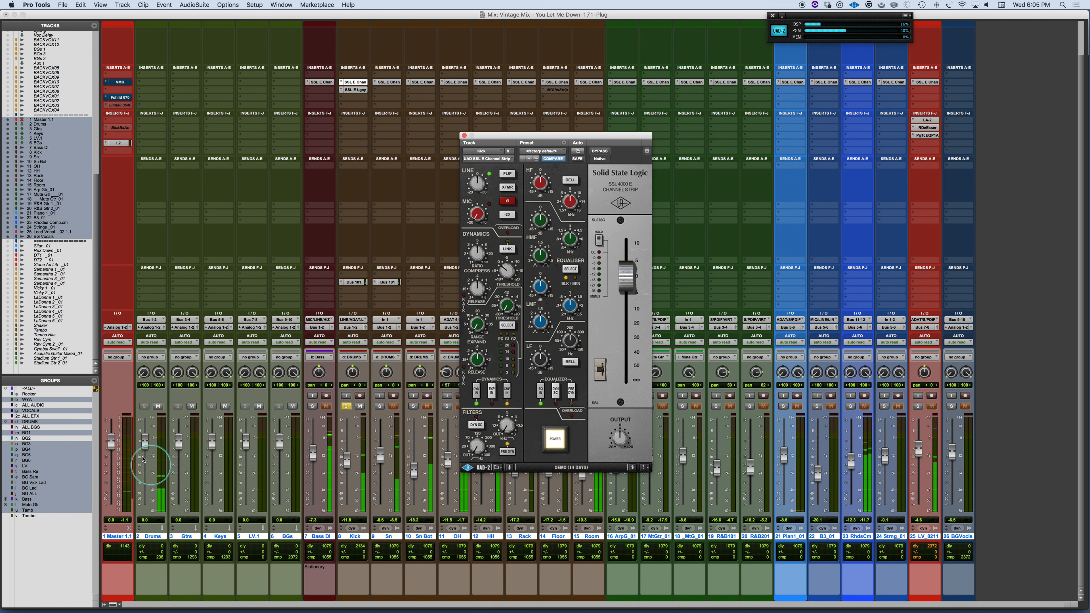
pyautogui.moveTo(111, 444); pyautogui.dragTo(111, 432)
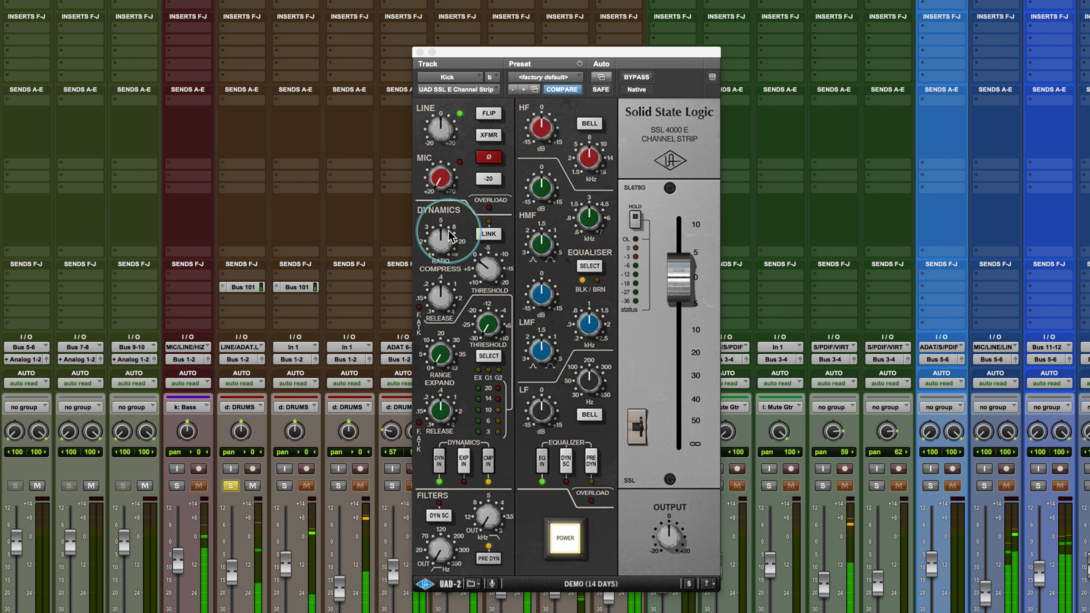
# - Lower the compressor threshold and shorten the compressor release on the Kick channel strip
pyautogui.click(484, 270)
pyautogui.moveTo(441, 285); pyautogui.dragTo(430, 322)
pyautogui.moveTo(481, 281); pyautogui.dragTo(478, 215)
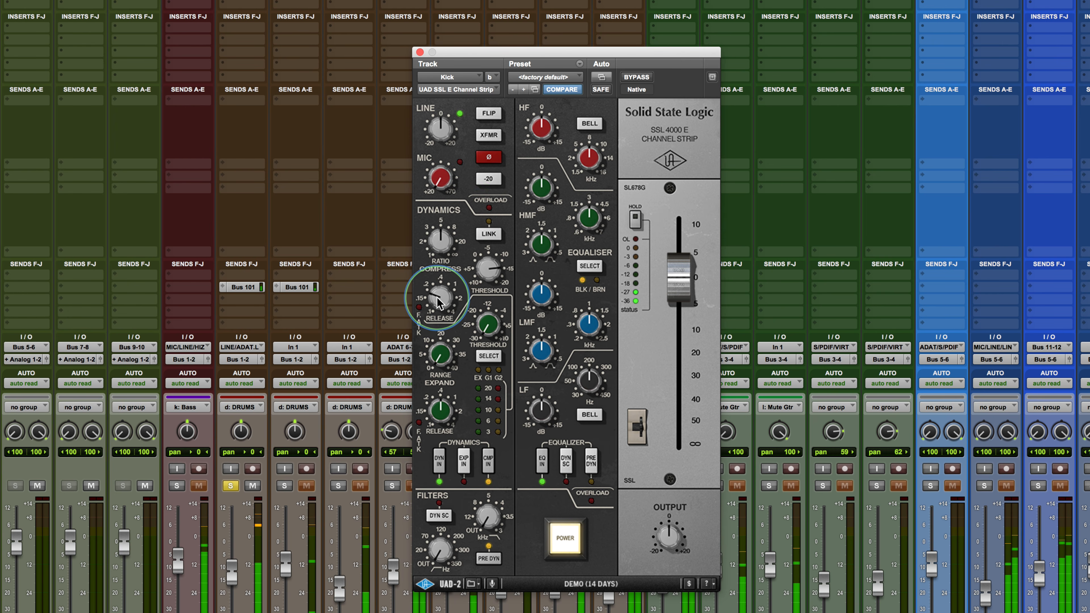
pyautogui.moveTo(437, 303); pyautogui.dragTo(437, 297)
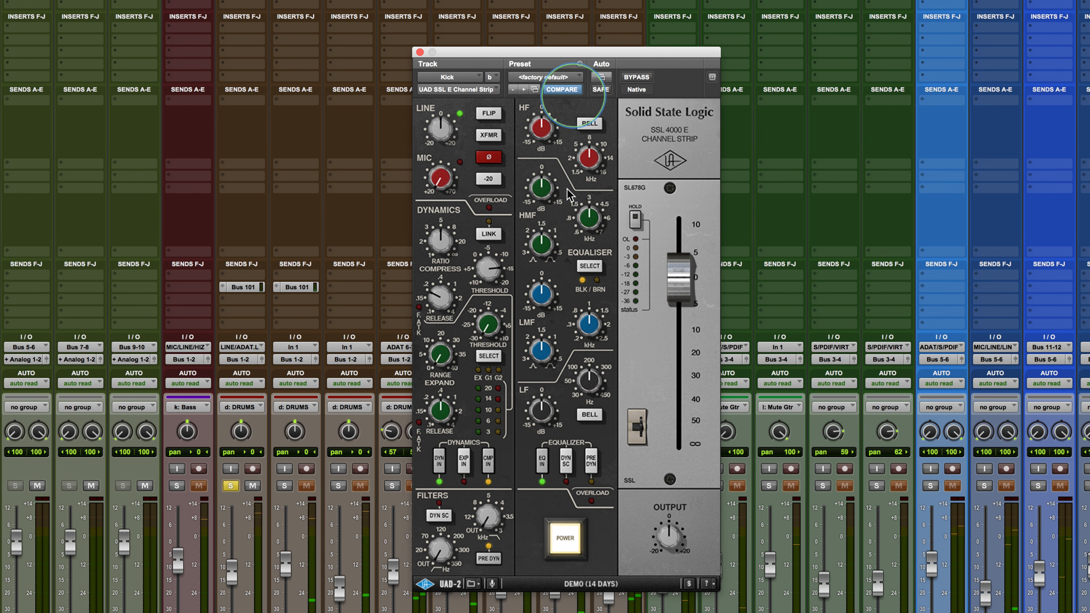
# - Switch the equaliser out and copy the Kick channel strip's settings
pyautogui.click(541, 462)
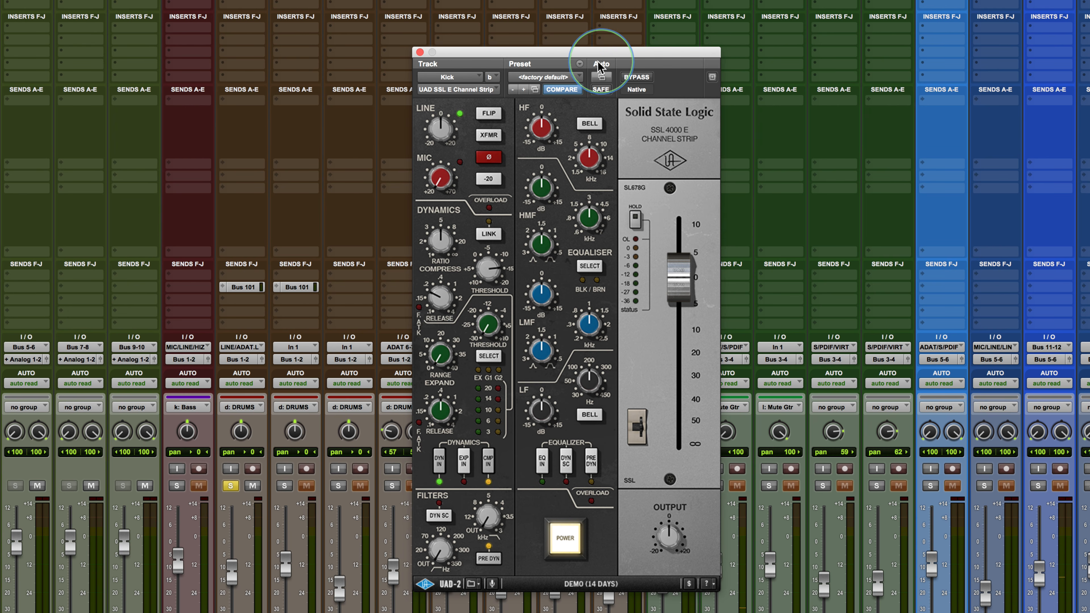
pyautogui.click(580, 63)
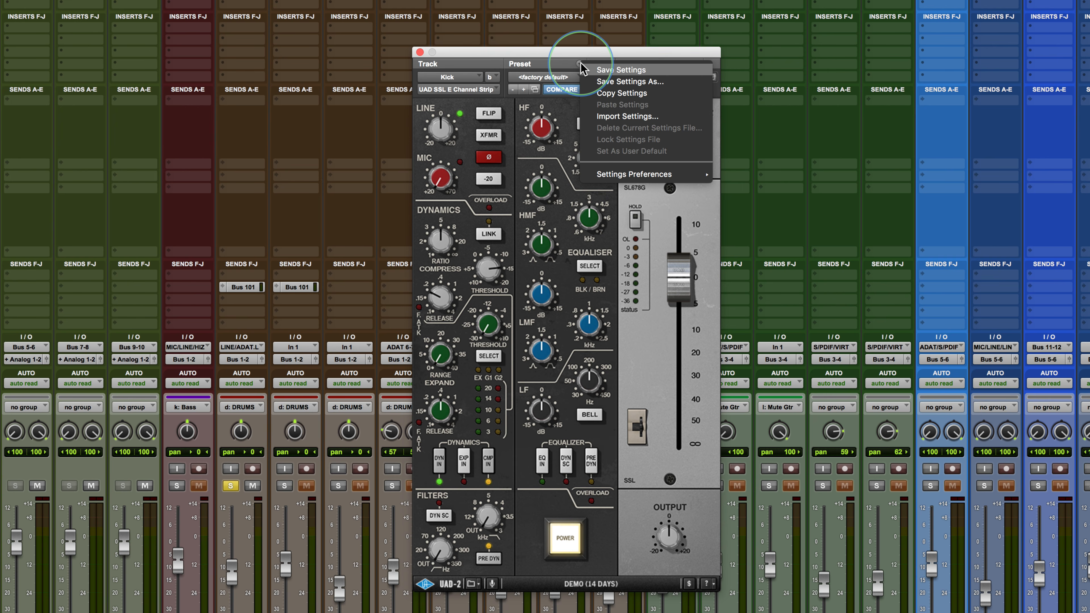
pyautogui.click(597, 94)
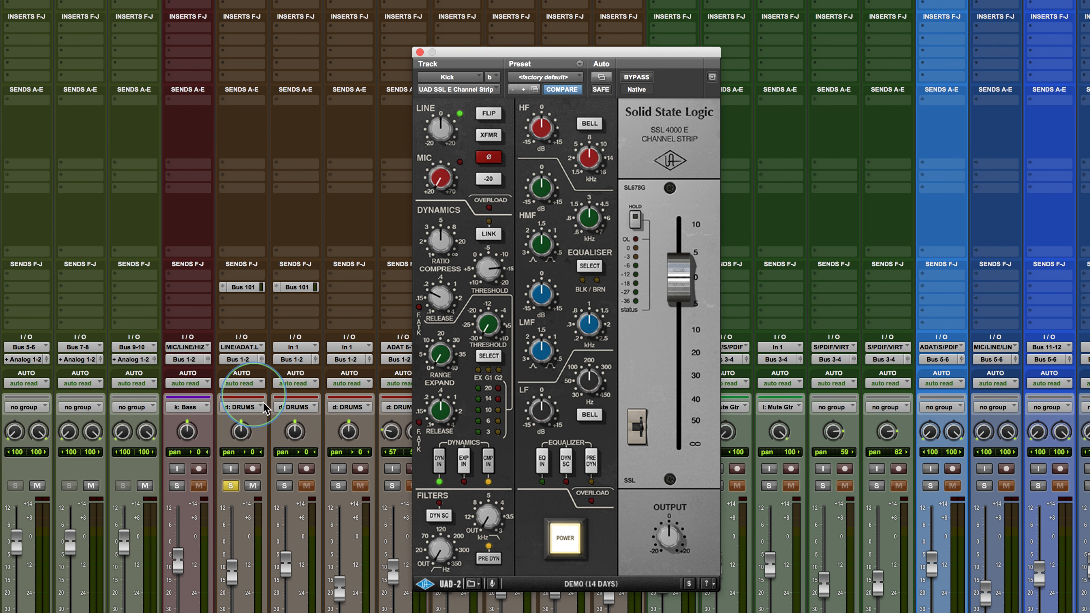
# - Solo the Sn track together with its drum group and suspend the mix groups
pyautogui.click(290, 488)
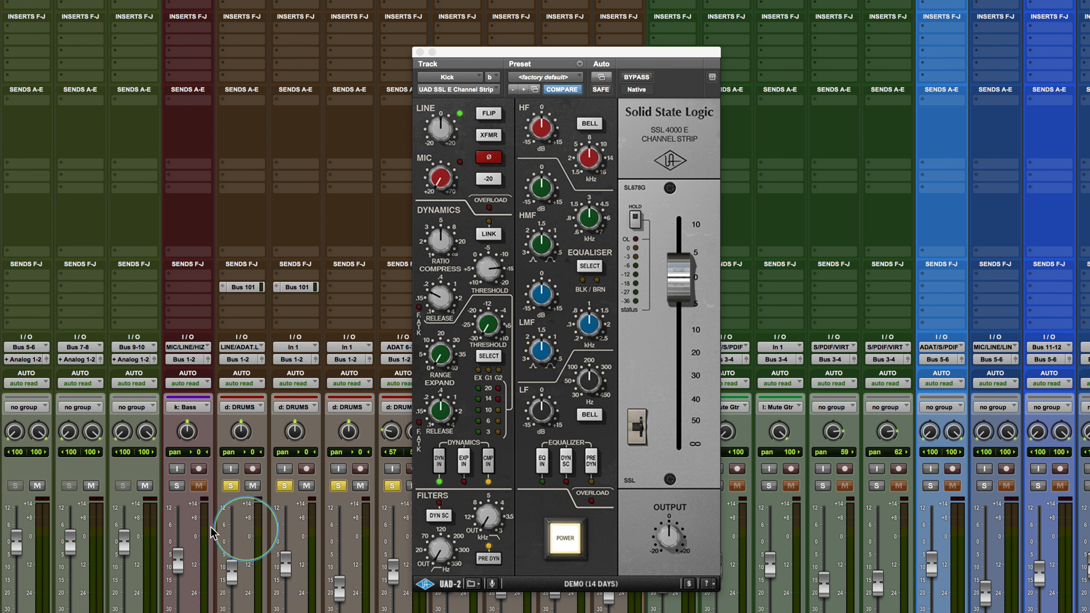
pyautogui.press('super+shift+g')
# - Open the SSL E Channel Strip on the Sn track, close the Kick's plug-in window and reposition the new one
pyautogui.scroll(1, 313, 126)
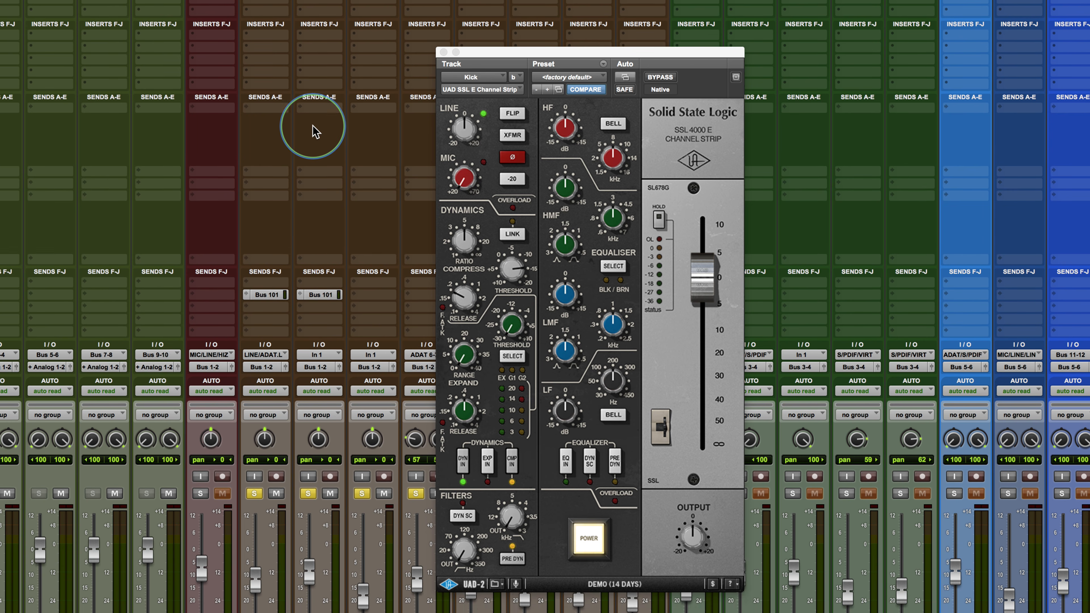
pyautogui.scroll(1, 315, 130)
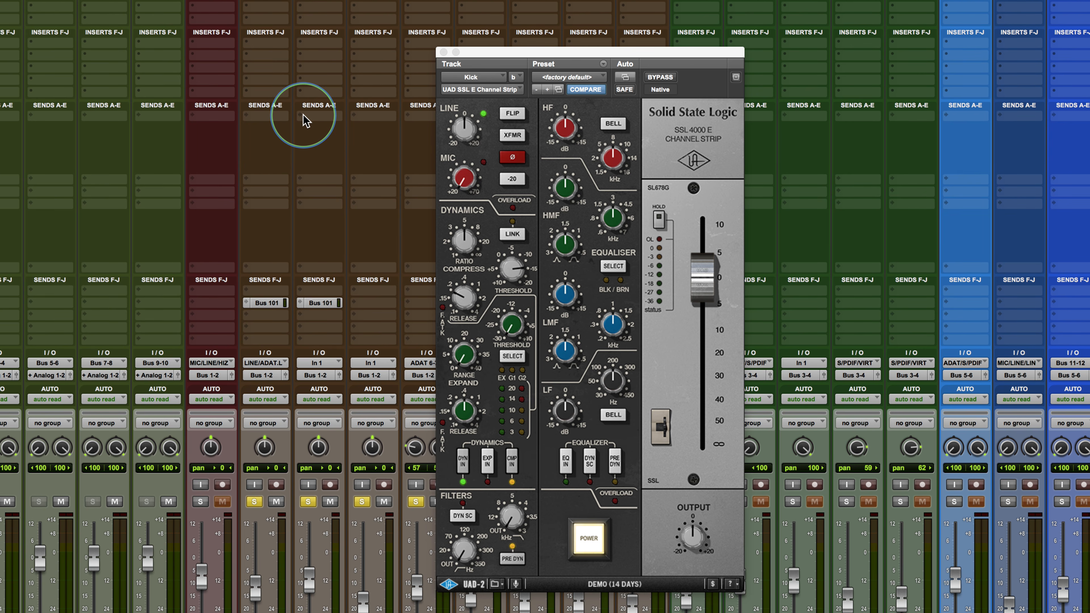
pyautogui.scroll(4, 305, 146)
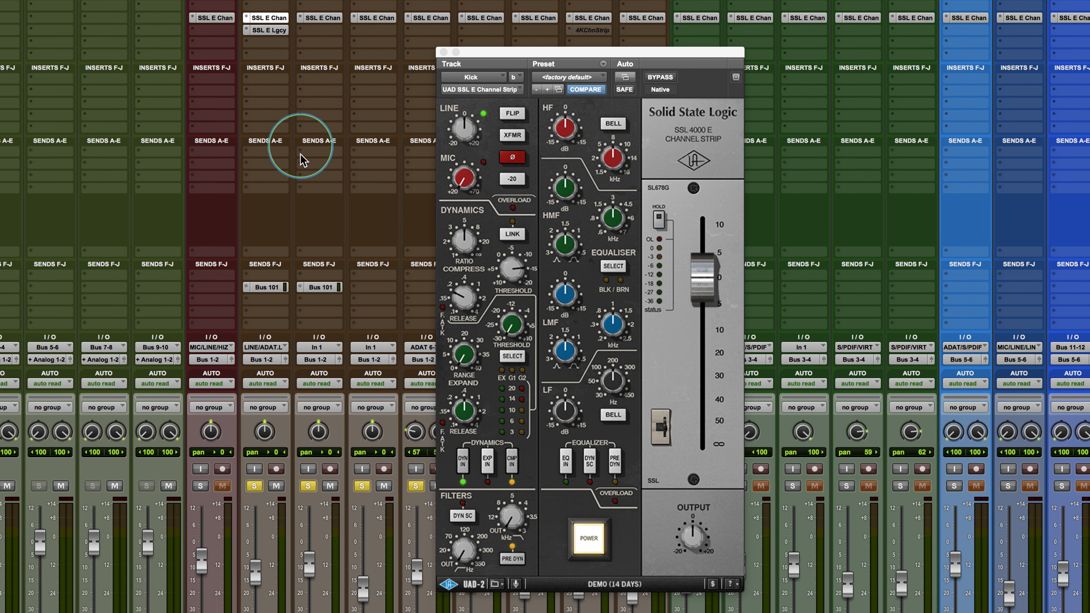
pyautogui.keyDown('super'); pyautogui.click(298, 187); pyautogui.keyUp('super')
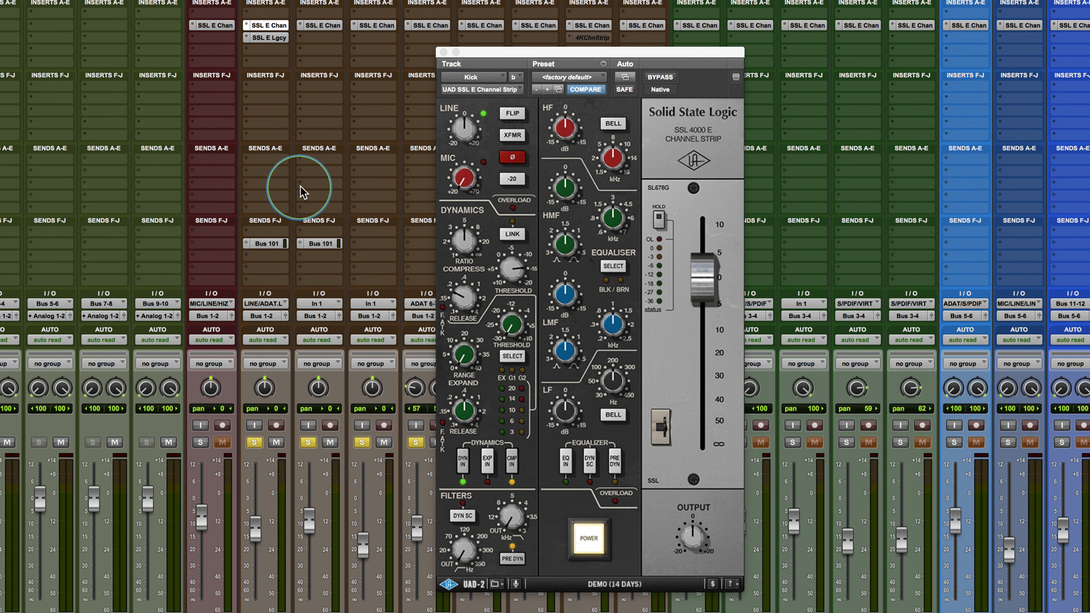
pyautogui.click(317, 24)
pyautogui.moveTo(348, 20); pyautogui.dragTo(631, 67)
pyautogui.click(444, 53)
pyautogui.moveTo(489, 79); pyautogui.dragTo(502, 28)
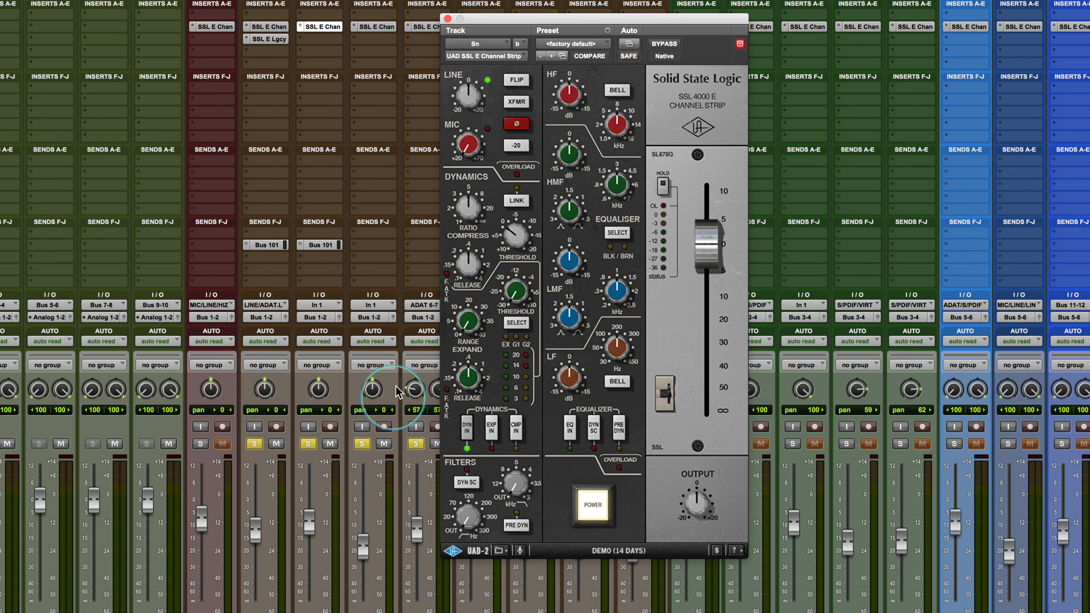
# - Start playback and leave only the Sn track soloed
pyautogui.press('space')
pyautogui.click(308, 444)
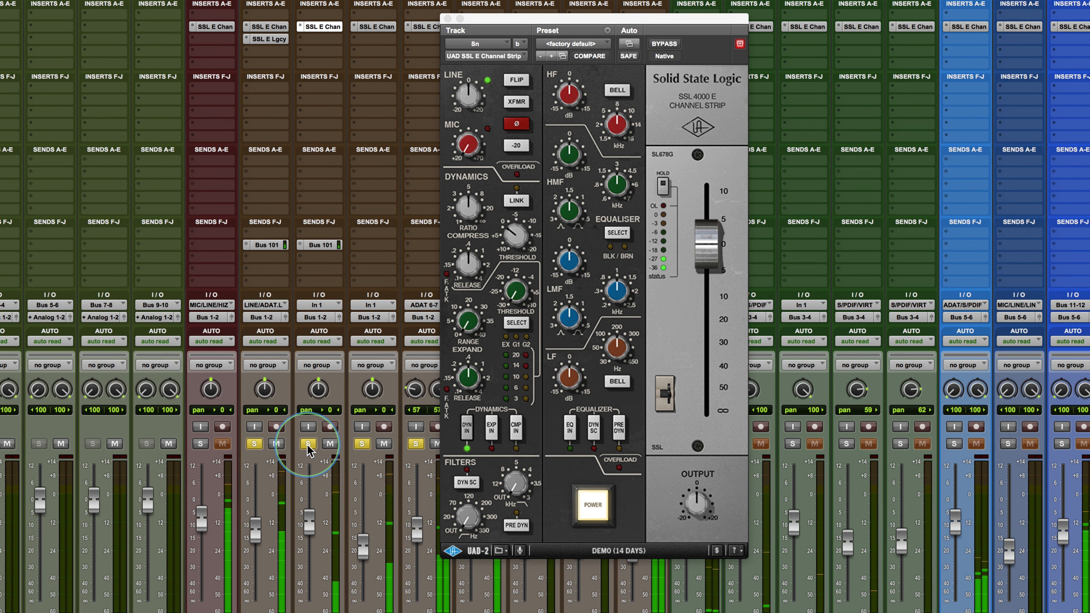
pyautogui.keyDown('alt'); pyautogui.click(308, 444); pyautogui.keyUp('alt')
pyautogui.click(308, 444)
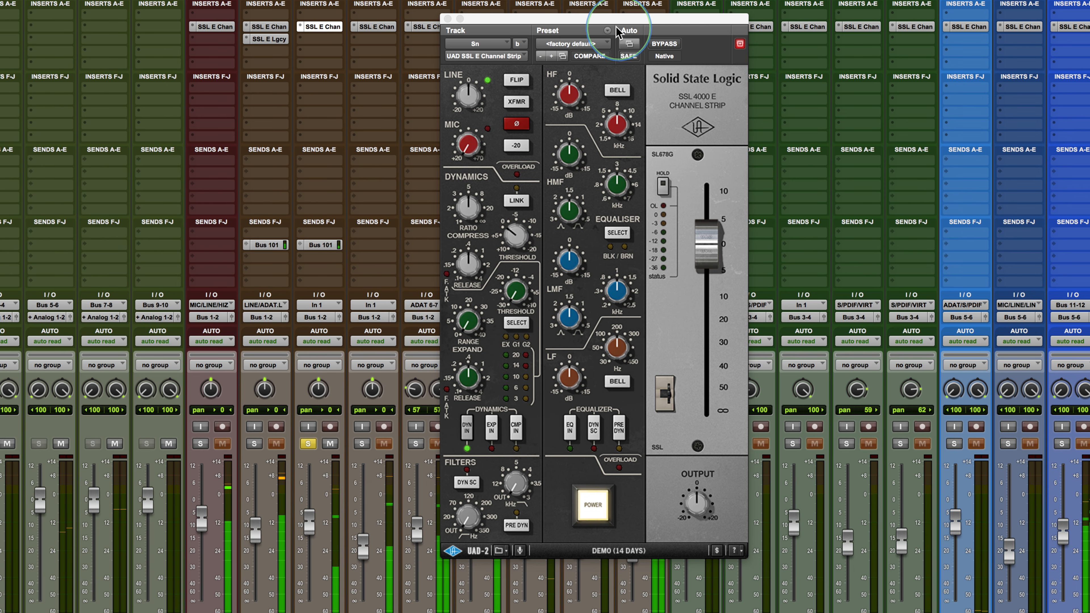
# - Paste the copied Kick settings into the Sn channel strip and lower its compressor threshold further
pyautogui.click(607, 30)
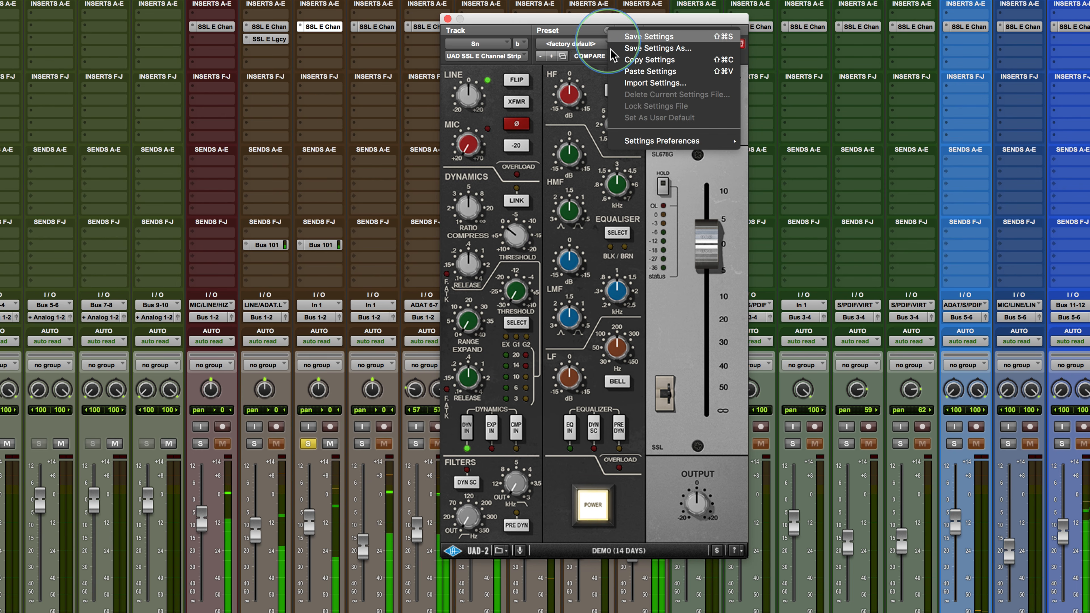
pyautogui.click(644, 72)
pyautogui.moveTo(504, 240); pyautogui.dragTo(507, 234)
pyautogui.moveTo(507, 226); pyautogui.dragTo(511, 215)
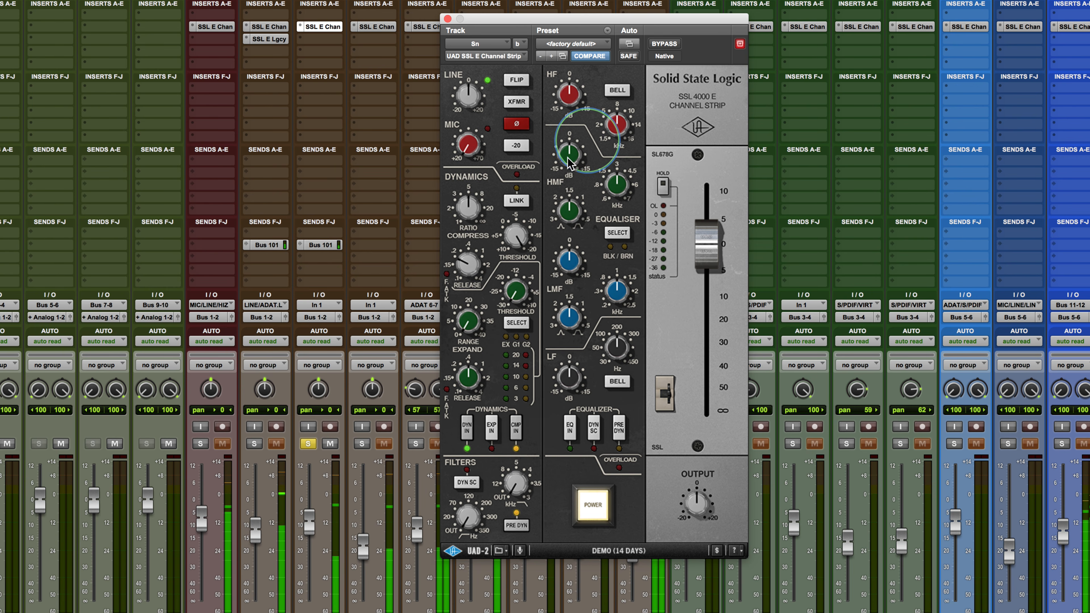
pyautogui.click(515, 435)
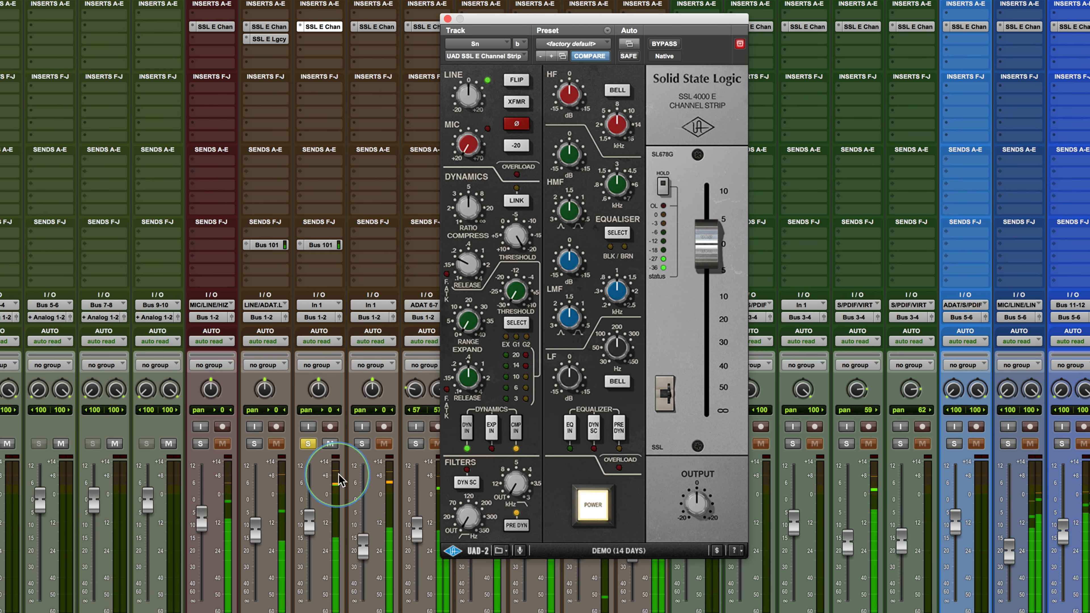
# - Solo the Sn Bot track alongside Sn and paste the copied settings into its SSL E Channel Strip
pyautogui.click(362, 443)
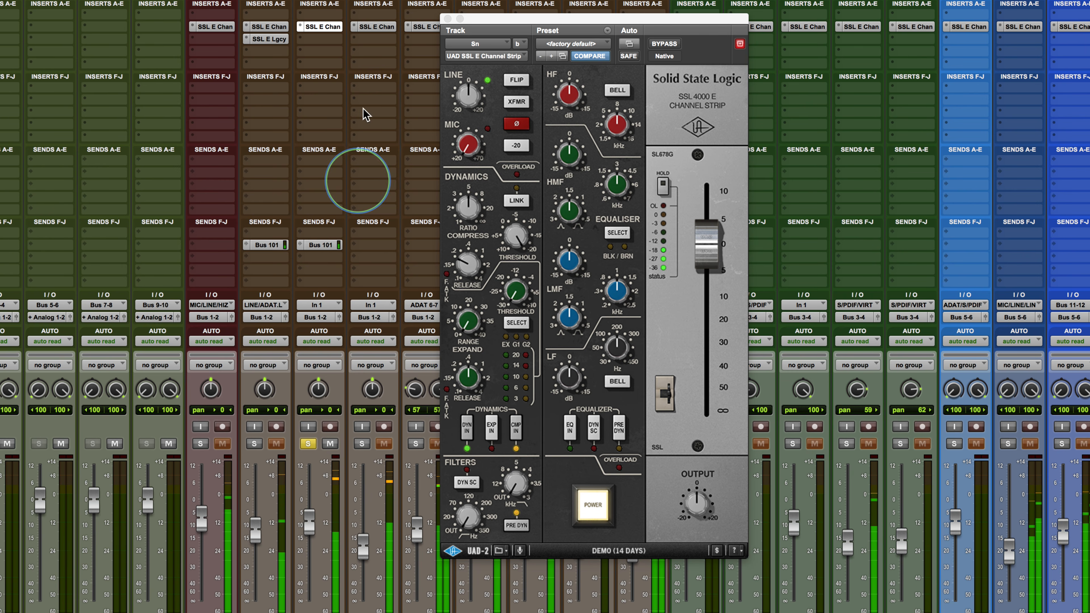
pyautogui.click(376, 27)
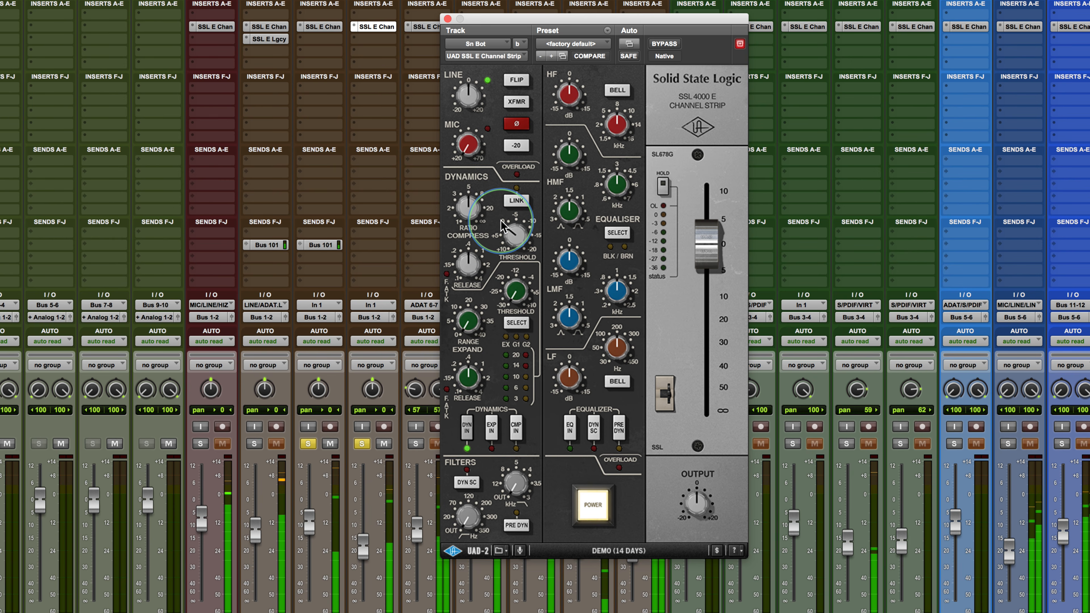
pyautogui.press('shift+super+v')
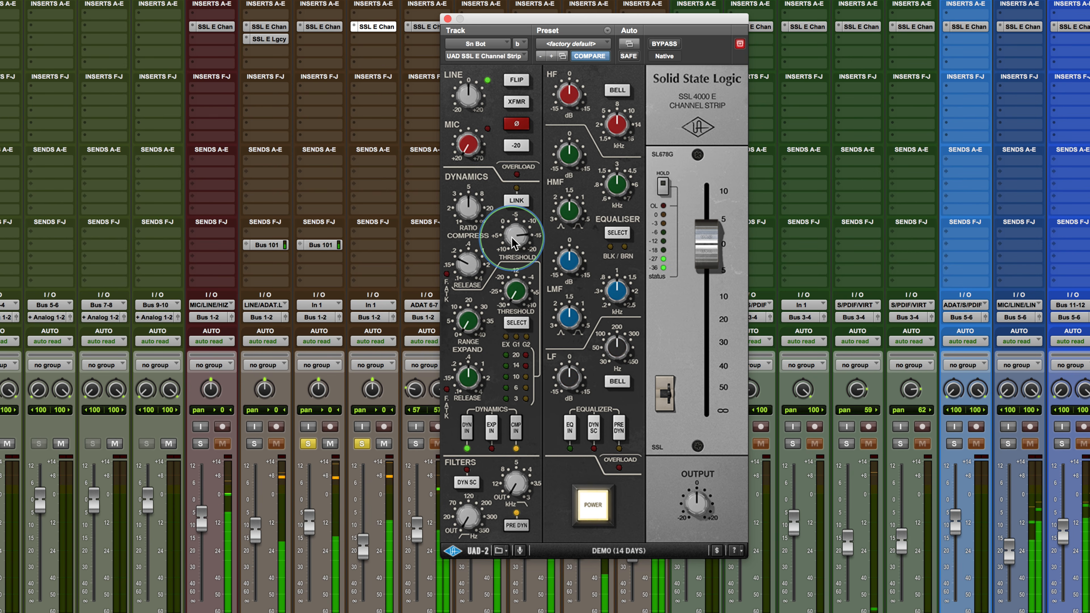
# - Lower the compressor threshold on Sn Bot and bring its track fader down slightly
pyautogui.moveTo(512, 219); pyautogui.dragTo(515, 221)
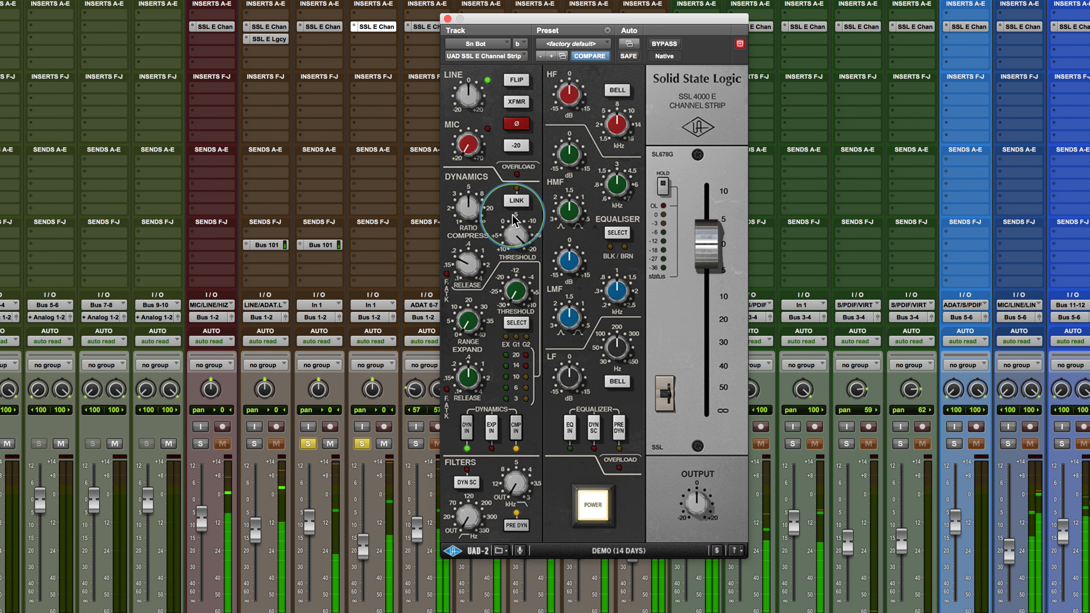
pyautogui.moveTo(363, 548); pyautogui.dragTo(363, 551)
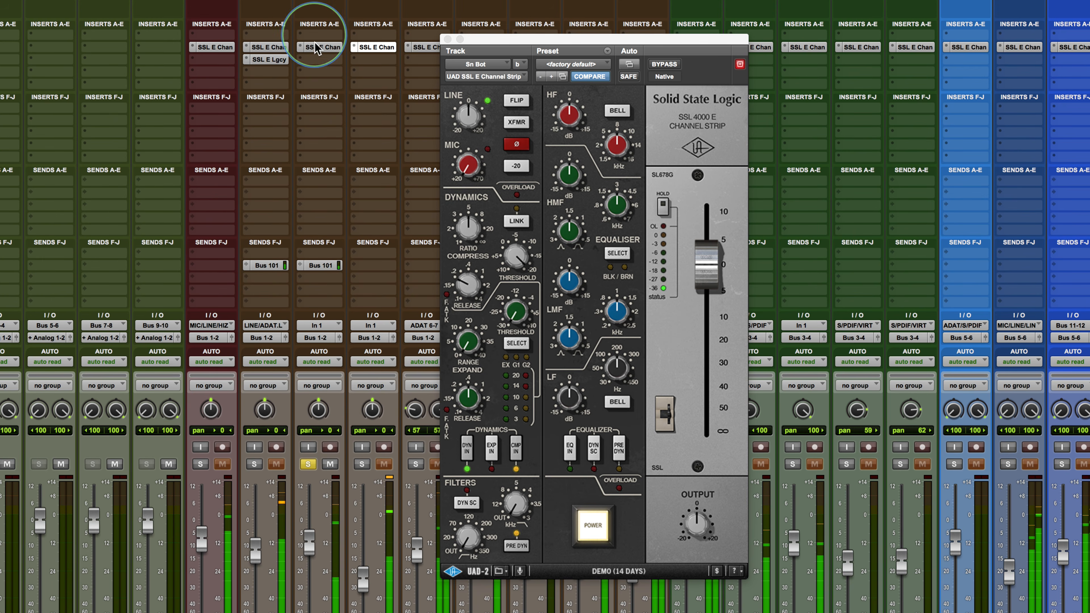
# - In the Sn channel strip, raise the Line gain to drive the compressor and lower the Output to compensate
pyautogui.click(319, 26)
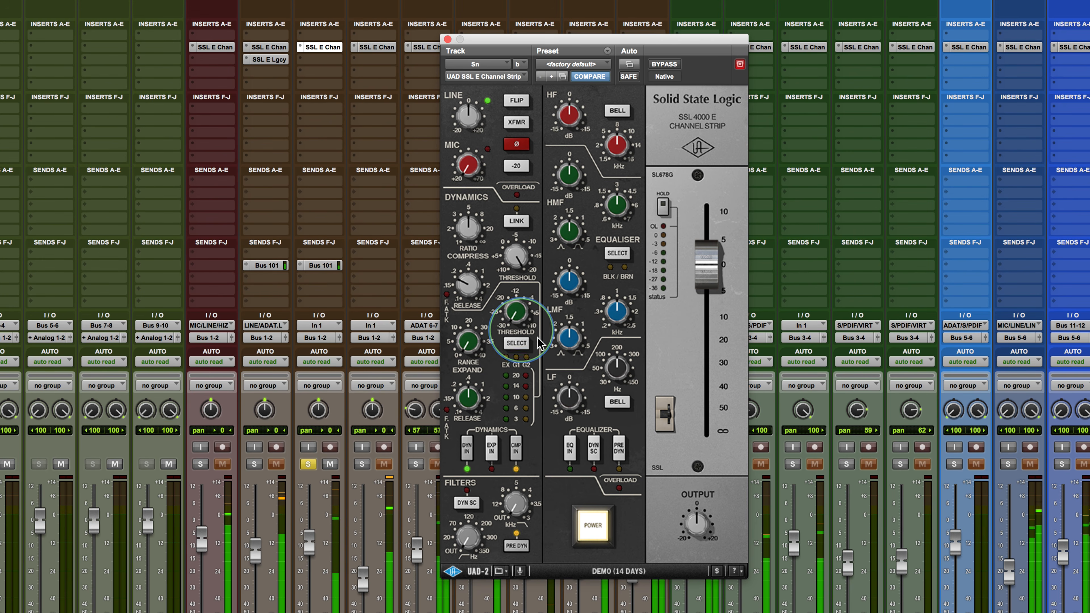
pyautogui.moveTo(466, 118); pyautogui.dragTo(467, 109)
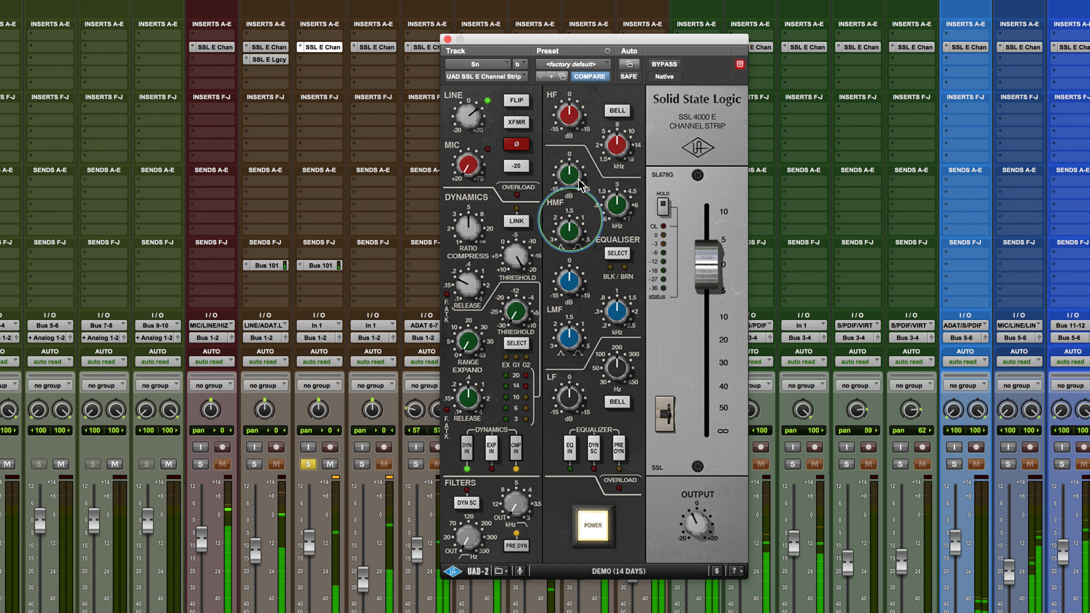
pyautogui.click(664, 66)
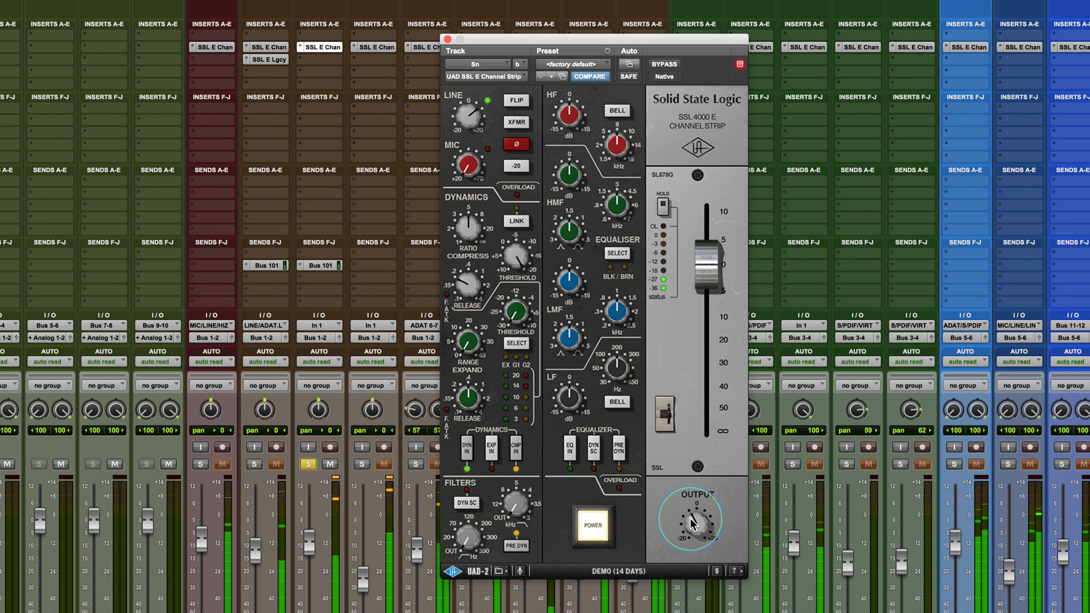
# - Solo the Kick, Sn Bot and OH tracks together with Sn and paste the copied settings into the OH channel strip
pyautogui.click(254, 464)
pyautogui.click(361, 464)
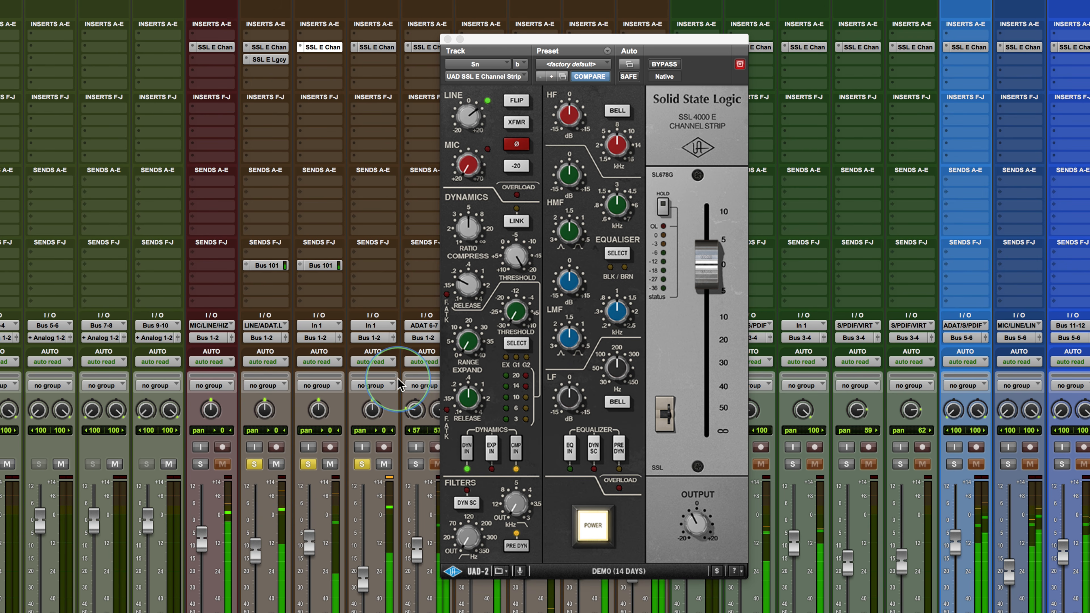
pyautogui.click(415, 464)
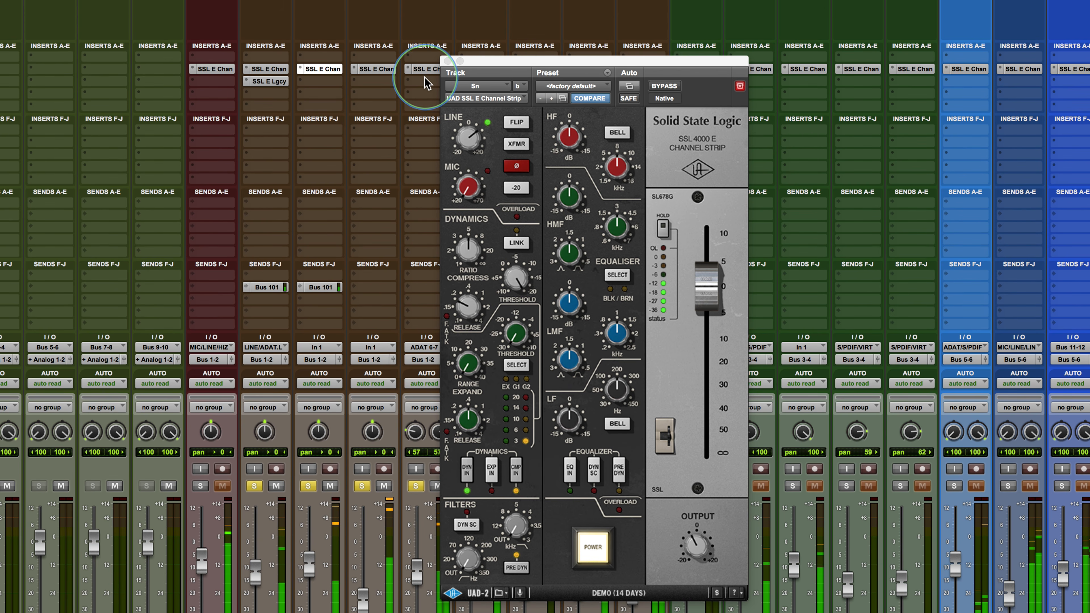
pyautogui.click(424, 69)
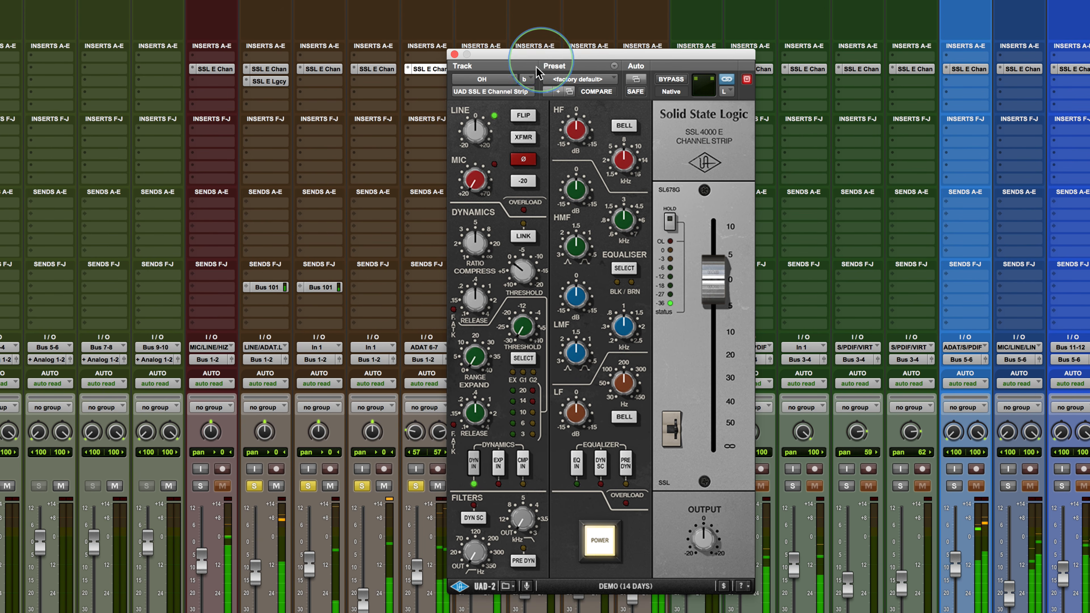
pyautogui.press('super+shift+v')
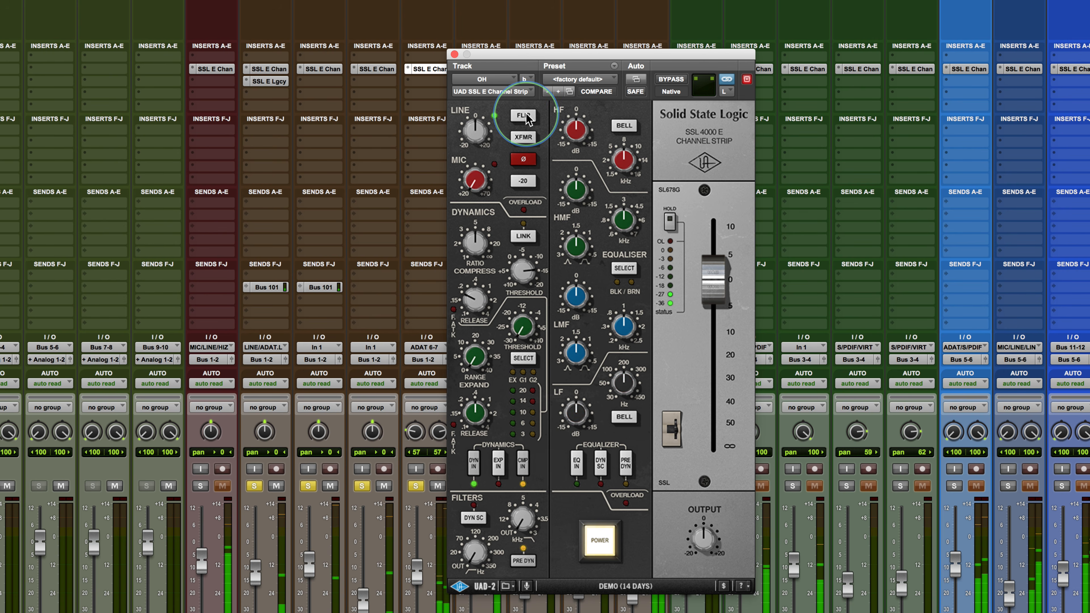
# - Lower the OH compressor threshold, then raise its Line gain and reduce the Output to compensate
pyautogui.click(524, 116)
pyautogui.click(489, 234)
pyautogui.moveTo(513, 271); pyautogui.dragTo(514, 256)
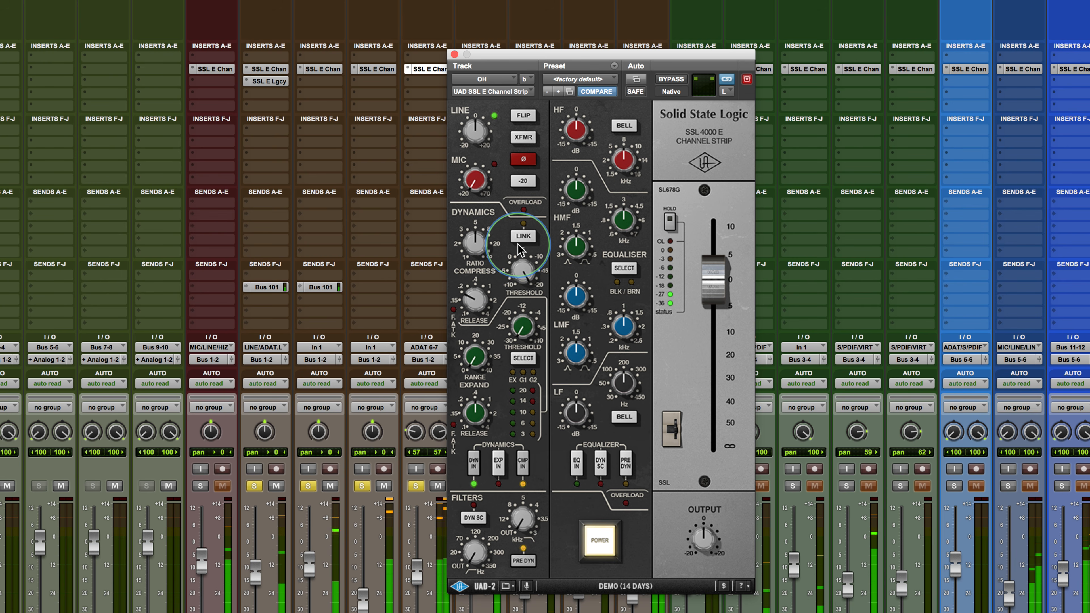
pyautogui.moveTo(468, 134); pyautogui.dragTo(472, 125)
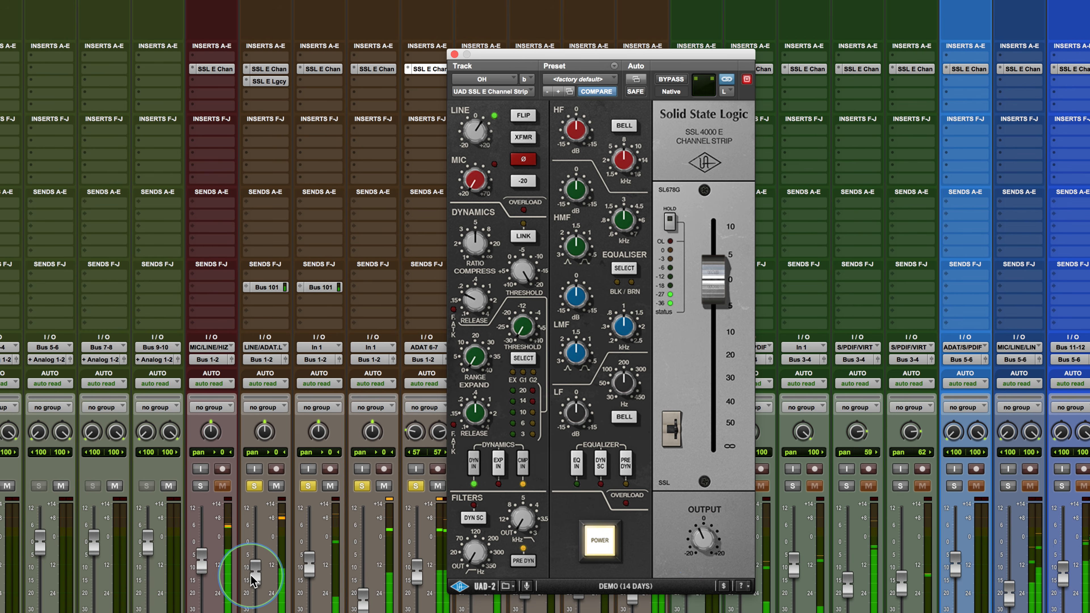
# - Make the SSL E Lgcy insert on the Kick track inactive and open the Kick's SSL E Channel Strip
pyautogui.click(255, 583)
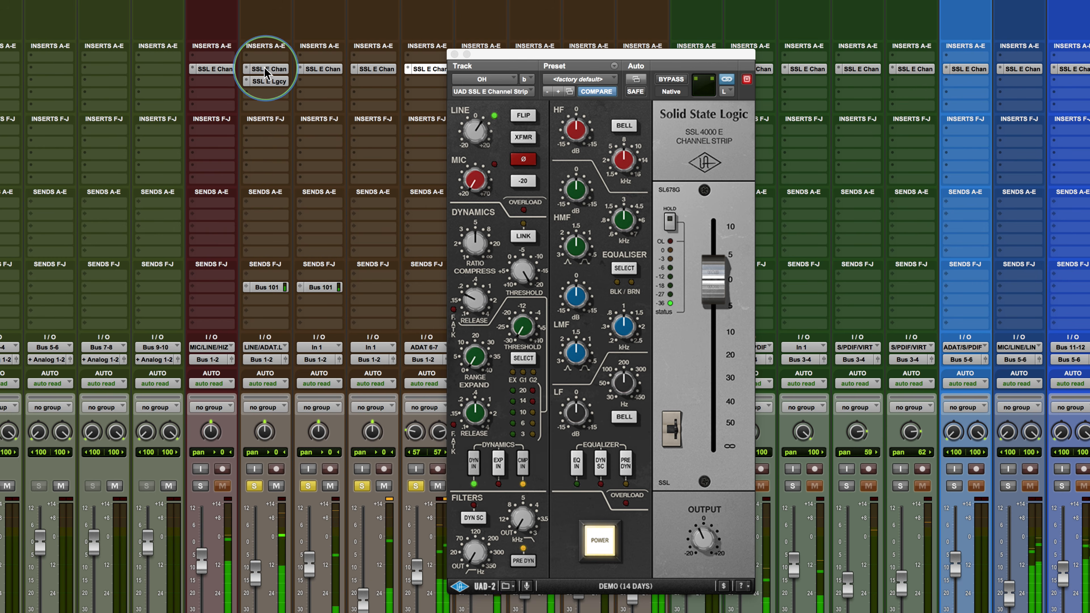
pyautogui.keyDown('ctrl'); pyautogui.keyDown('super'); pyautogui.click(268, 81); pyautogui.keyUp('super'); pyautogui.keyUp('ctrl')
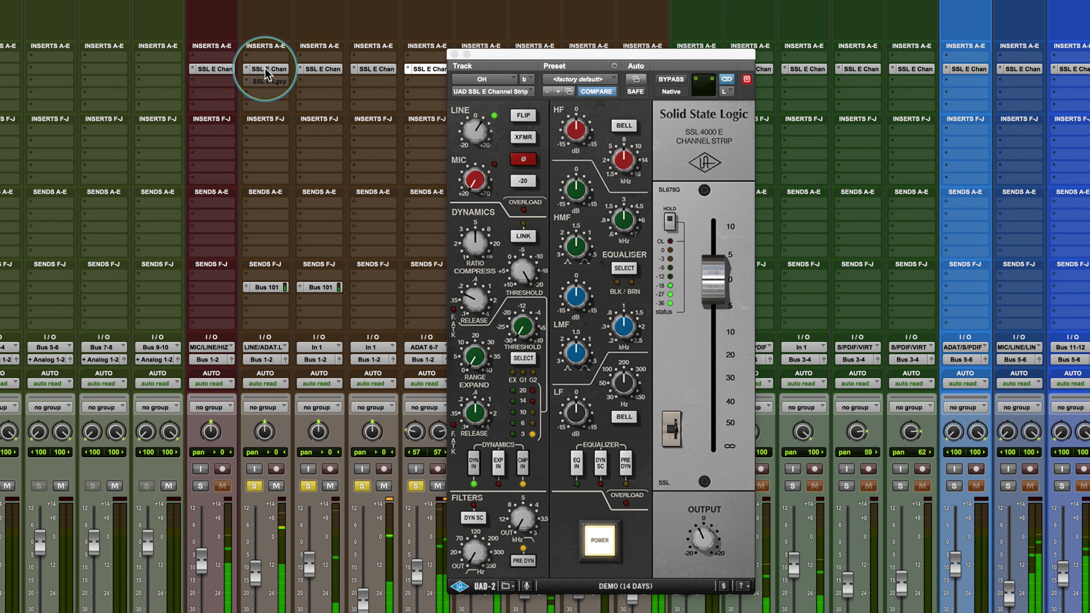
pyautogui.click(269, 69)
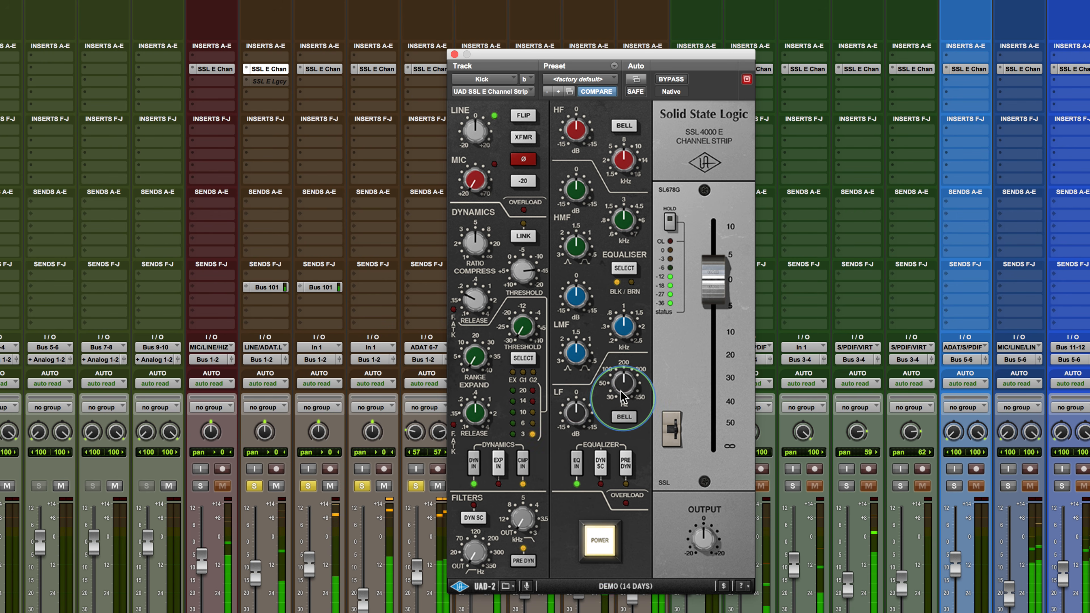
# - Boost the Kick's LF band at a lower frequency and cut its LMF band with a lowered frequency and adjusted Q
pyautogui.moveTo(627, 383); pyautogui.dragTo(626, 407)
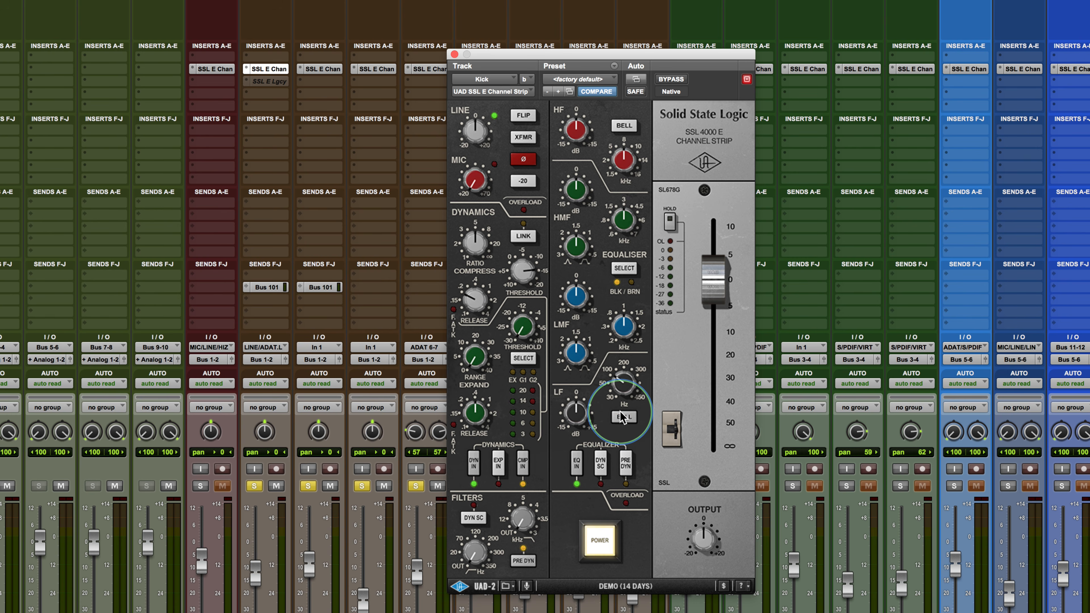
pyautogui.moveTo(624, 377); pyautogui.dragTo(568, 395)
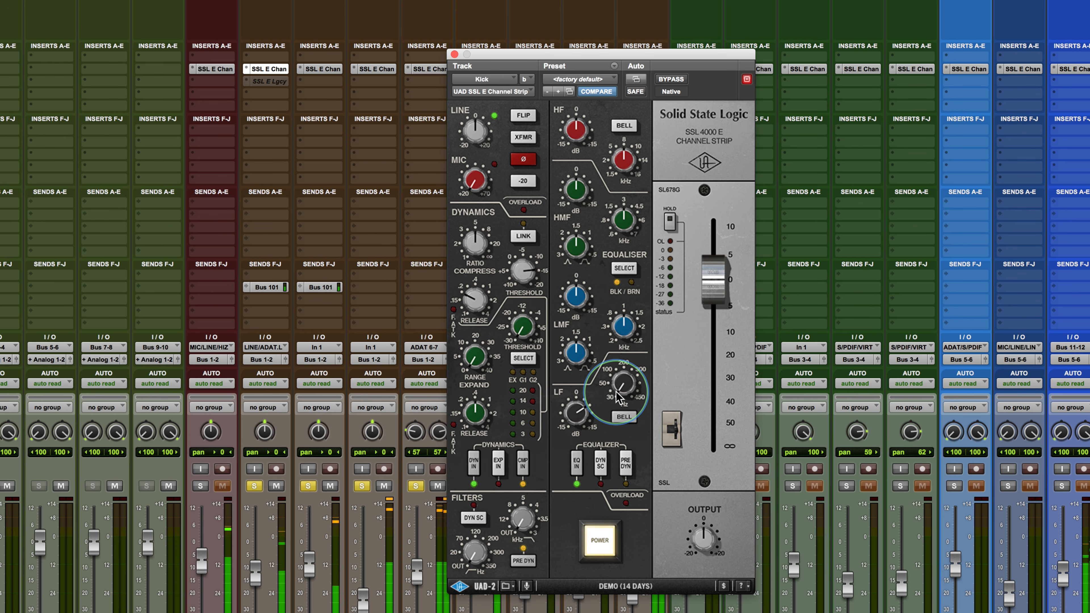
pyautogui.moveTo(622, 326); pyautogui.dragTo(613, 418)
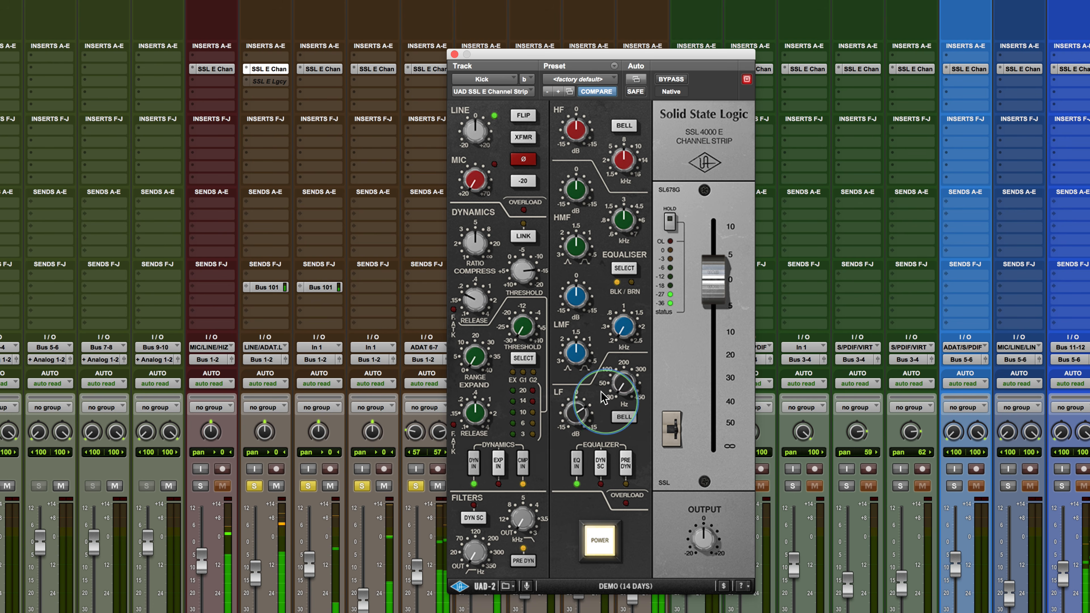
pyautogui.moveTo(576, 303)
pyautogui.mouseDown()
pyautogui.moveTo(575, 272)
pyautogui.moveTo(565, 311)
pyautogui.mouseUp()
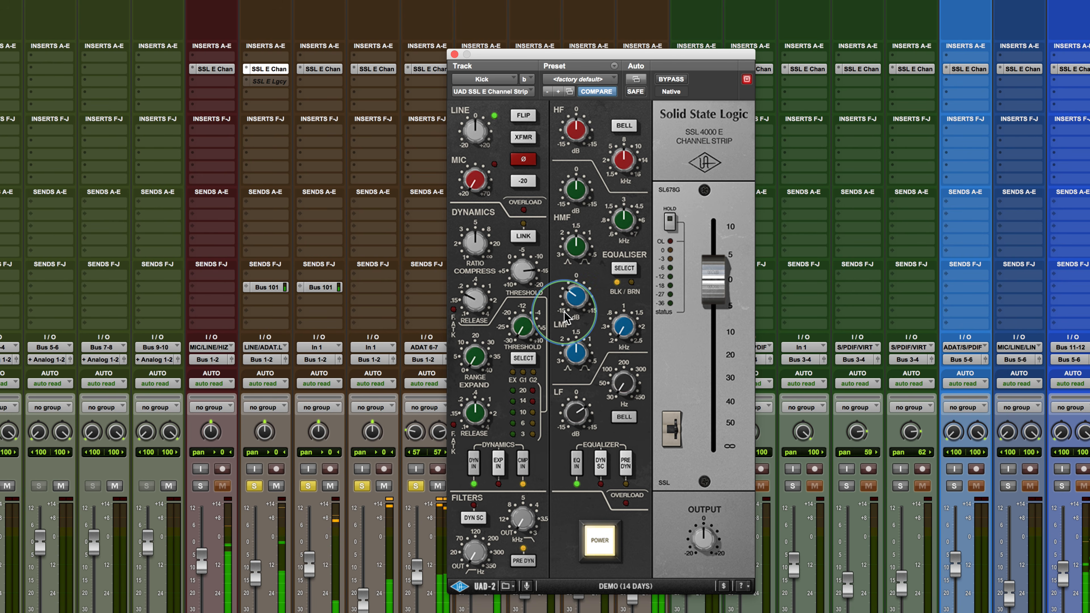
pyautogui.moveTo(577, 365); pyautogui.dragTo(569, 330)
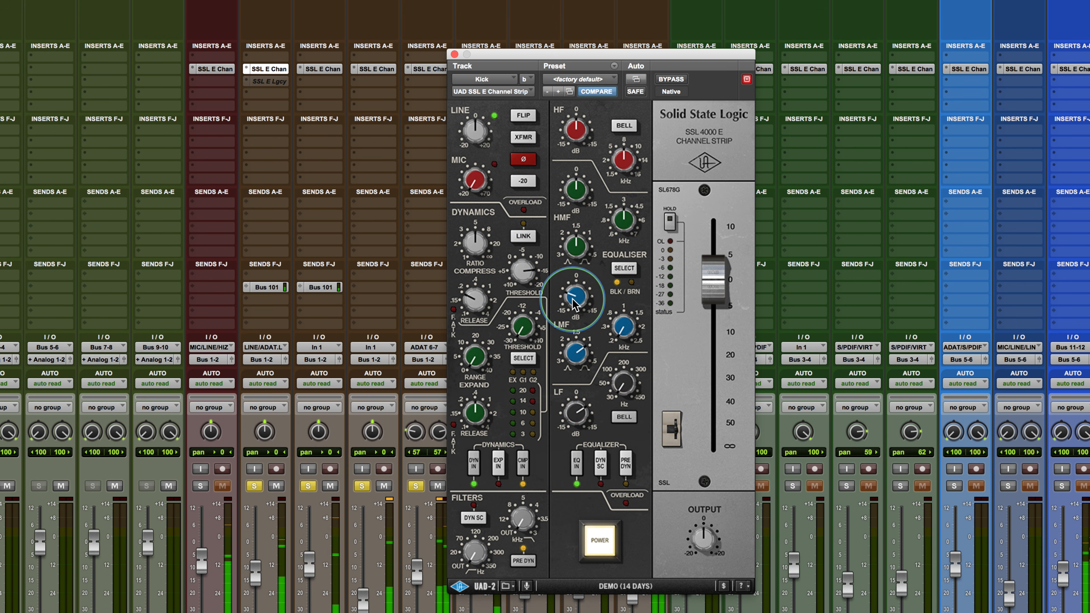
# - Engage the equalizer in the Sn channel strip, lower the LF frequency and boost the LF gain
pyautogui.click(320, 68)
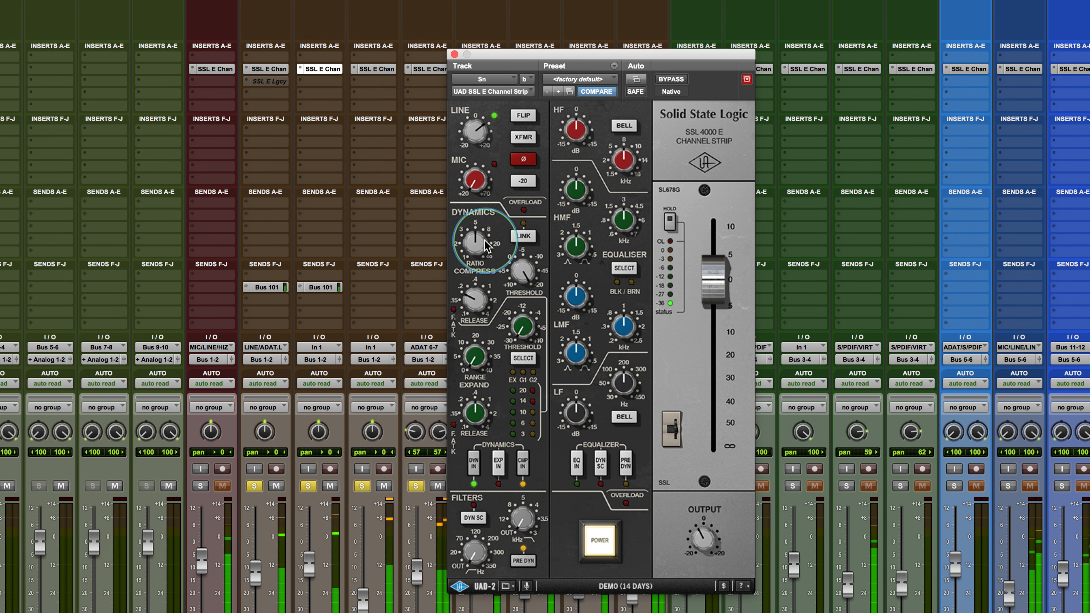
pyautogui.moveTo(625, 375); pyautogui.dragTo(616, 383)
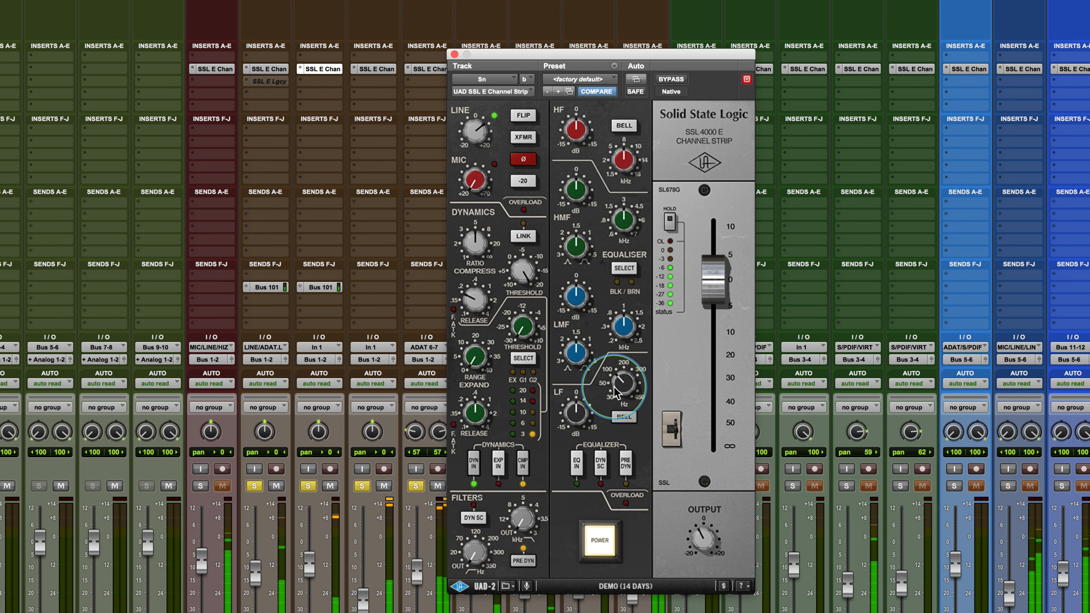
pyautogui.click(576, 462)
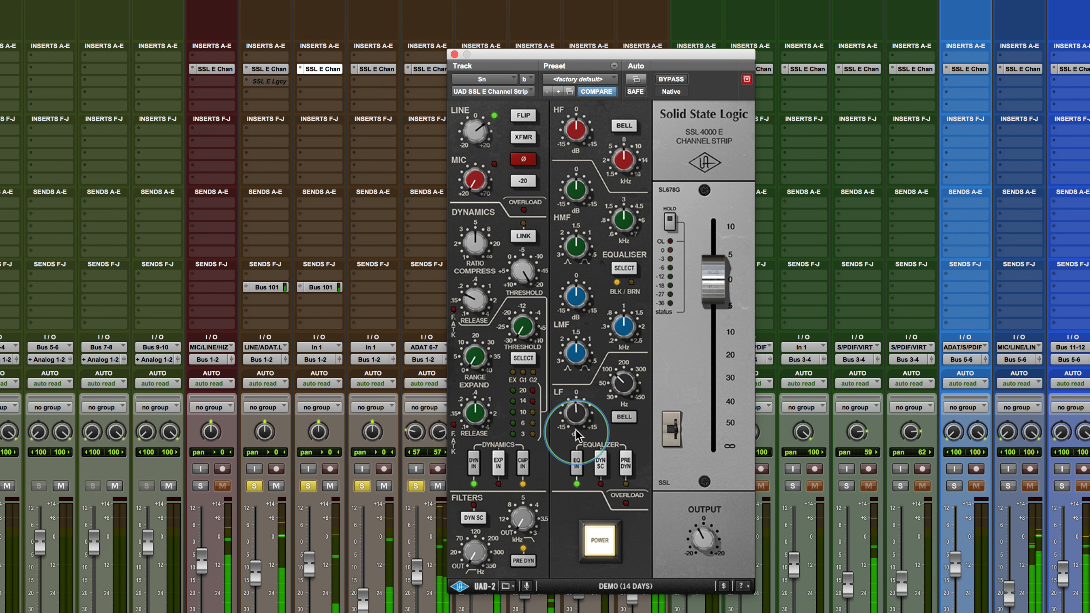
pyautogui.moveTo(574, 419); pyautogui.dragTo(574, 379)
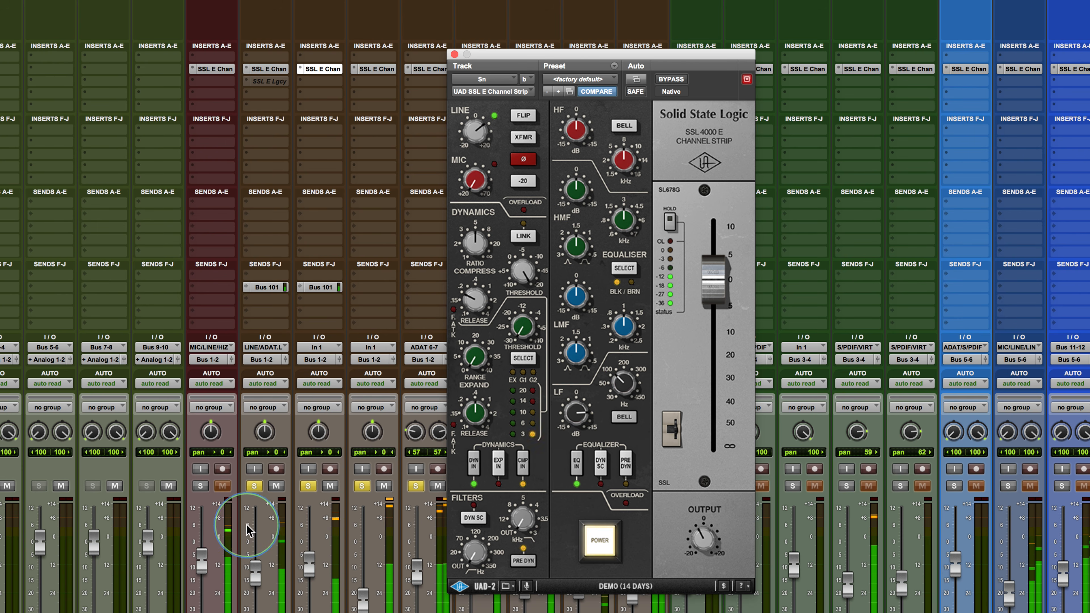
# - Take OH and Sn Bot out of solo and fine-tune the LF gain on Sn
pyautogui.click(415, 486)
pyautogui.click(370, 488)
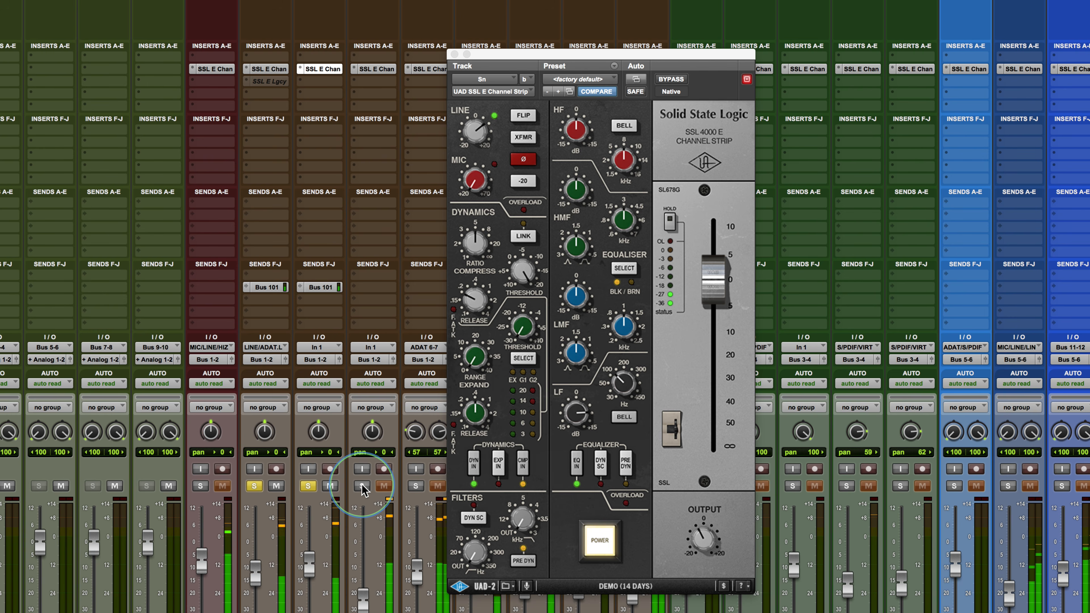
pyautogui.click(576, 415)
pyautogui.moveTo(578, 420); pyautogui.dragTo(578, 407)
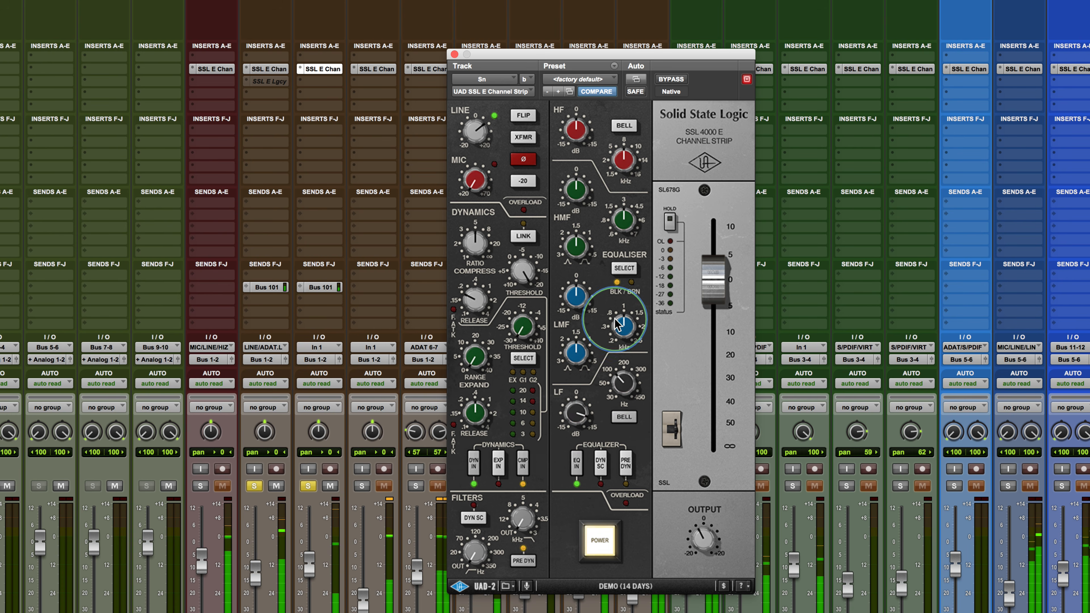
# - Lower the LMF frequency on Sn, audition a boost there and settle on a slight LMF cut
pyautogui.moveTo(615, 324); pyautogui.dragTo(610, 349)
pyautogui.moveTo(571, 300); pyautogui.dragTo(568, 271)
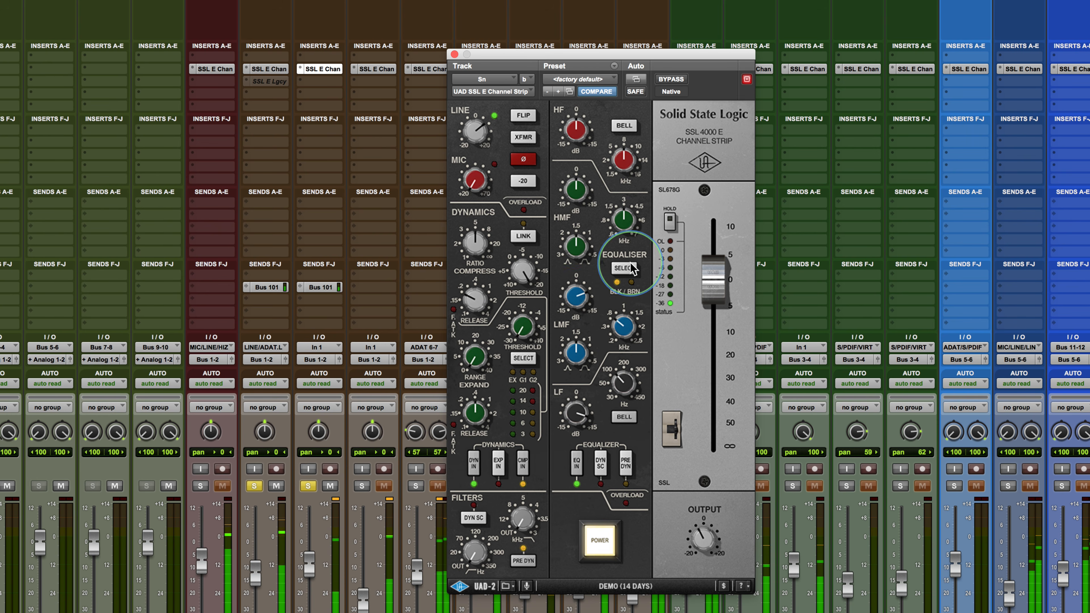
pyautogui.moveTo(571, 297); pyautogui.dragTo(576, 338)
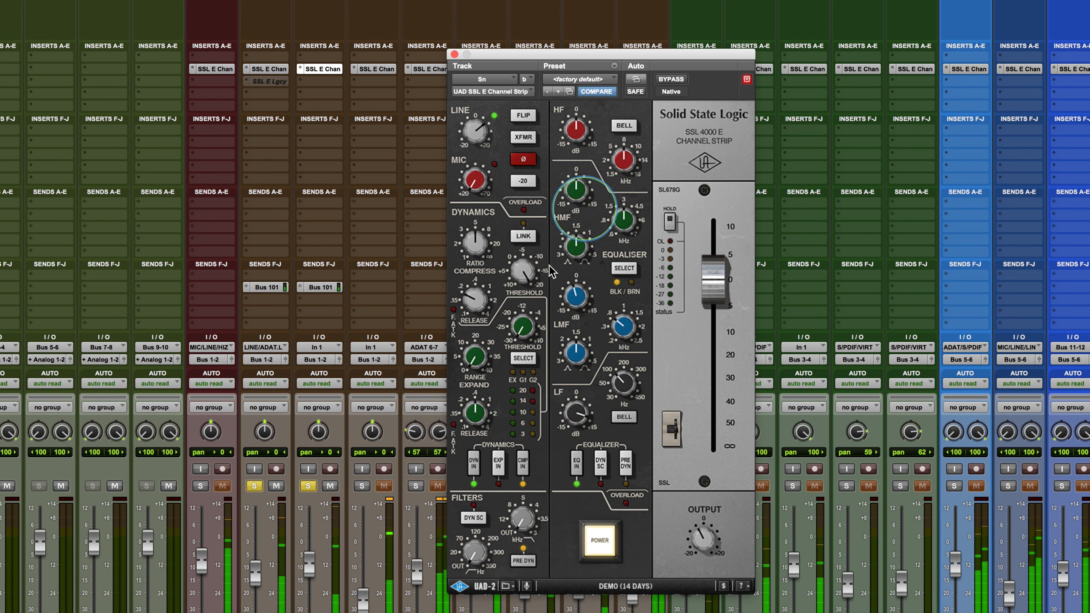
# - Solo the Sn Bot and OH tracks again and open the OH channel strip
pyautogui.click(361, 491)
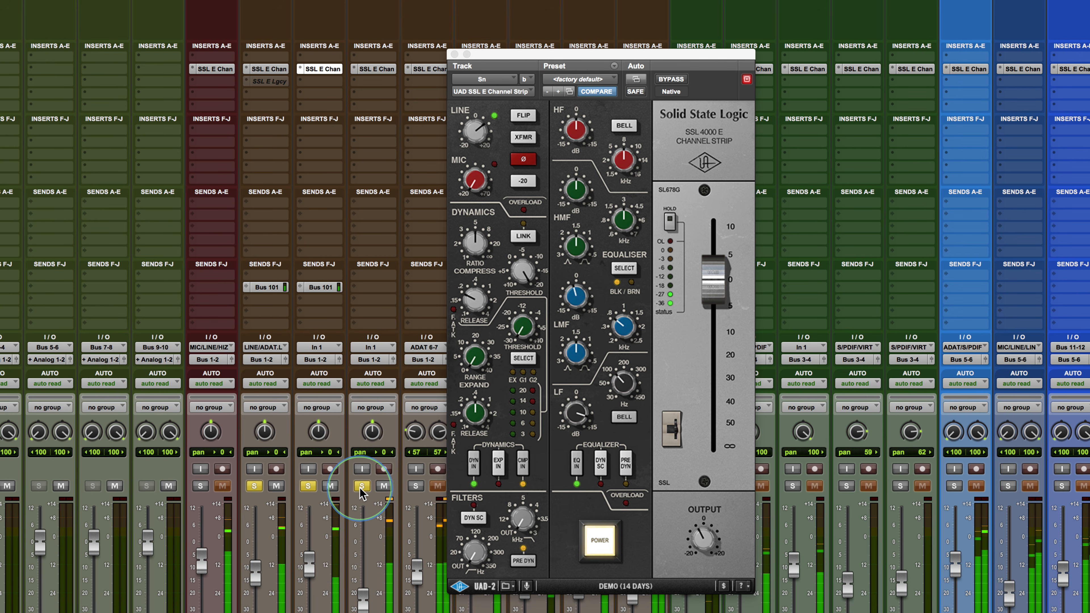
pyautogui.click(414, 485)
pyautogui.click(425, 69)
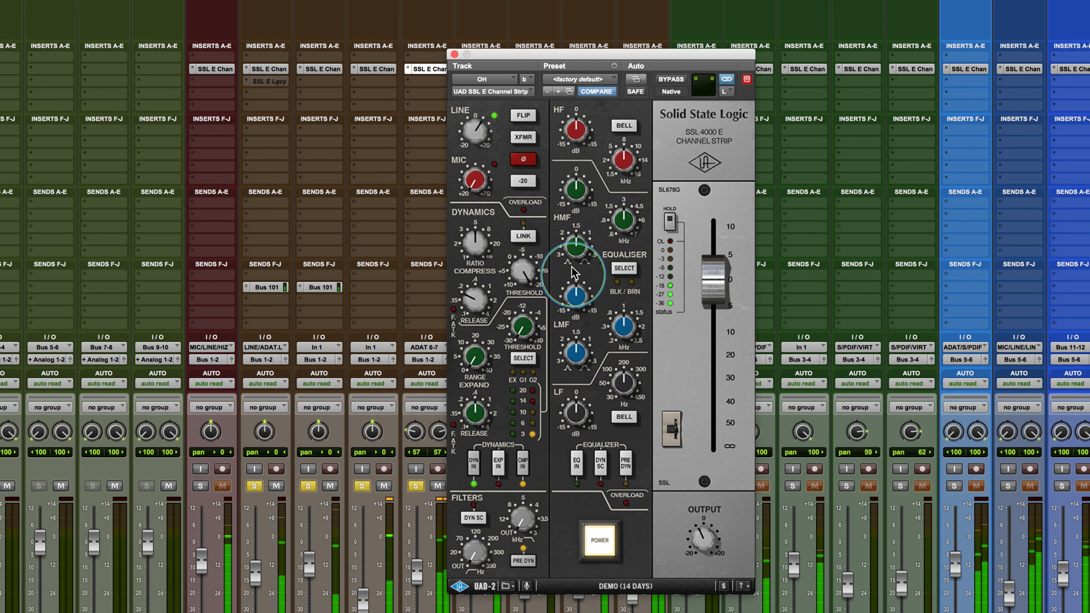
# - Engage the OH equalizer, lower the LMF frequency and cut the LMF gain
pyautogui.moveTo(622, 328); pyautogui.dragTo(614, 350)
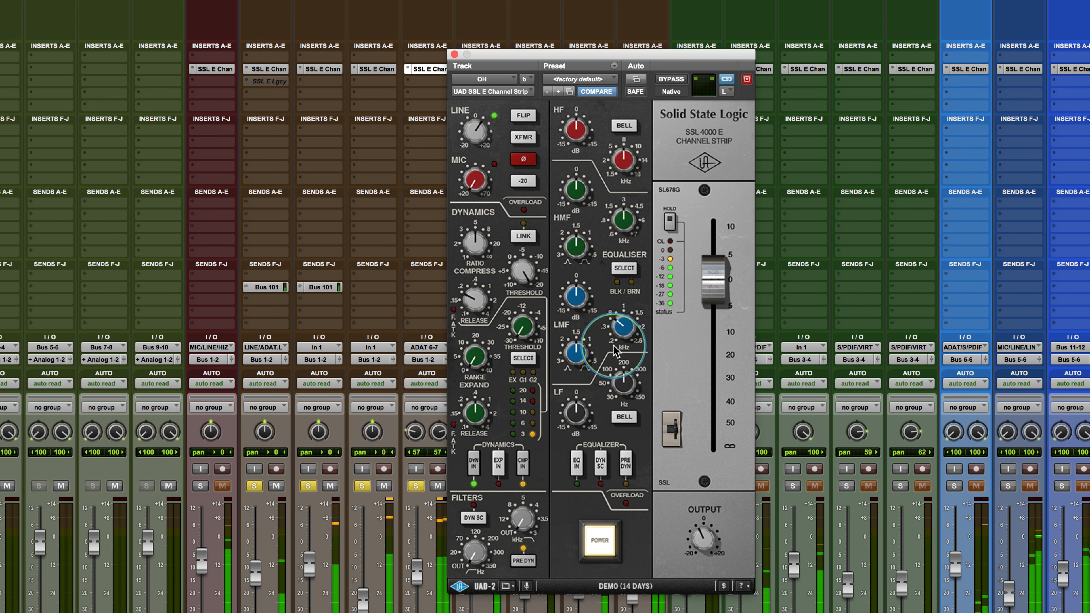
pyautogui.moveTo(578, 307); pyautogui.dragTo(569, 257)
pyautogui.click(576, 466)
pyautogui.moveTo(574, 297); pyautogui.dragTo(575, 345)
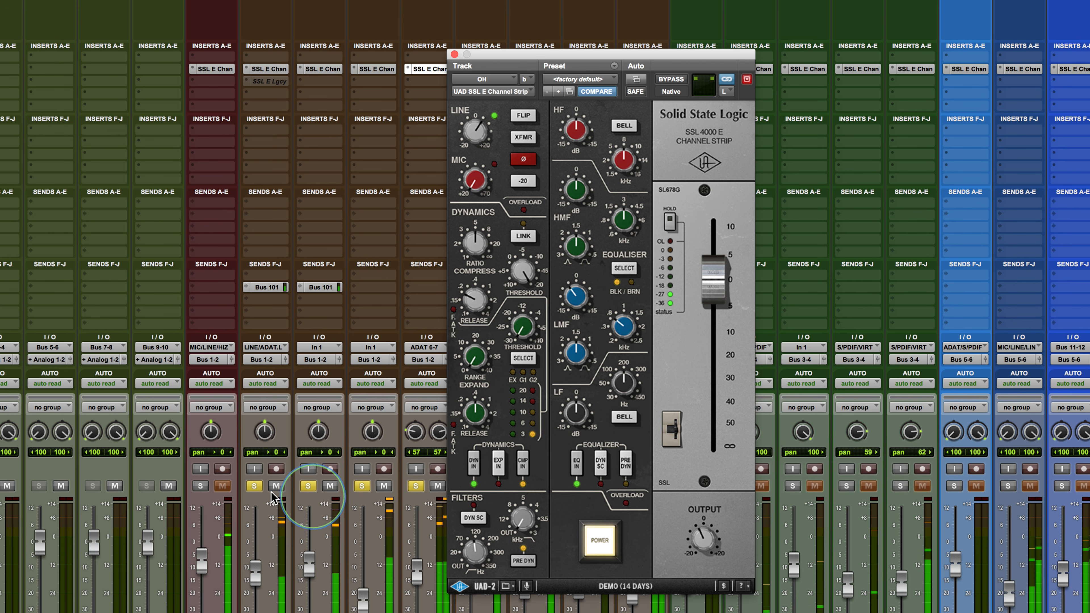
# - Switch through the Kick channel strip to the one on Sn, raise its HMF frequency and cut the HMF gain
pyautogui.click(265, 69)
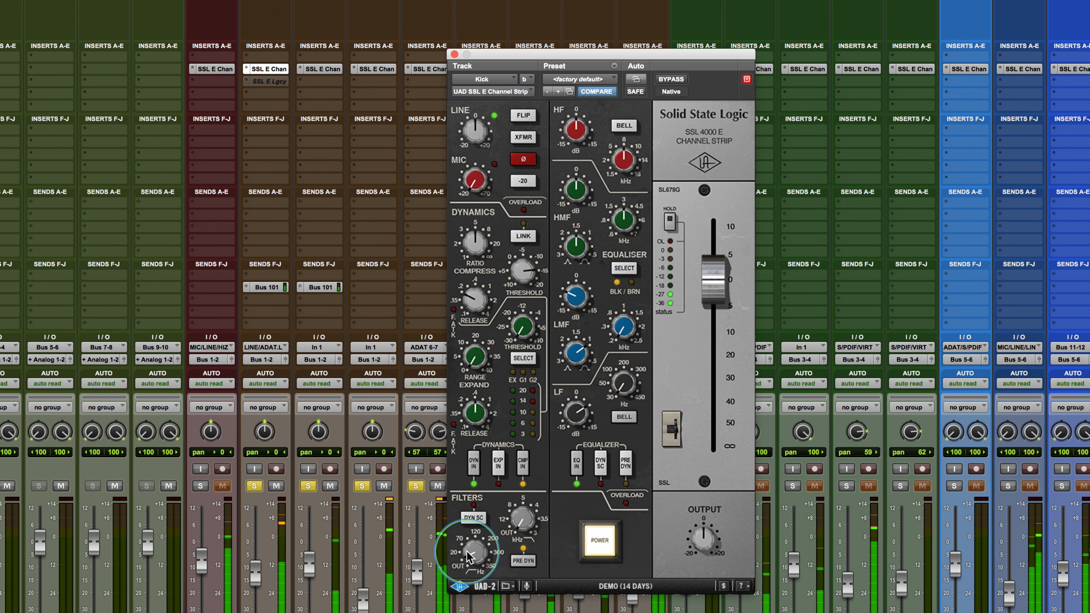
pyautogui.click(320, 69)
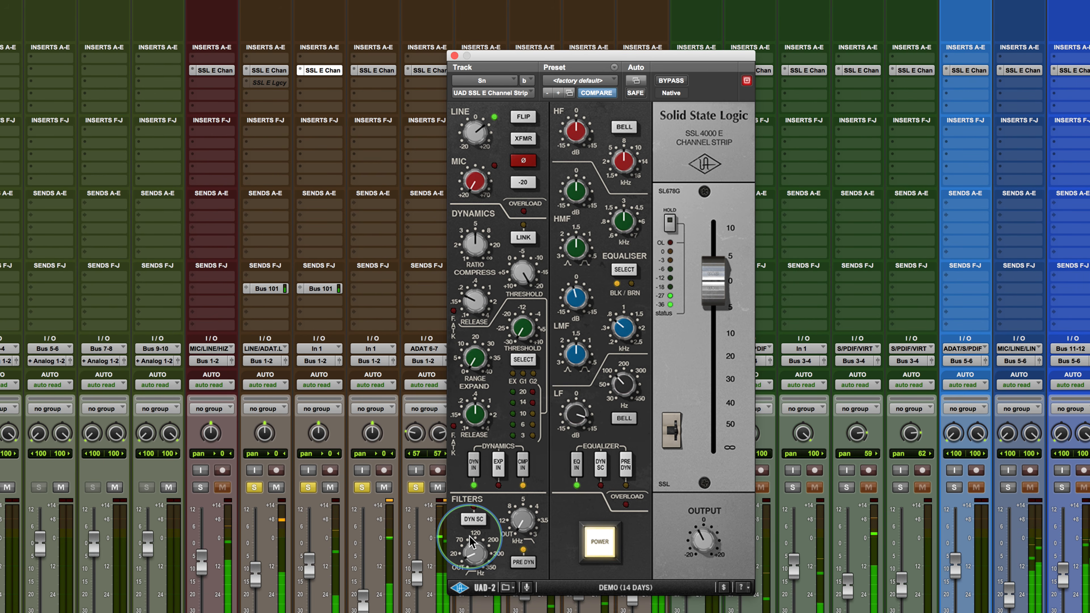
pyautogui.moveTo(630, 235); pyautogui.dragTo(573, 202)
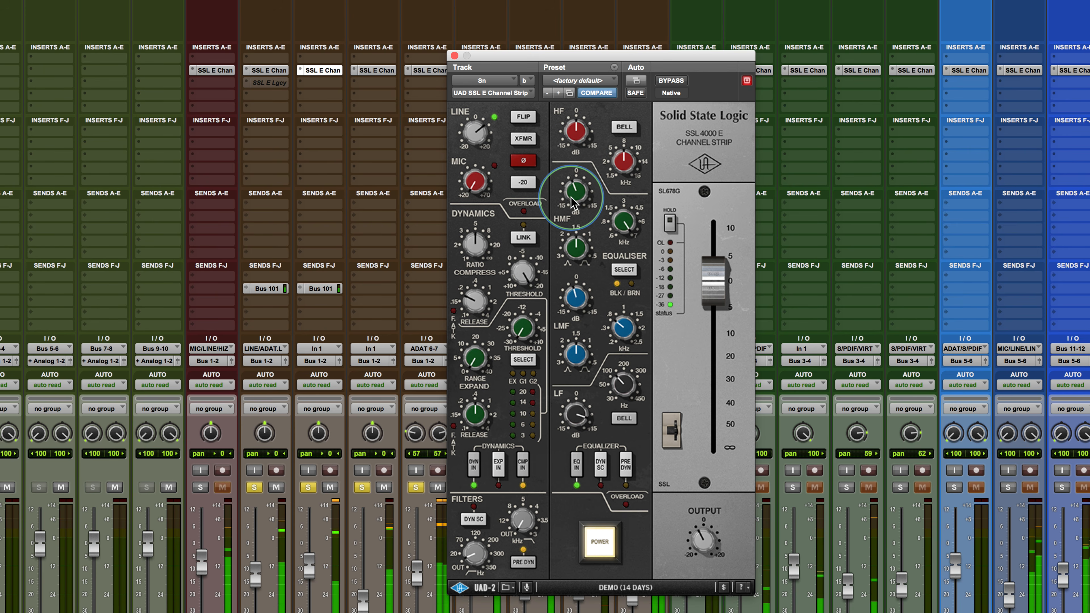
pyautogui.moveTo(570, 294); pyautogui.dragTo(567, 303)
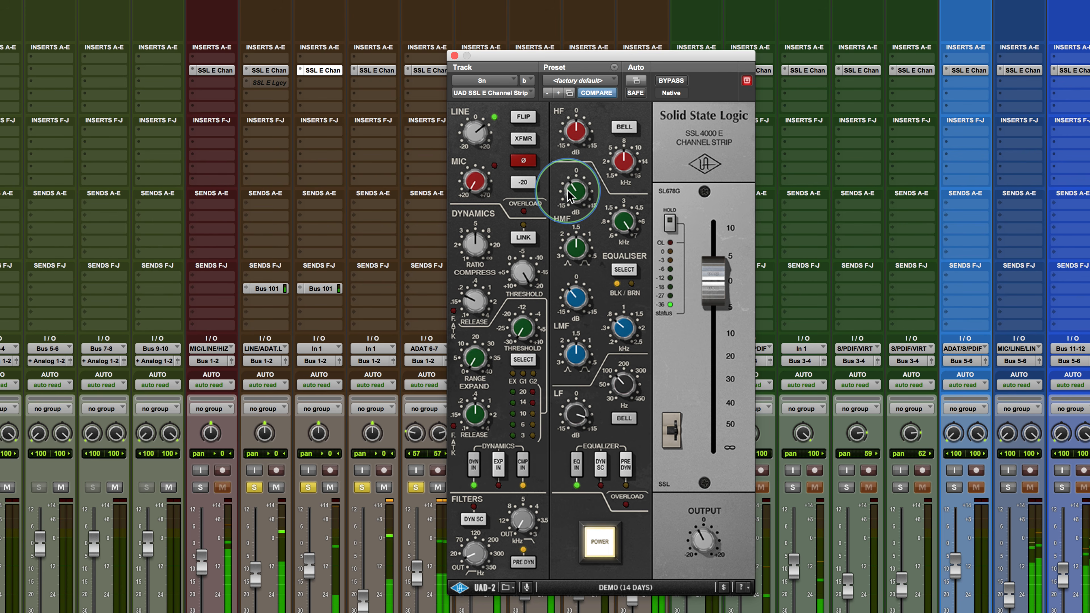
pyautogui.moveTo(569, 198); pyautogui.dragTo(567, 210)
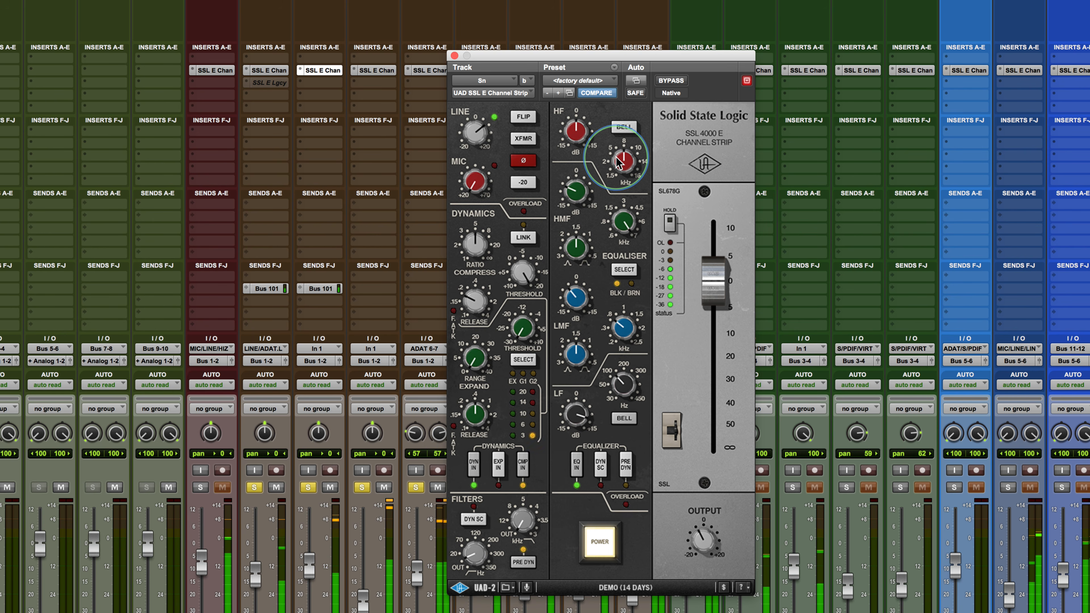
# - Boost the HF band on Sn, raise the HF frequency and turn the HMF Q down for a broader cut
pyautogui.moveTo(619, 163); pyautogui.dragTo(618, 148)
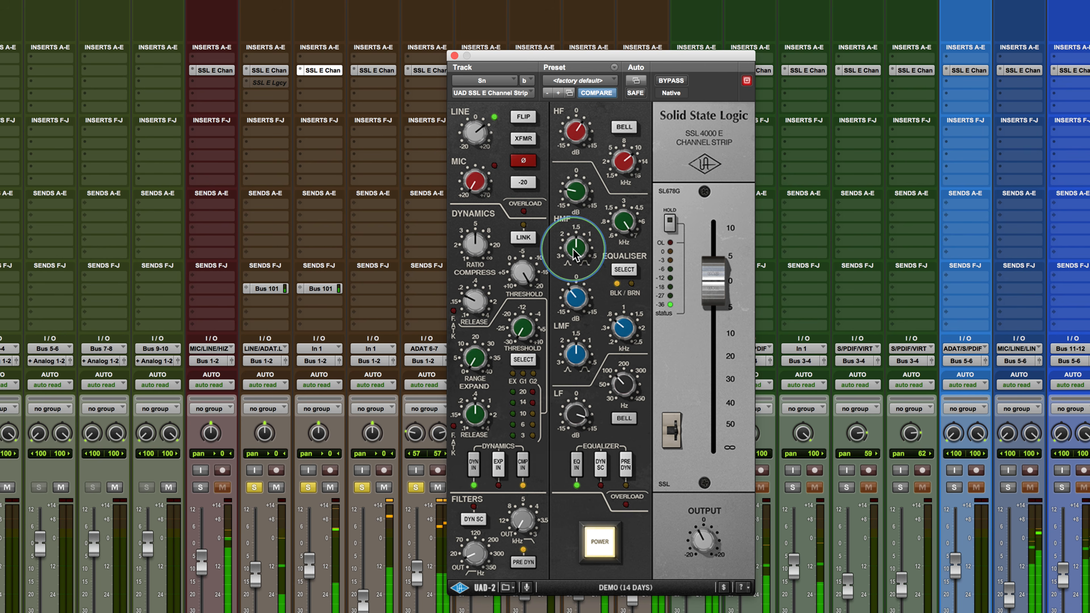
pyautogui.moveTo(571, 252); pyautogui.dragTo(569, 237)
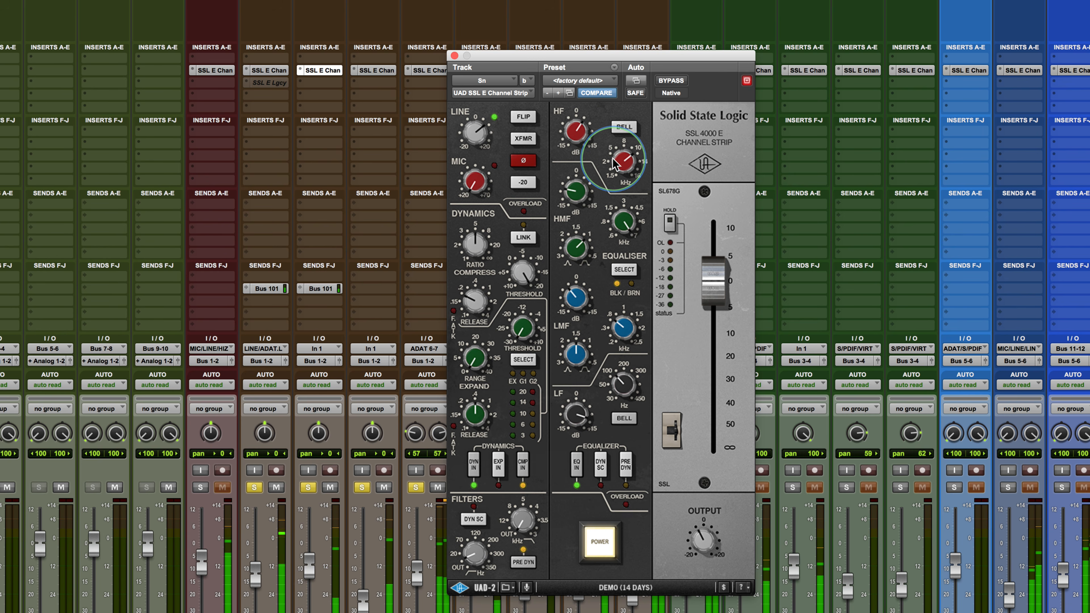
pyautogui.moveTo(614, 156); pyautogui.dragTo(615, 132)
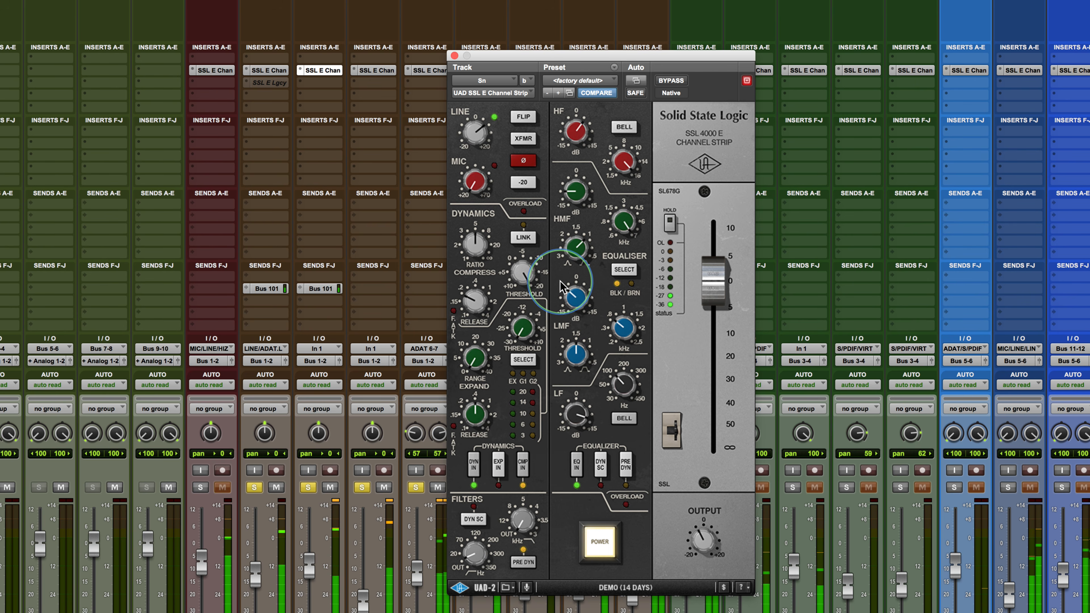
# - Adjust the LMF gain and Q on Sn and return the HF gain to 0 dB
pyautogui.moveTo(560, 295); pyautogui.dragTo(560, 298)
pyautogui.moveTo(571, 365); pyautogui.dragTo(567, 331)
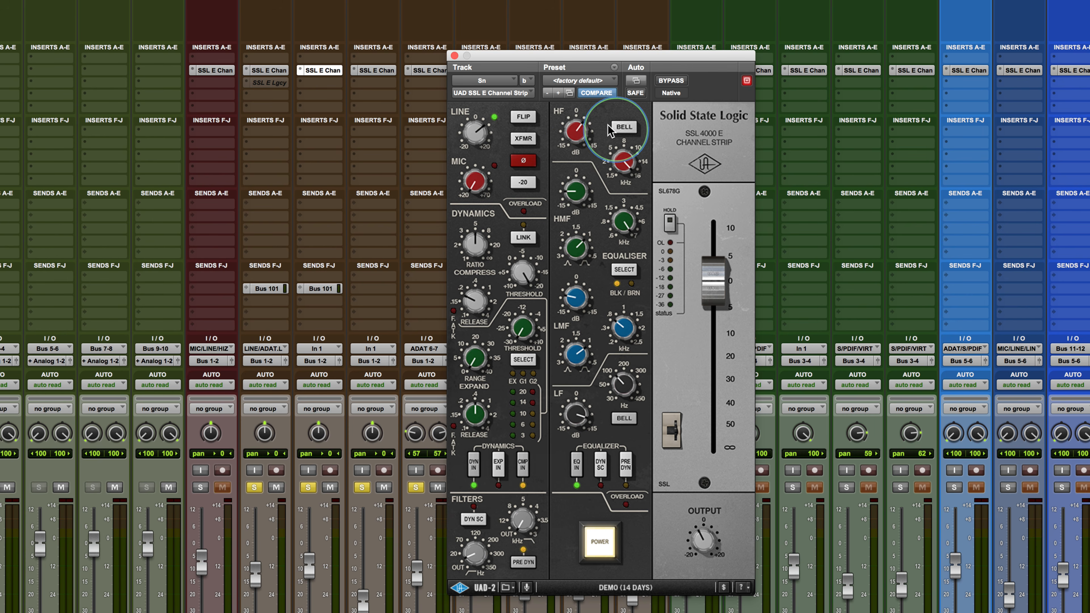
pyautogui.keyDown('alt'); pyautogui.click(577, 128); pyautogui.keyUp('alt')
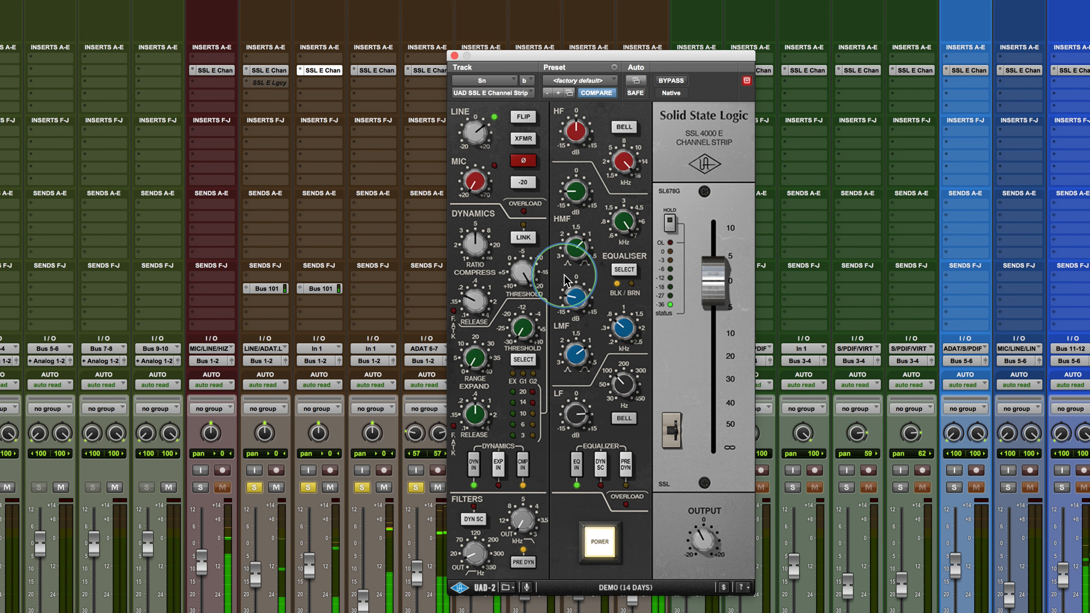
pyautogui.moveTo(571, 291); pyautogui.dragTo(570, 300)
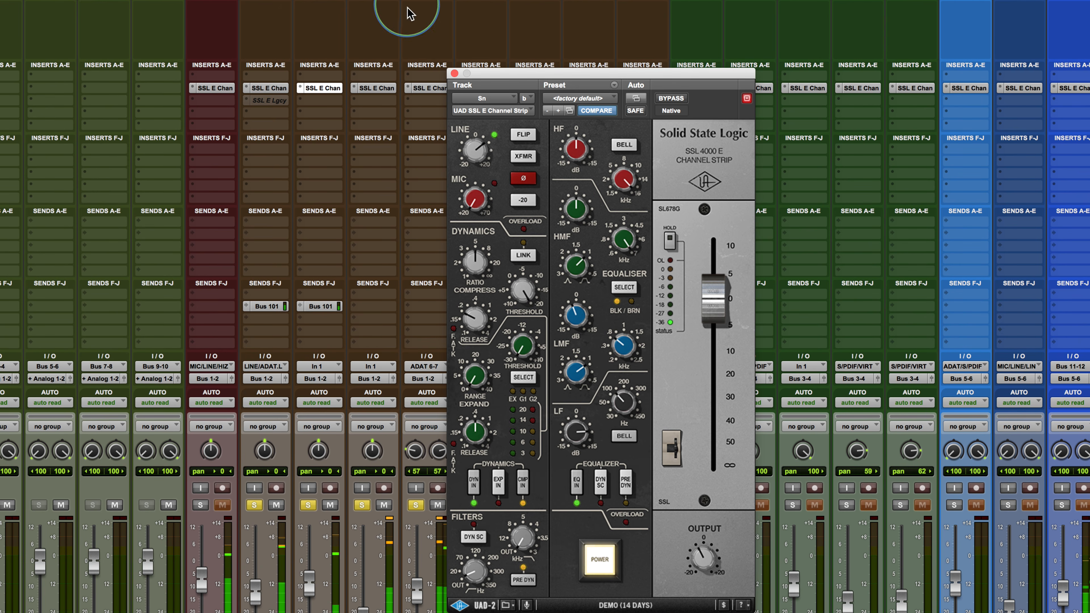
# - Open the OH channel strip, raise its HMF frequency, cut the HMF gain and lower the HMF Q
pyautogui.click(425, 70)
pyautogui.moveTo(550, 73); pyautogui.dragTo(548, 71)
pyautogui.moveTo(619, 236); pyautogui.dragTo(620, 127)
pyautogui.moveTo(575, 206); pyautogui.dragTo(574, 230)
pyautogui.moveTo(570, 269); pyautogui.dragTo(569, 241)
# - Raise the HF frequency and boost the HF gain on OH, and fine-tune its LMF cut
pyautogui.moveTo(623, 176); pyautogui.dragTo(567, 141)
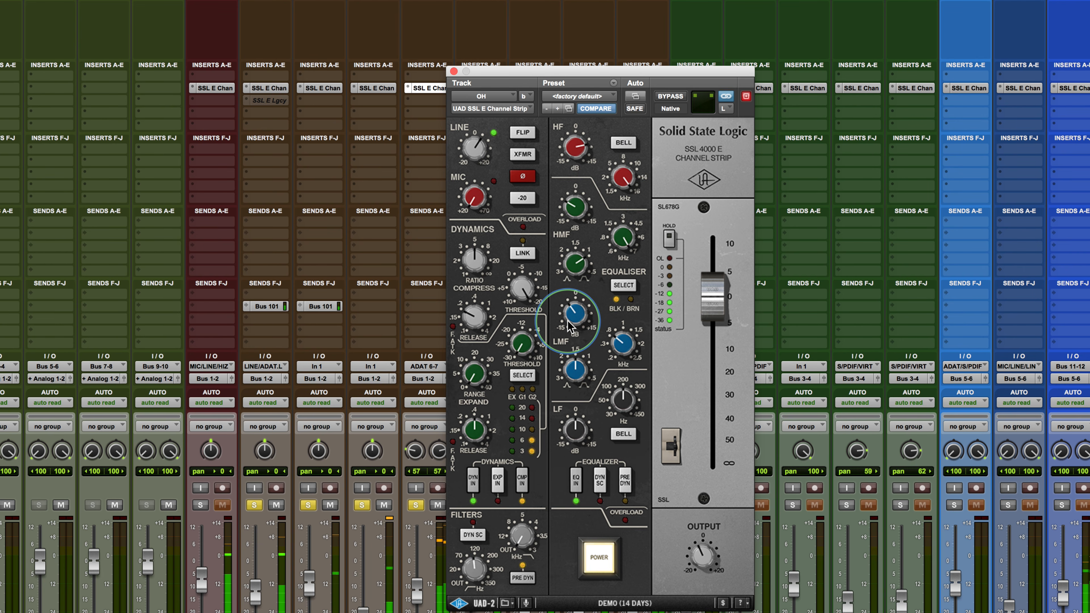
pyautogui.moveTo(575, 323)
pyautogui.mouseDown()
pyautogui.moveTo(573, 292)
pyautogui.moveTo(567, 324)
pyautogui.mouseUp()
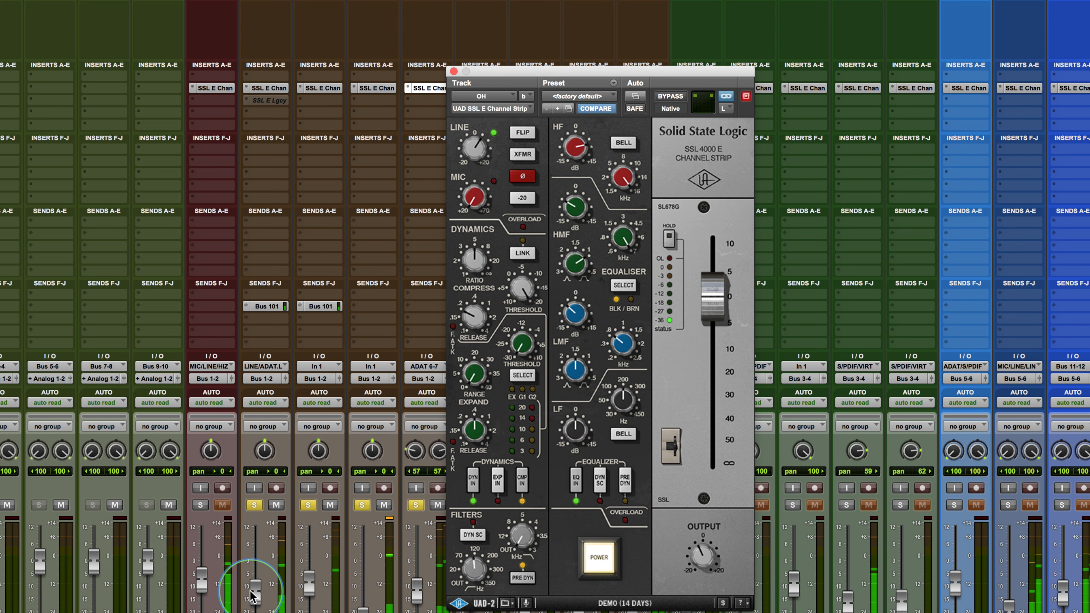
# - Nudge the Kick fader and cut the HMF gain further on the OH channel strip
pyautogui.moveTo(252, 592); pyautogui.dragTo(252, 591)
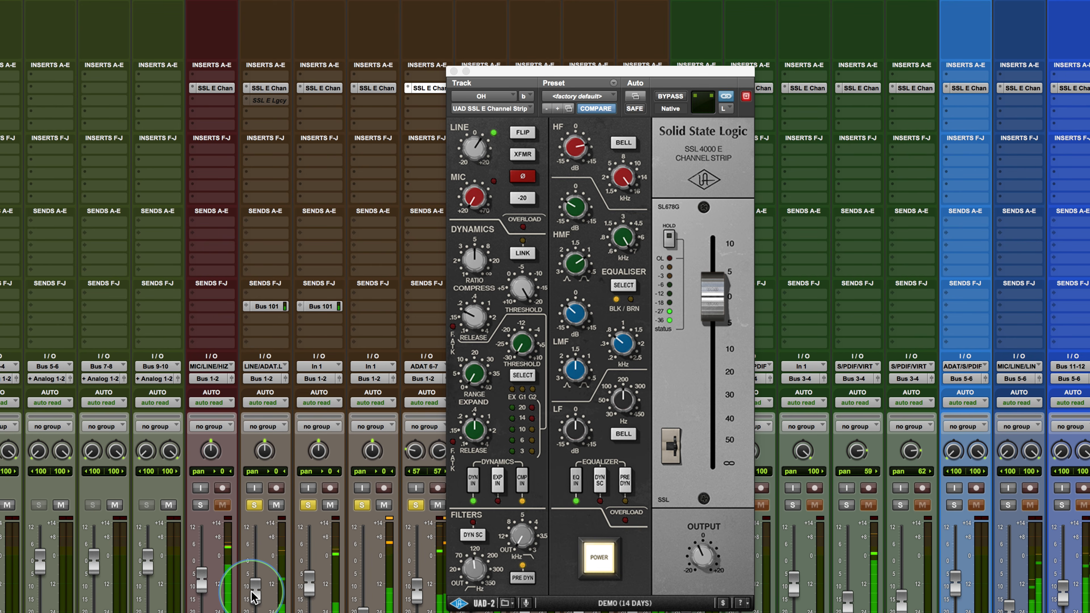
pyautogui.moveTo(573, 207); pyautogui.dragTo(571, 222)
pyautogui.click(574, 269)
pyautogui.click(572, 213)
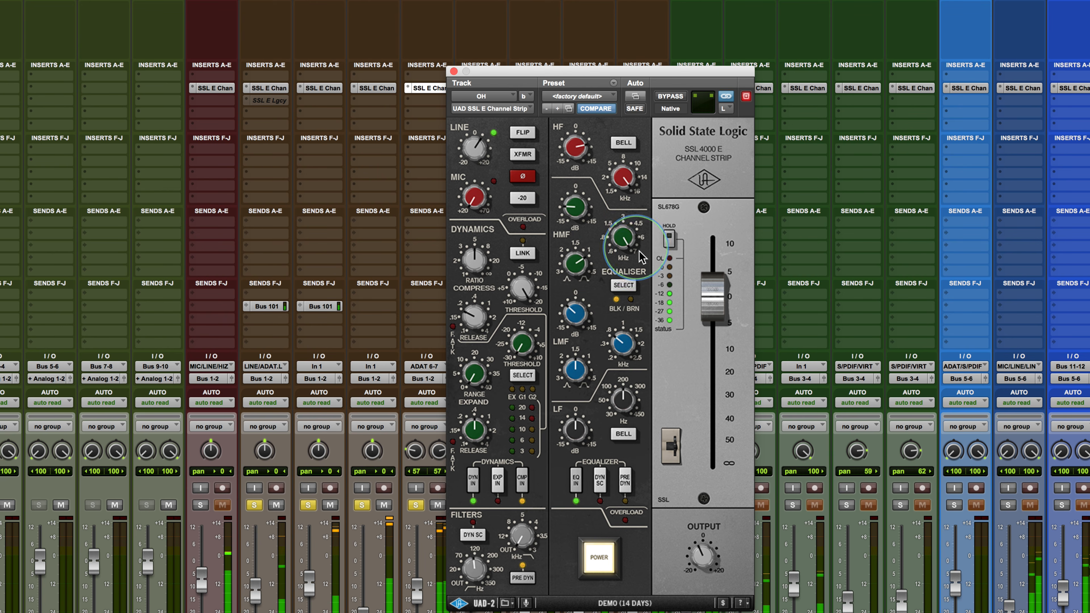
# - Solo the Bass DI track with the drums, open its channel strip and engage the compressor
pyautogui.click(200, 505)
pyautogui.click(216, 107)
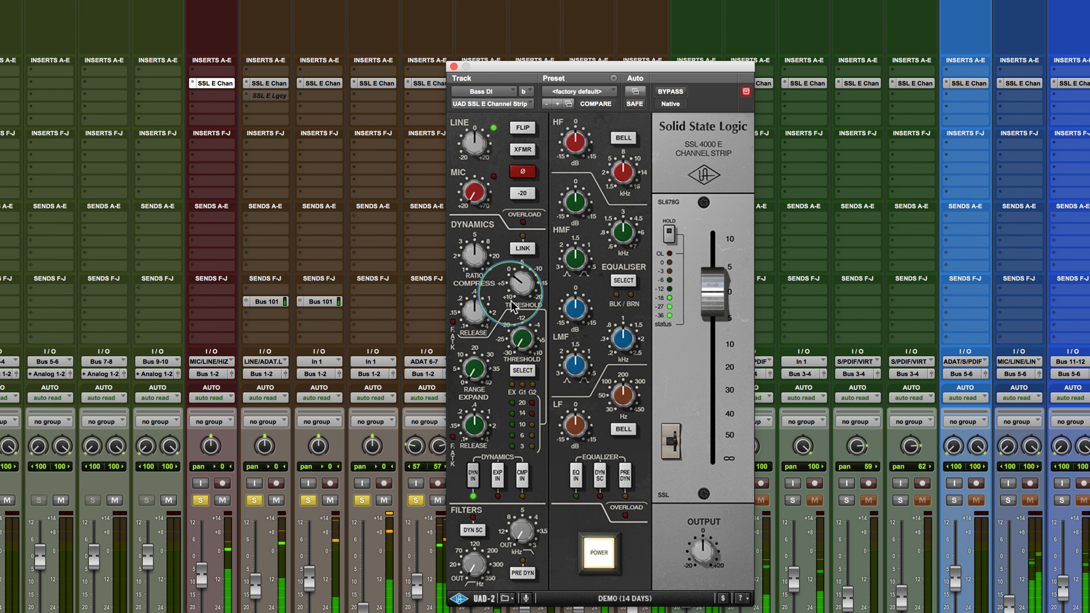
pyautogui.click(527, 483)
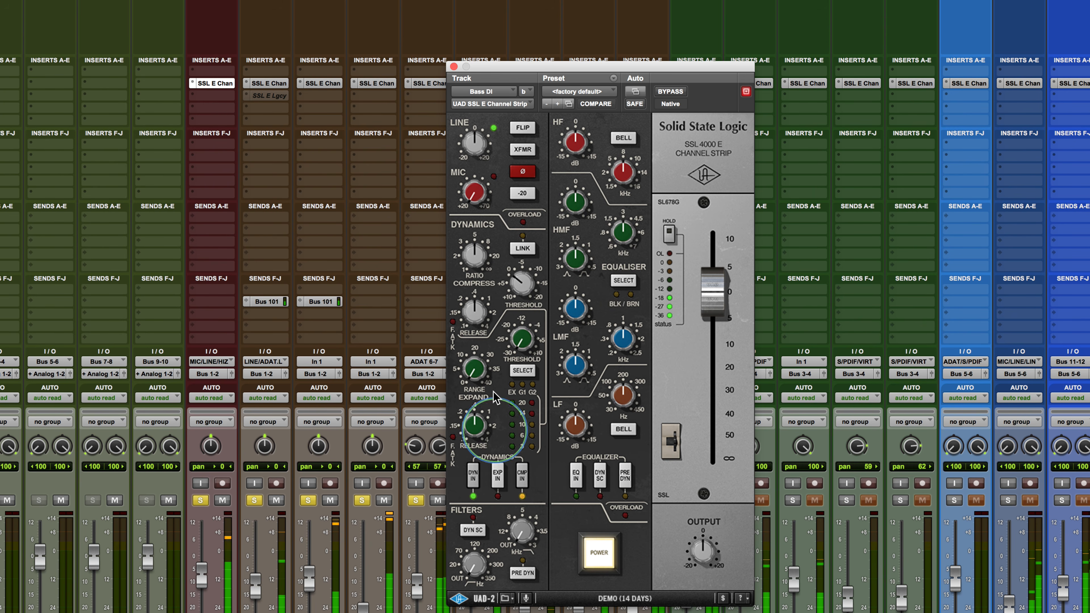
# - Shorten the Bass DI compressor's release, lower its ratio and threshold, and compare the sound with the compressor off and on
pyautogui.moveTo(463, 318); pyautogui.dragTo(467, 425)
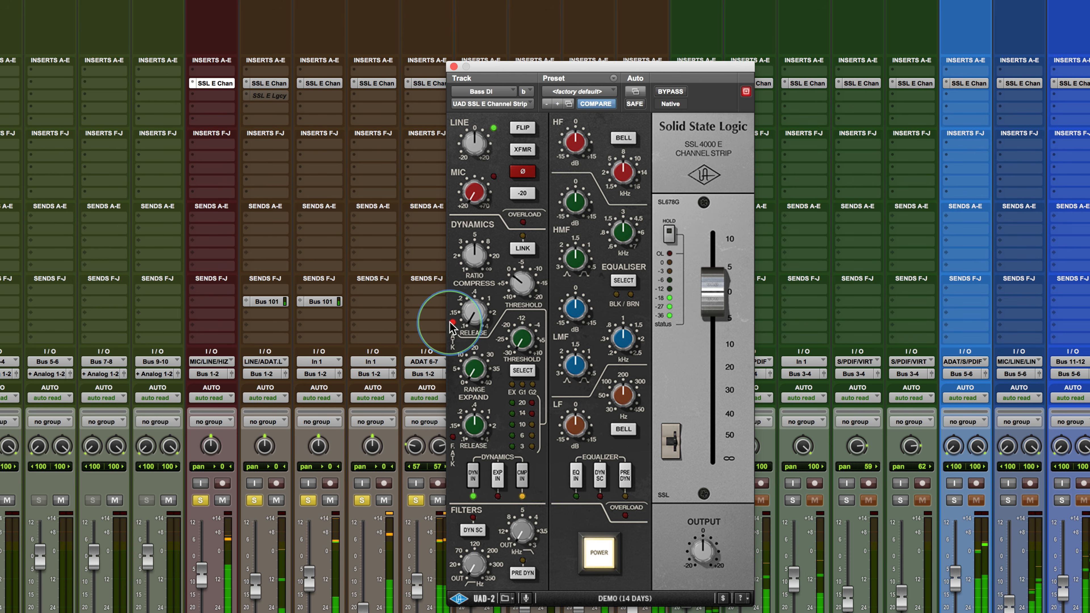
pyautogui.moveTo(468, 251); pyautogui.dragTo(499, 12)
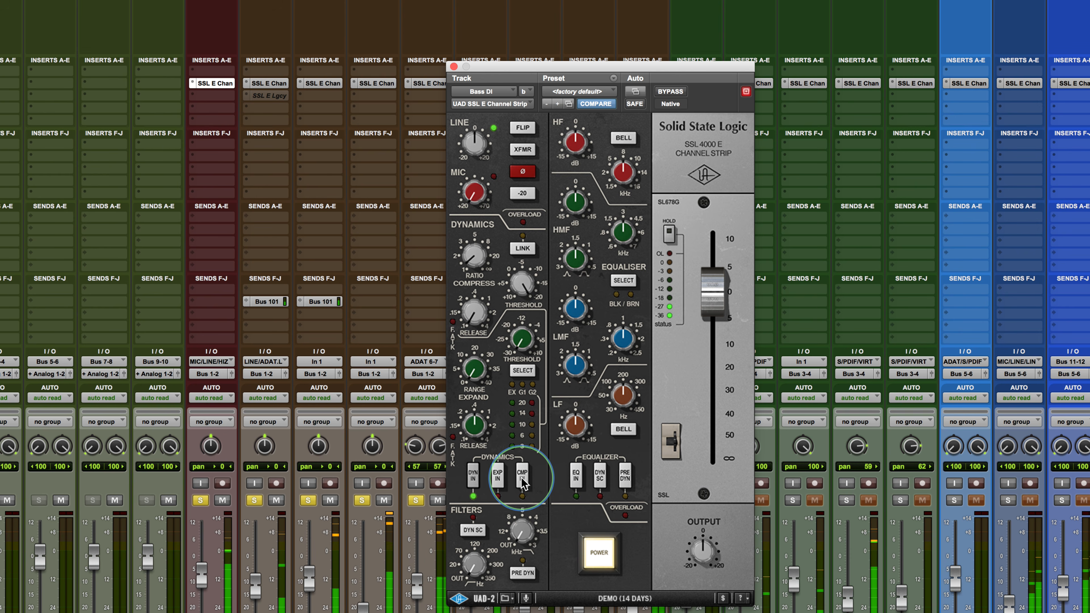
pyautogui.click(521, 476)
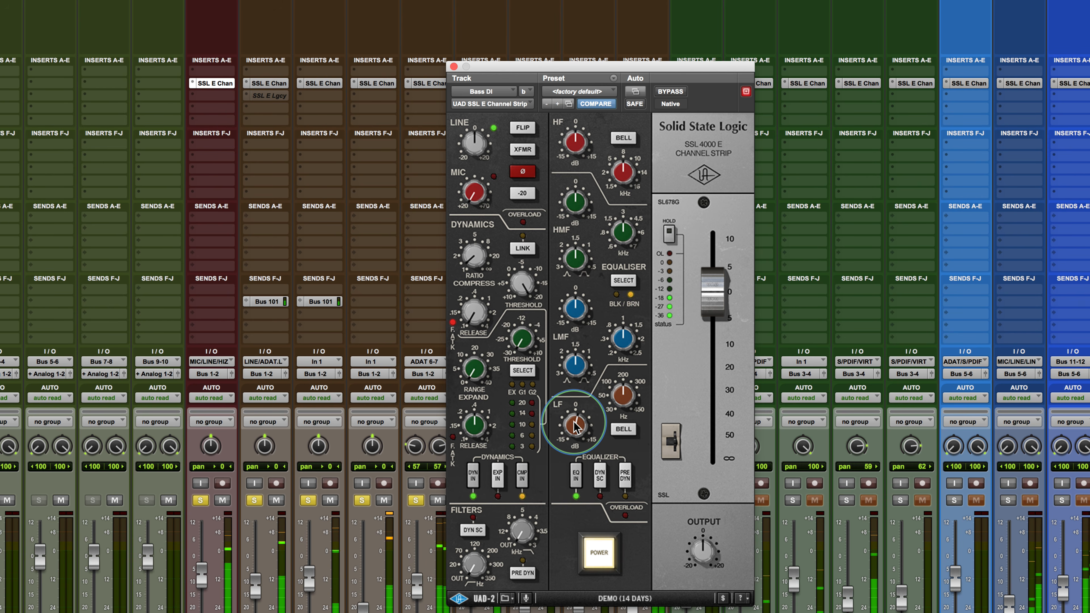
# - On the Bass DI brown equalizer, lower the LMF frequency, boost the LMF and LF gains and bring in the low-pass filter
pyautogui.moveTo(616, 335); pyautogui.dragTo(612, 349)
pyautogui.moveTo(567, 312); pyautogui.dragTo(569, 292)
pyautogui.moveTo(616, 331); pyautogui.dragTo(574, 310)
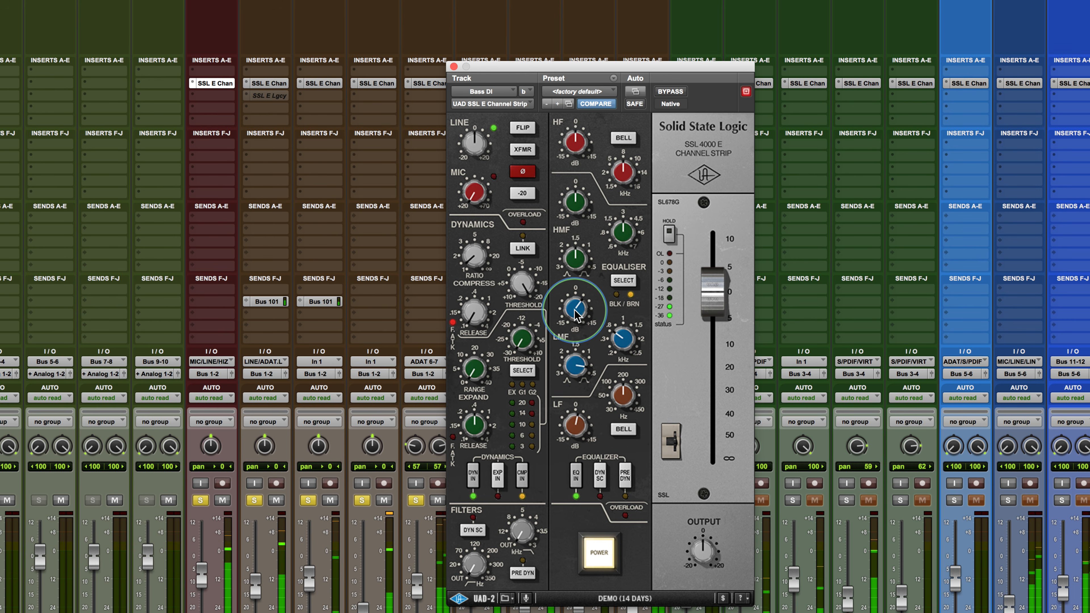
pyautogui.moveTo(519, 540)
pyautogui.mouseDown()
pyautogui.moveTo(515, 508)
pyautogui.moveTo(517, 572)
pyautogui.moveTo(516, 534)
pyautogui.mouseUp()
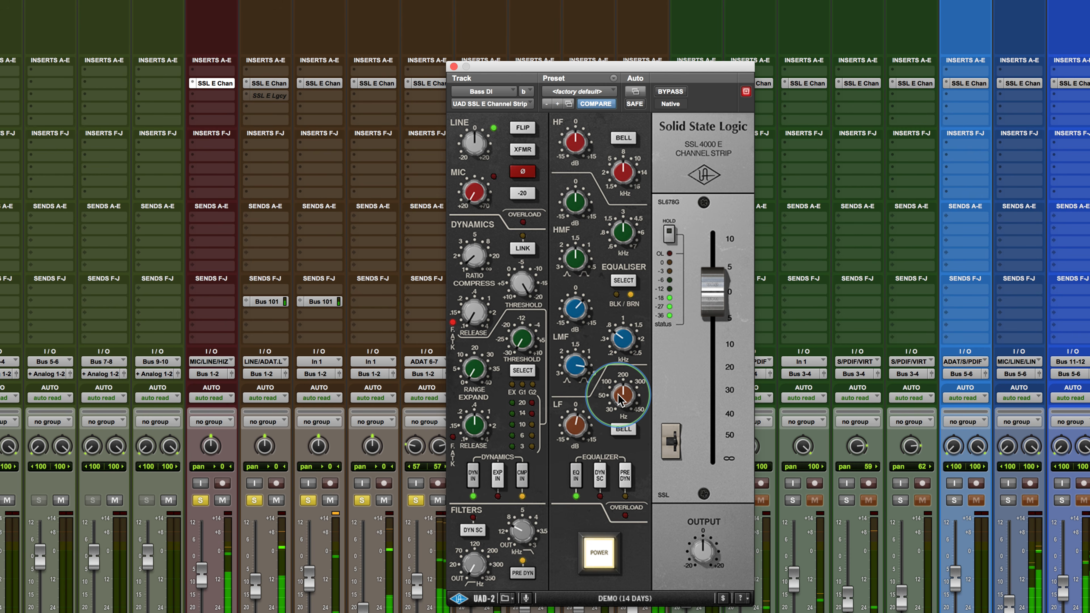
pyautogui.click(577, 476)
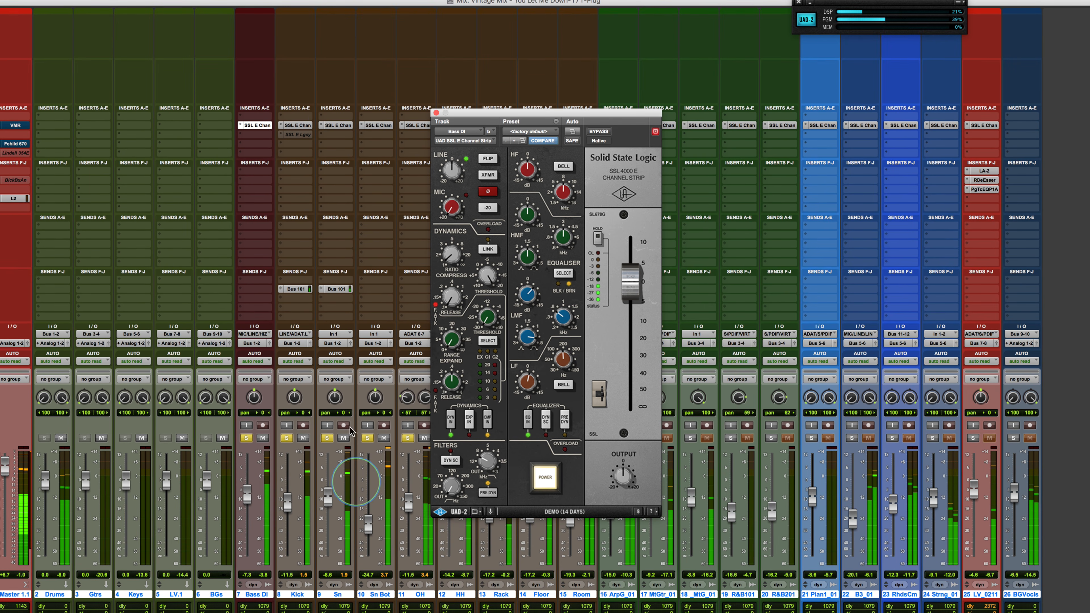
# - Bypass the inserts across all tracks at once to hear the unprocessed mix, and re-enable them
pyautogui.keyDown('alt'); pyautogui.keyDown('super'); pyautogui.click(303, 125); pyautogui.keyUp('super'); pyautogui.keyUp('alt')
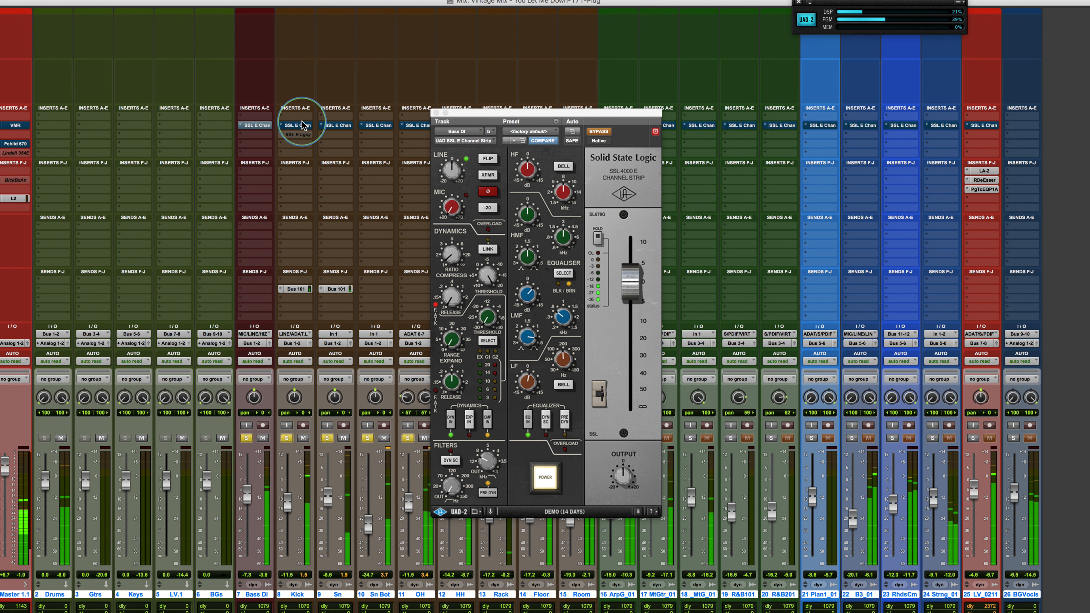
pyautogui.keyDown('alt'); pyautogui.keyDown('super'); pyautogui.click(302, 124); pyautogui.keyUp('super'); pyautogui.keyUp('alt')
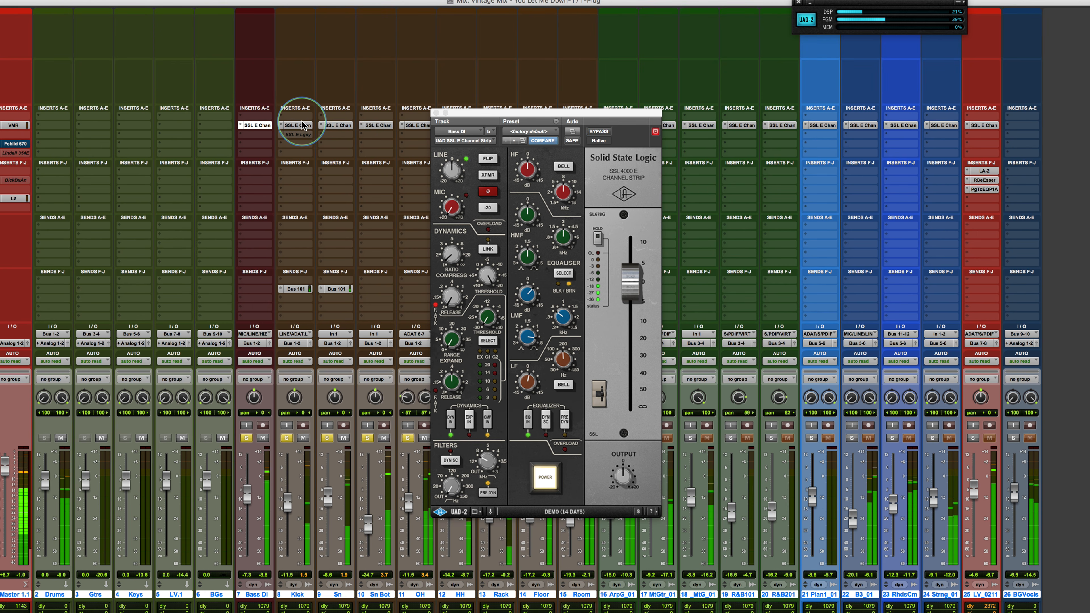
# - Solo guitar tracks 17 and 18 with the bass and drums, and open the channel strip on track 17
pyautogui.moveTo(511, 113); pyautogui.dragTo(266, 89)
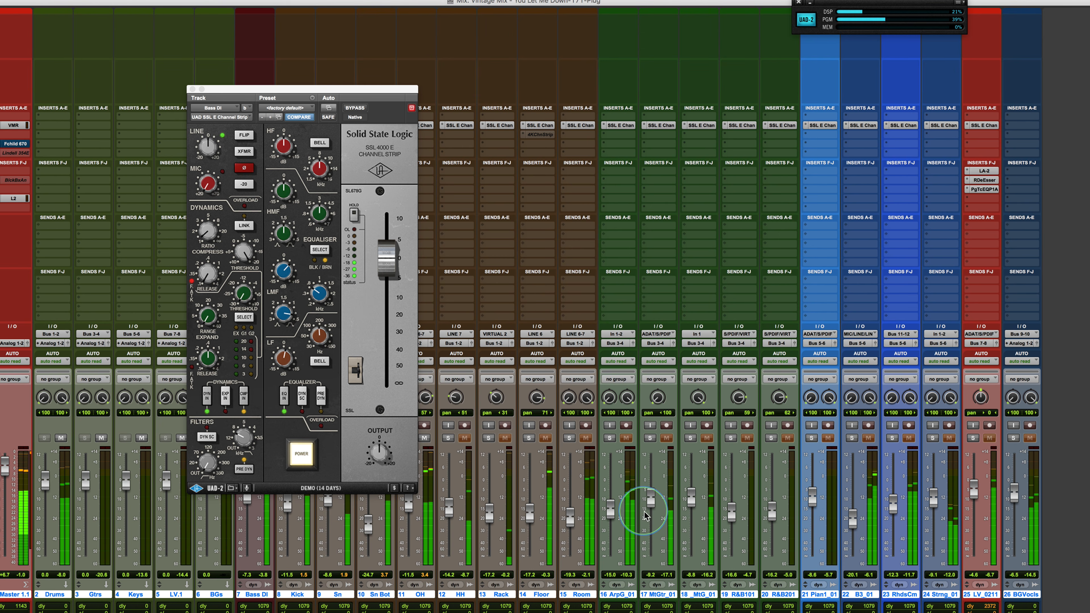
pyautogui.click(650, 437)
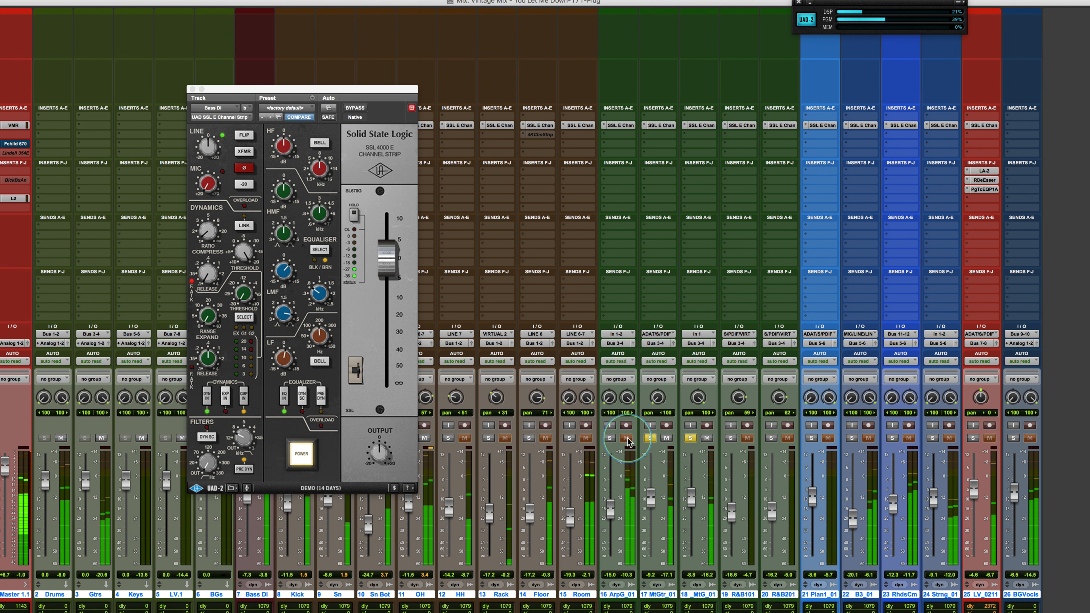
pyautogui.click(661, 128)
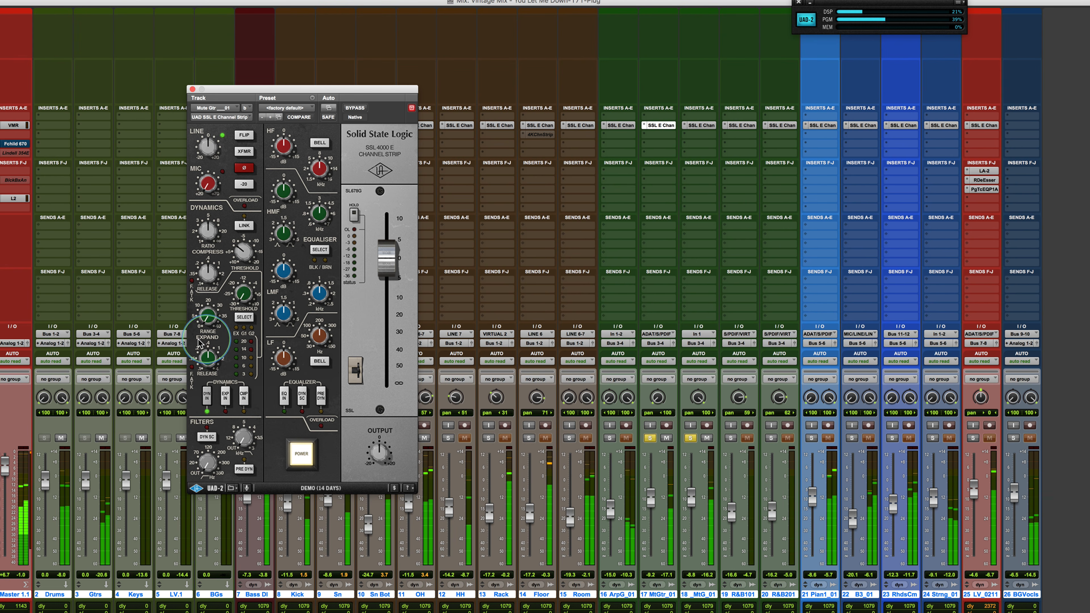
pyautogui.moveTo(326, 89); pyautogui.dragTo(543, 80)
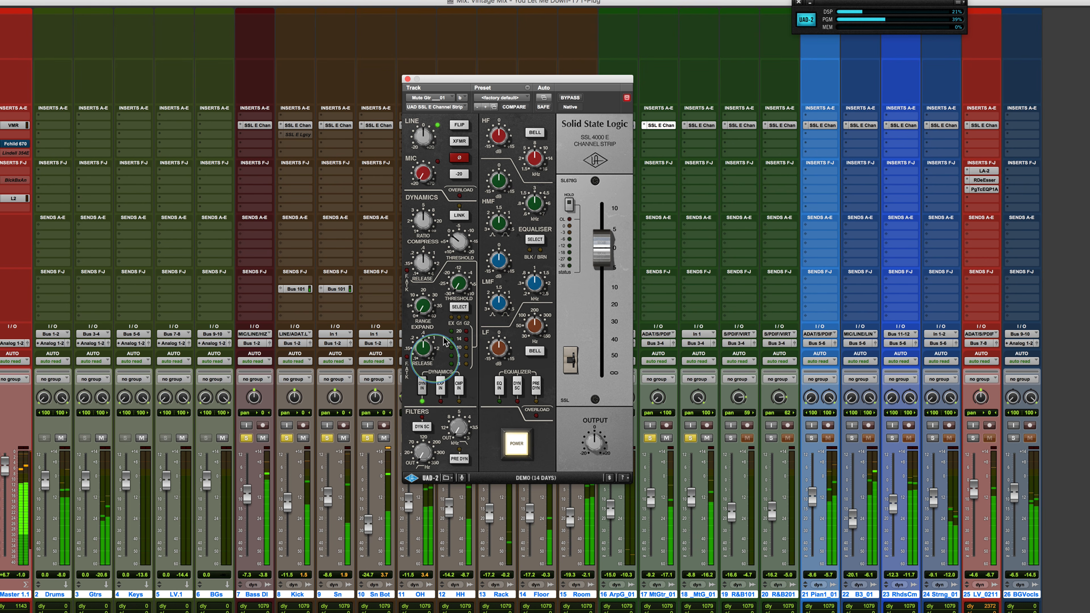
# - Shorten the compressor release on guitar track 17, lower its threshold and engage the compressor
pyautogui.moveTo(415, 268); pyautogui.dragTo(412, 286)
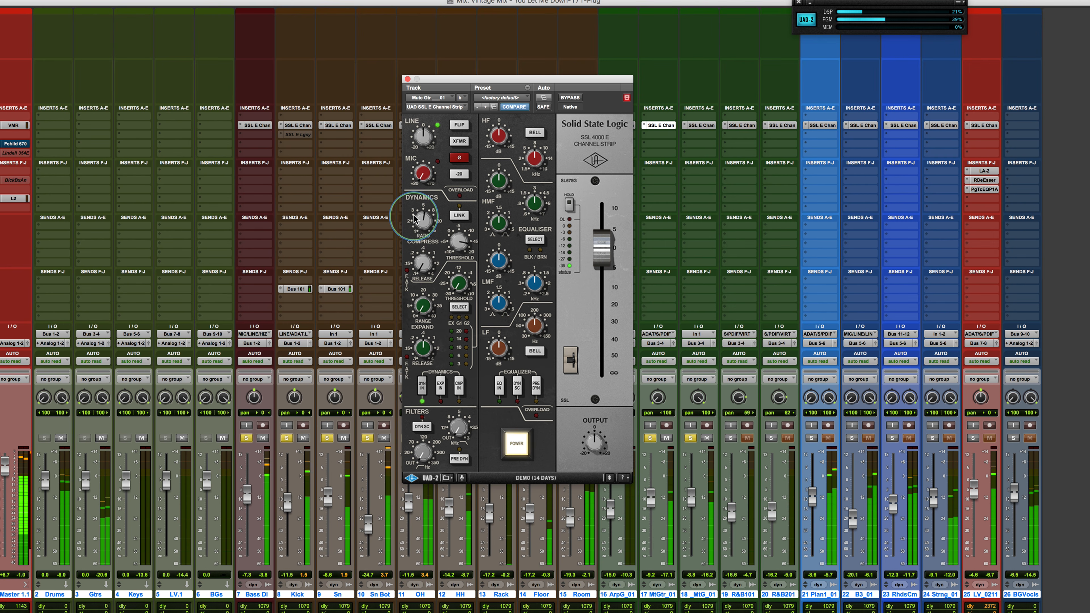
pyautogui.moveTo(447, 247); pyautogui.dragTo(449, 226)
pyautogui.click(456, 386)
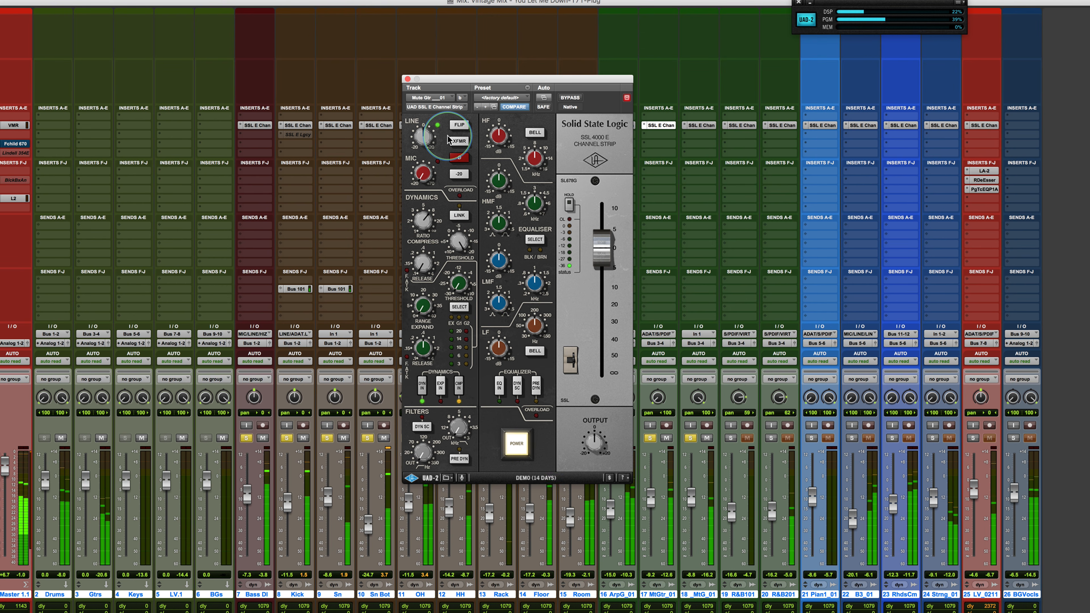
# - Raise the high-pass filter on guitar track 17 and switch its equalizer to the black type
pyautogui.moveTo(421, 462); pyautogui.dragTo(414, 434)
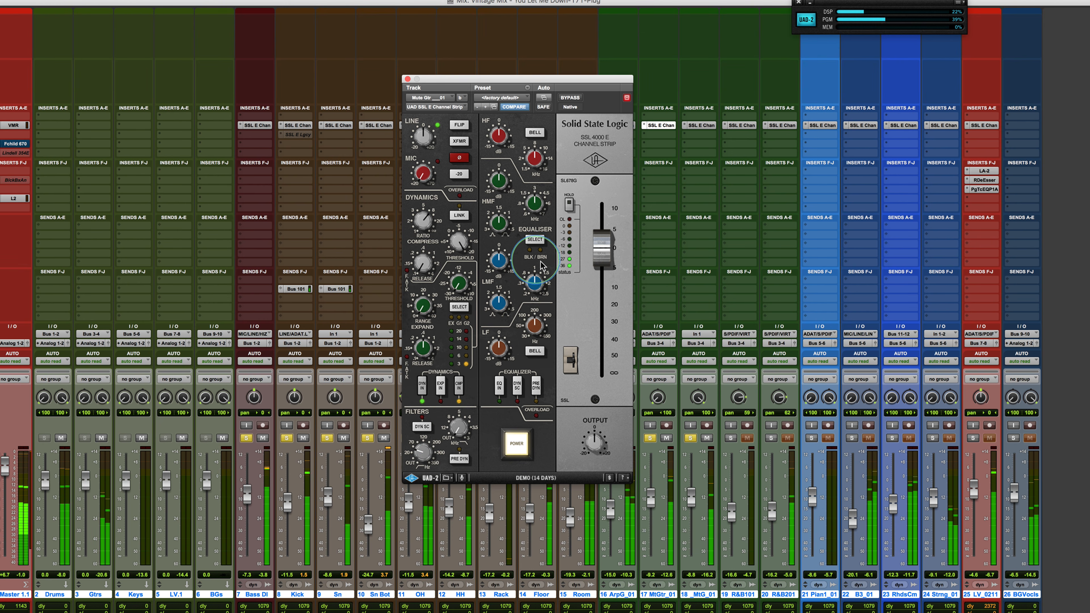
pyautogui.click(536, 242)
pyautogui.click(536, 243)
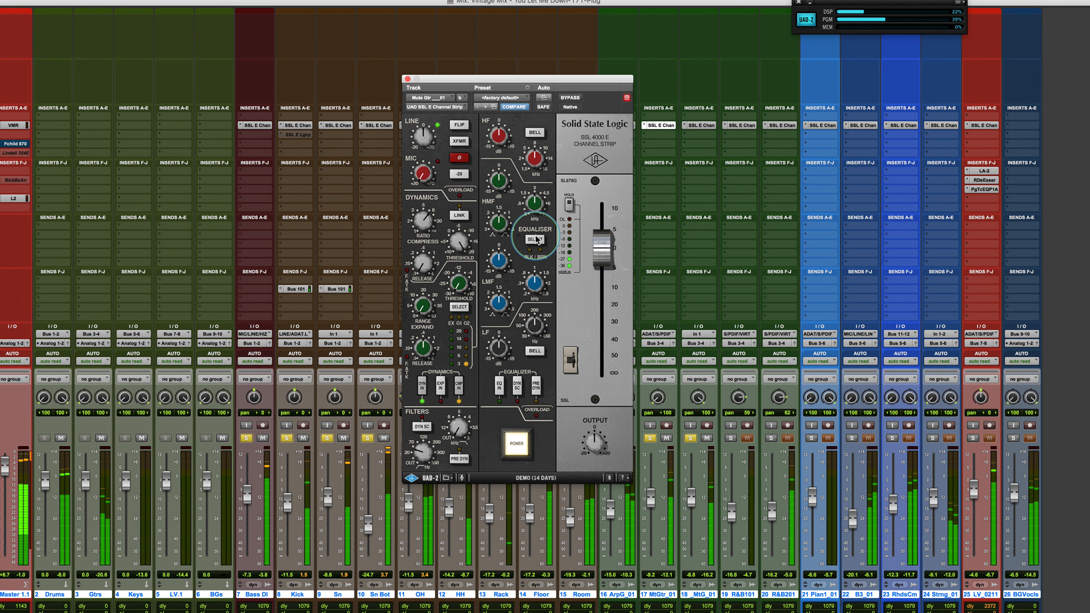
# - Select guitar tracks 17 and 18 and toggle the bypass of both channel strips to compare the sound
pyautogui.click(700, 125)
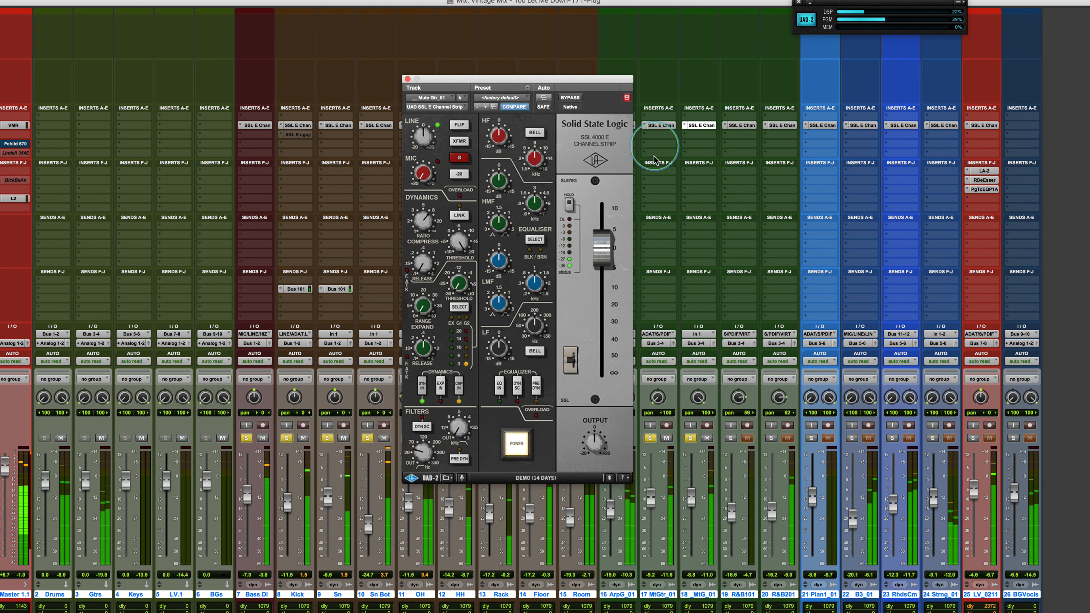
pyautogui.click(668, 596)
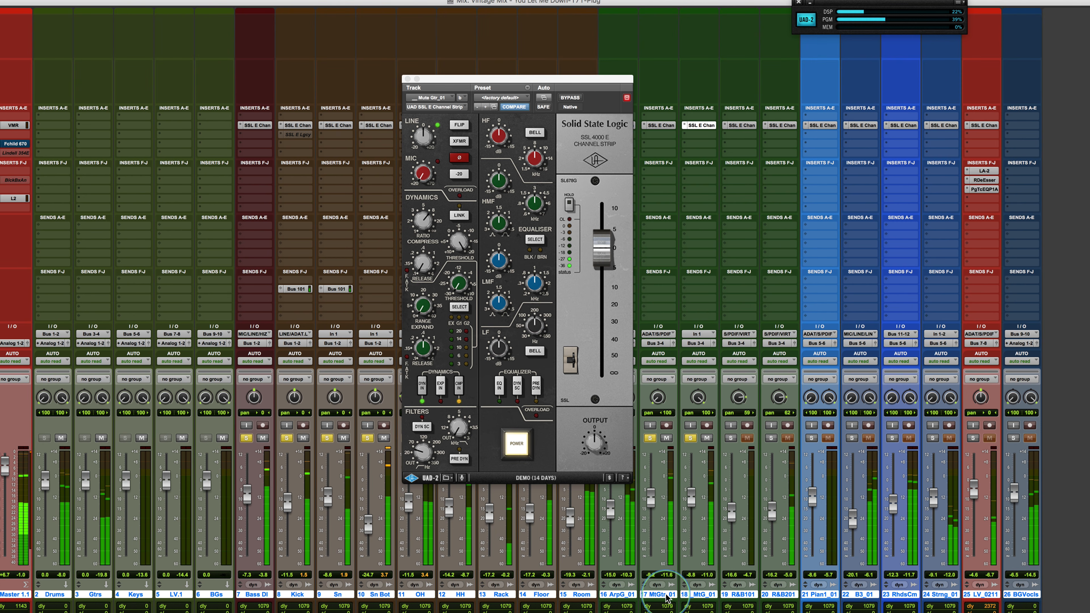
pyautogui.keyDown('shift'); pyautogui.click(703, 595); pyautogui.keyUp('shift')
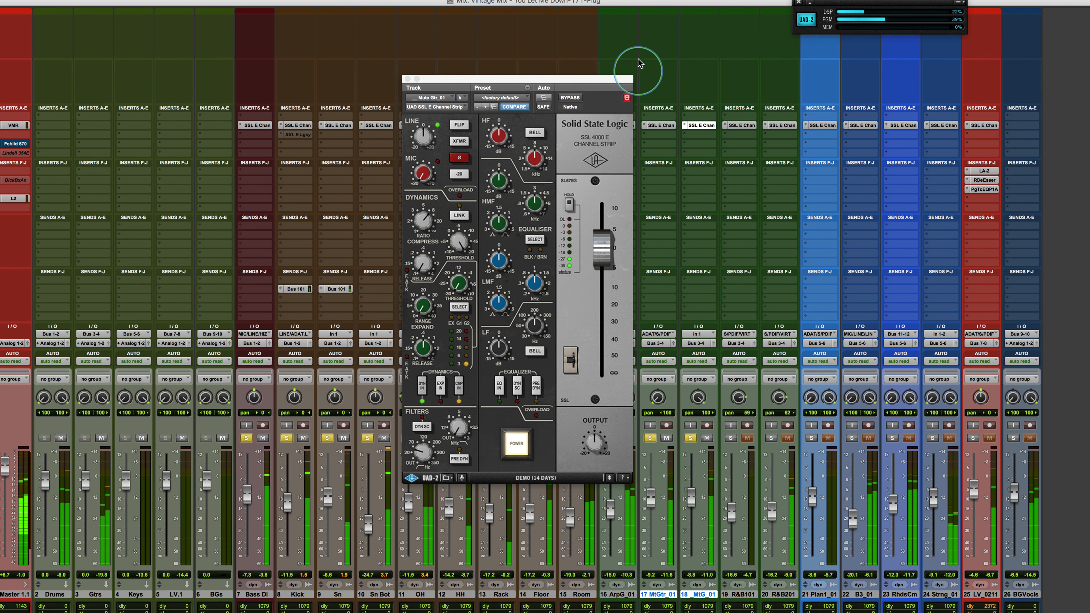
pyautogui.keyDown('alt'); pyautogui.keyDown('shift'); pyautogui.keyDown('super'); pyautogui.click(661, 124); pyautogui.keyUp('super'); pyautogui.keyUp('shift'); pyautogui.keyUp('alt')
pyautogui.keyDown('alt'); pyautogui.keyDown('shift'); pyautogui.keyDown('super'); pyautogui.click(661, 128); pyautogui.keyUp('super'); pyautogui.keyUp('shift'); pyautogui.keyUp('alt')
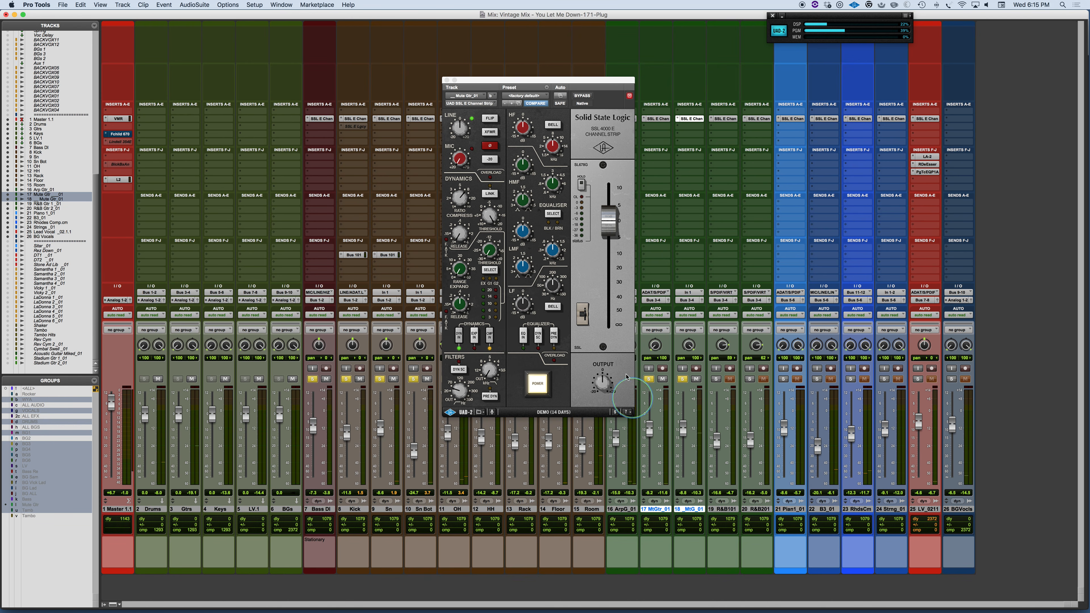
# - Move the plug-in window clear of the track inserts, show guitar track 17's channel strip and start playback
pyautogui.moveTo(560, 81); pyautogui.dragTo(534, 117)
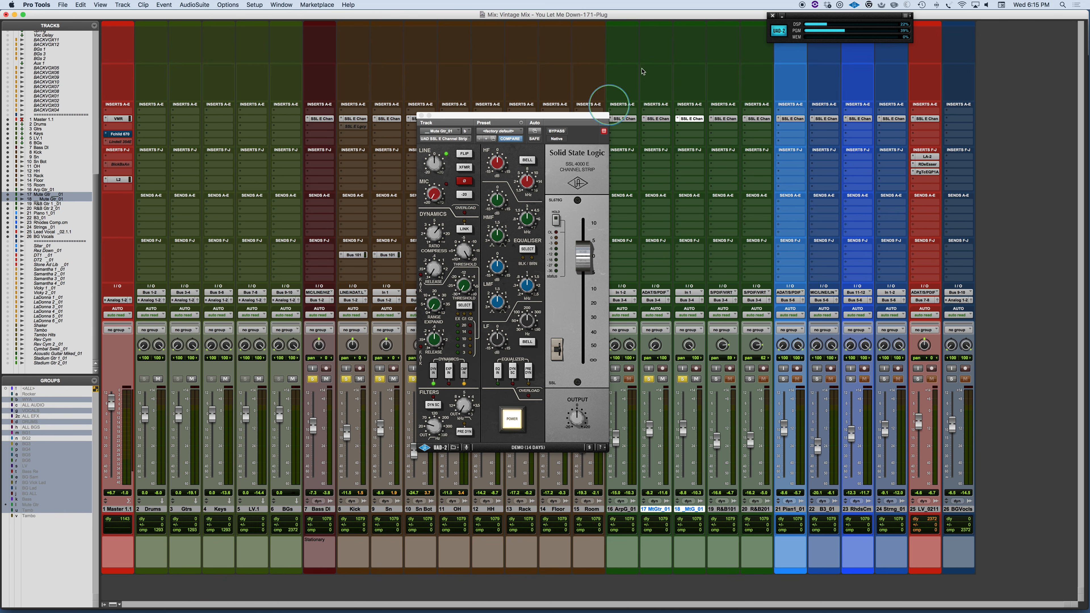
pyautogui.click(658, 119)
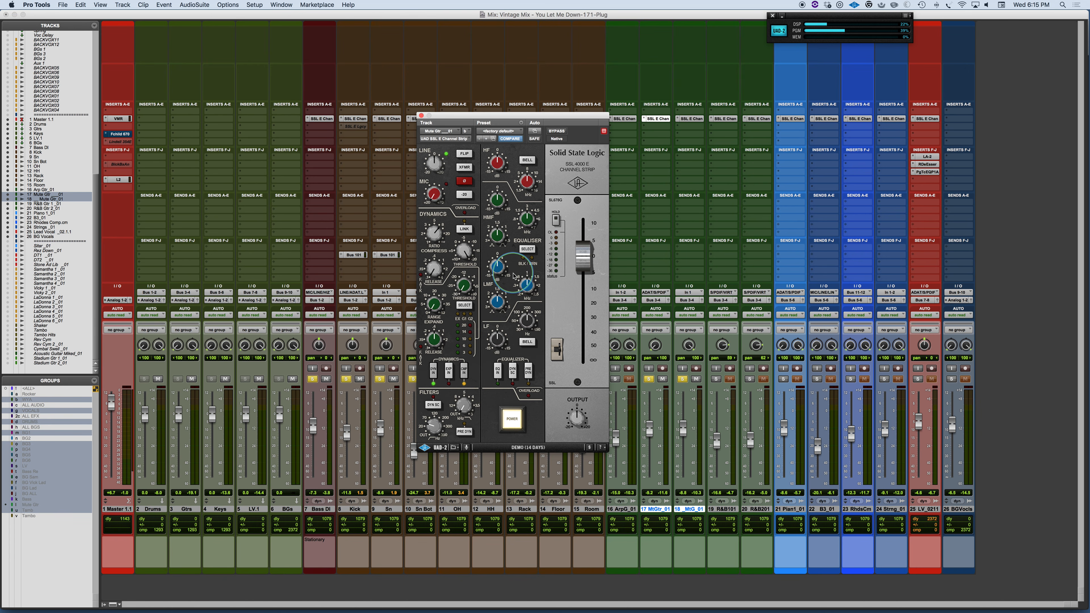
pyautogui.press('space')
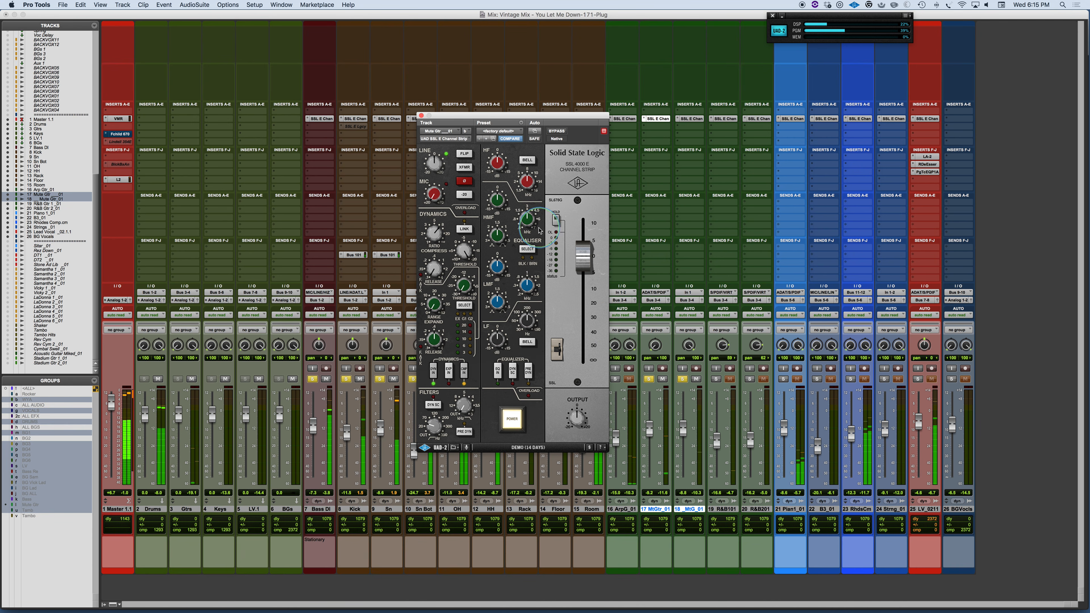
# - Play the song from Verse 1 in the Edit window, skip further into the verse and return to the Mix window
pyautogui.press('super+equal')
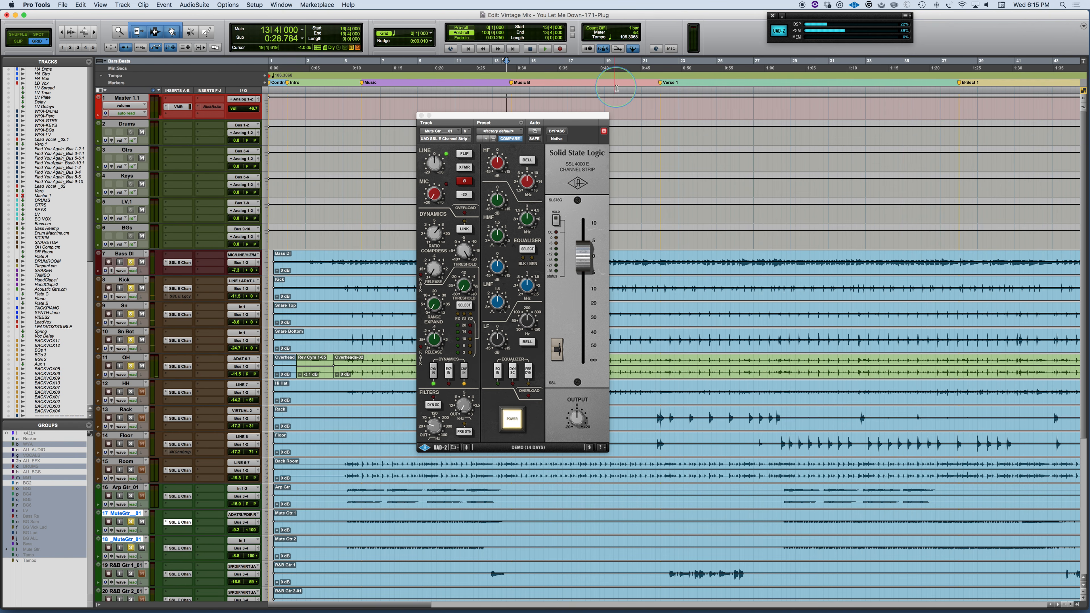
pyautogui.click(664, 88)
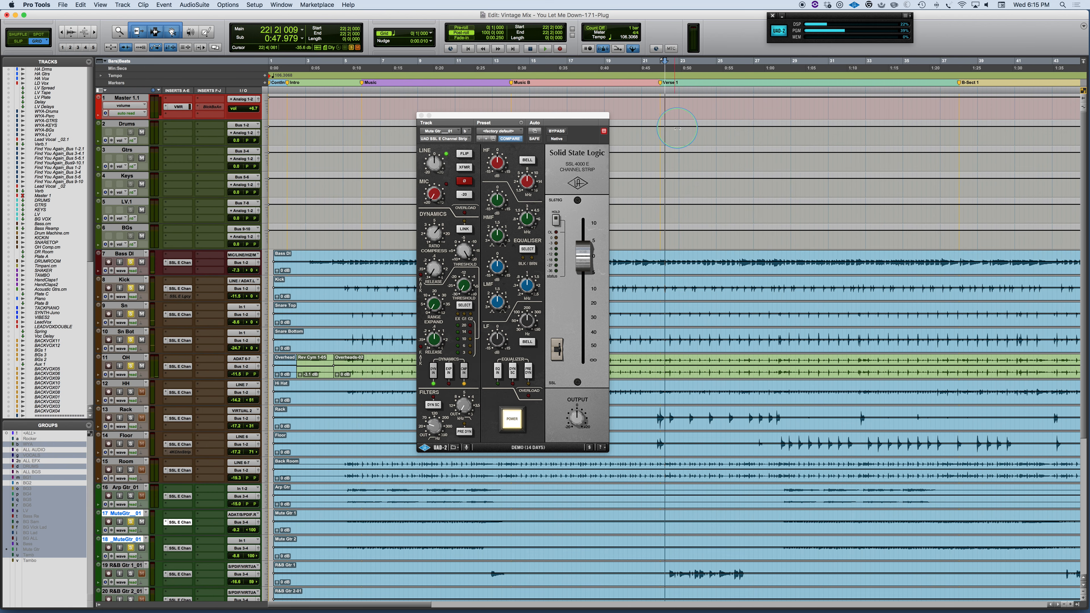
pyautogui.press('space')
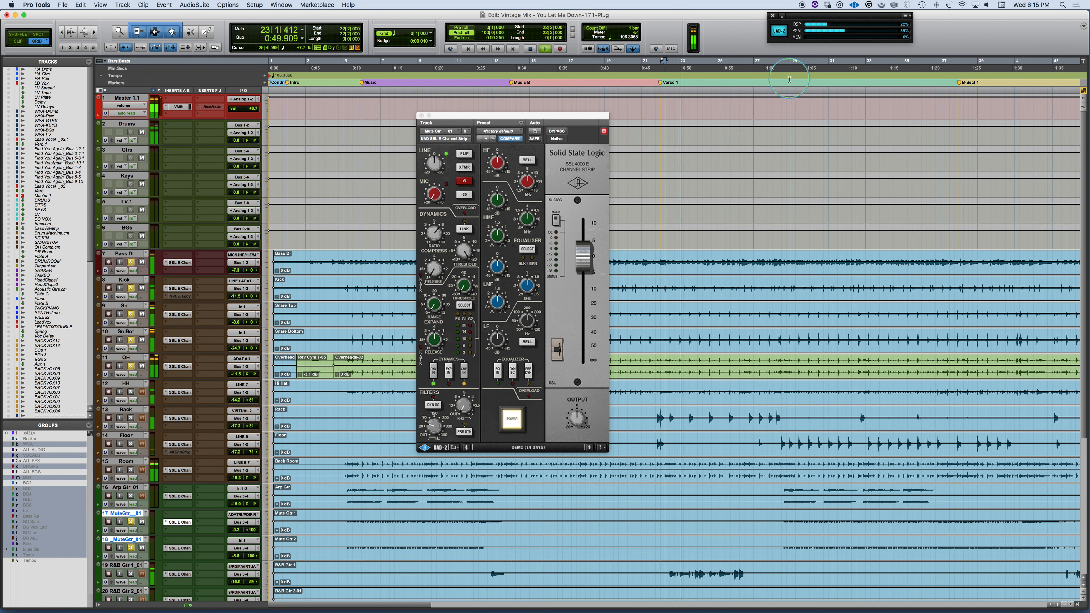
pyautogui.click(808, 68)
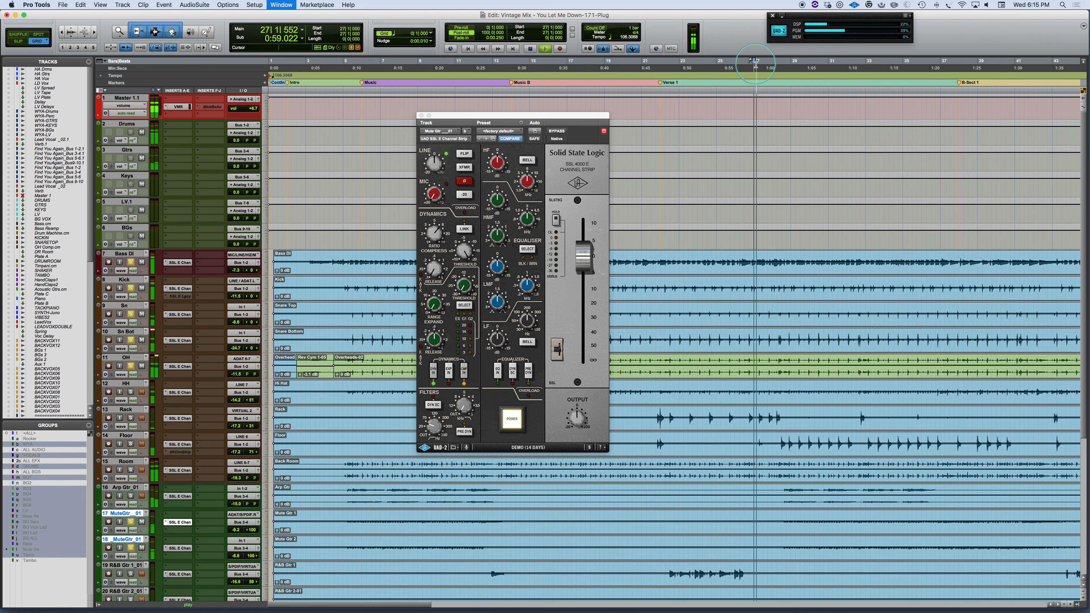
pyautogui.press('super+equal')
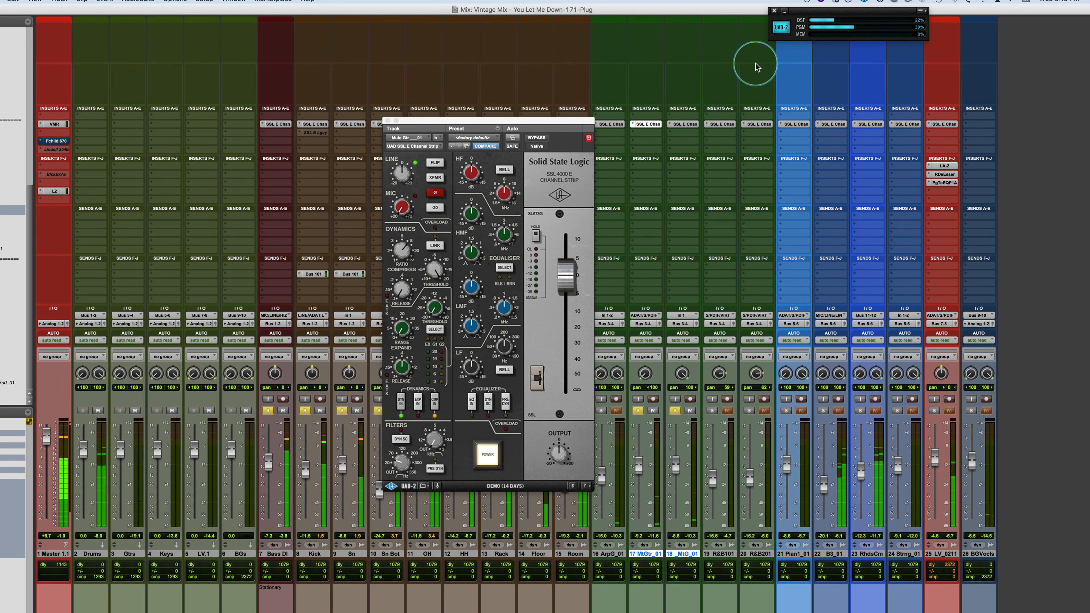
pyautogui.press('super+equal')
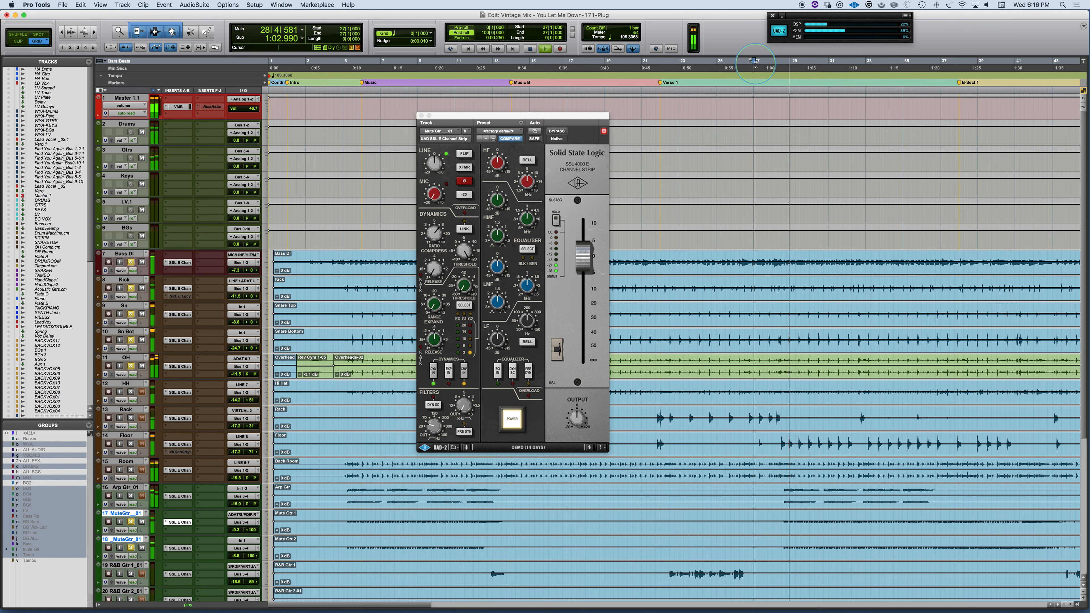
pyautogui.moveTo(757, 66); pyautogui.dragTo(780, 67)
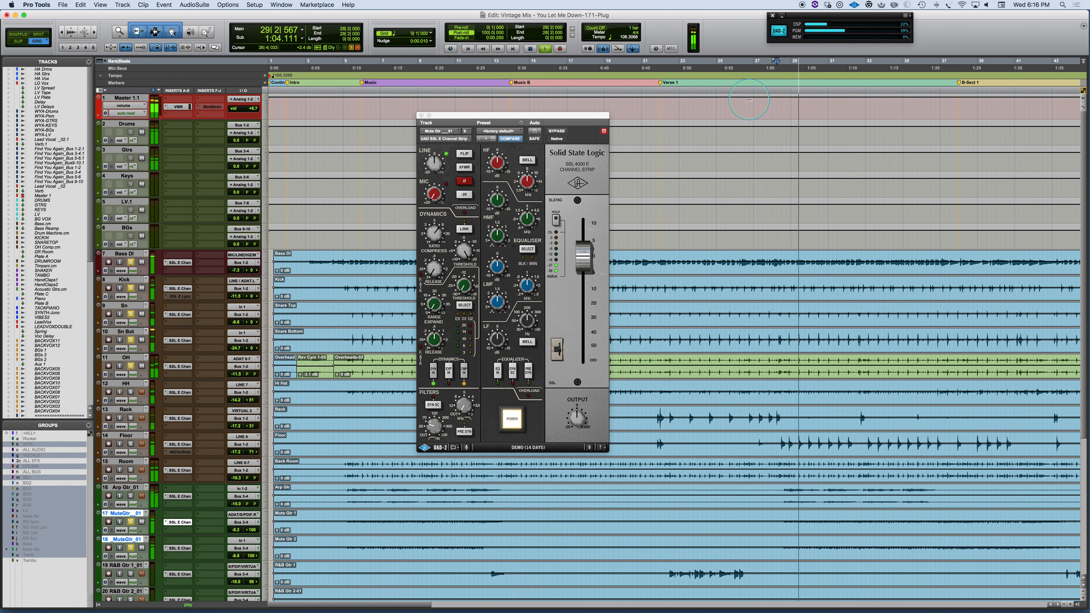
pyautogui.press('super+equal')
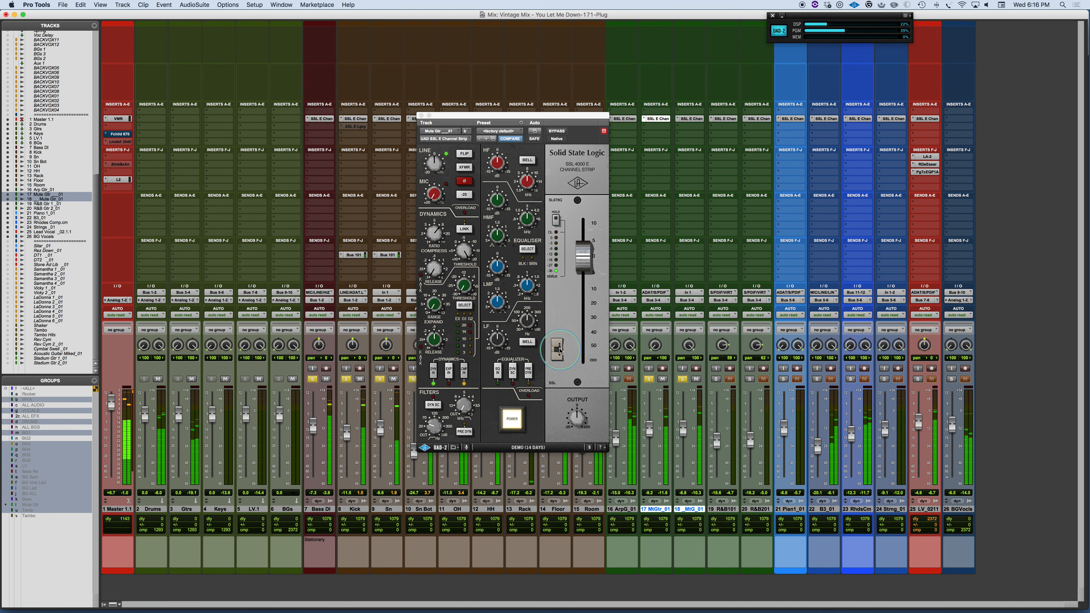
# - Engage the equalizer on guitar track 17 and open track 18's channel strip in a second window beside it
pyautogui.click(499, 372)
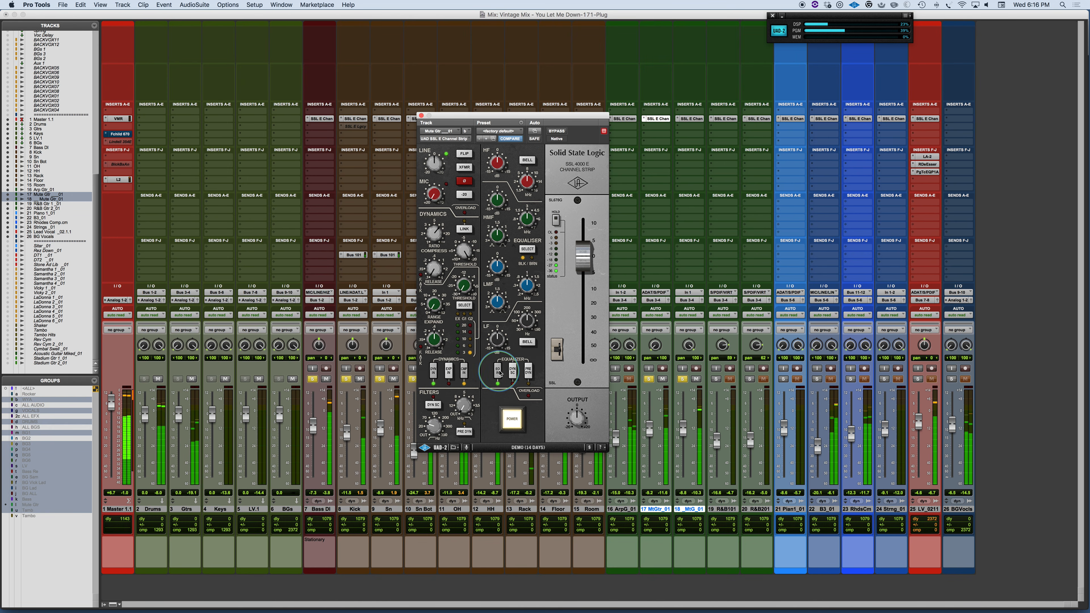
pyautogui.click(688, 119)
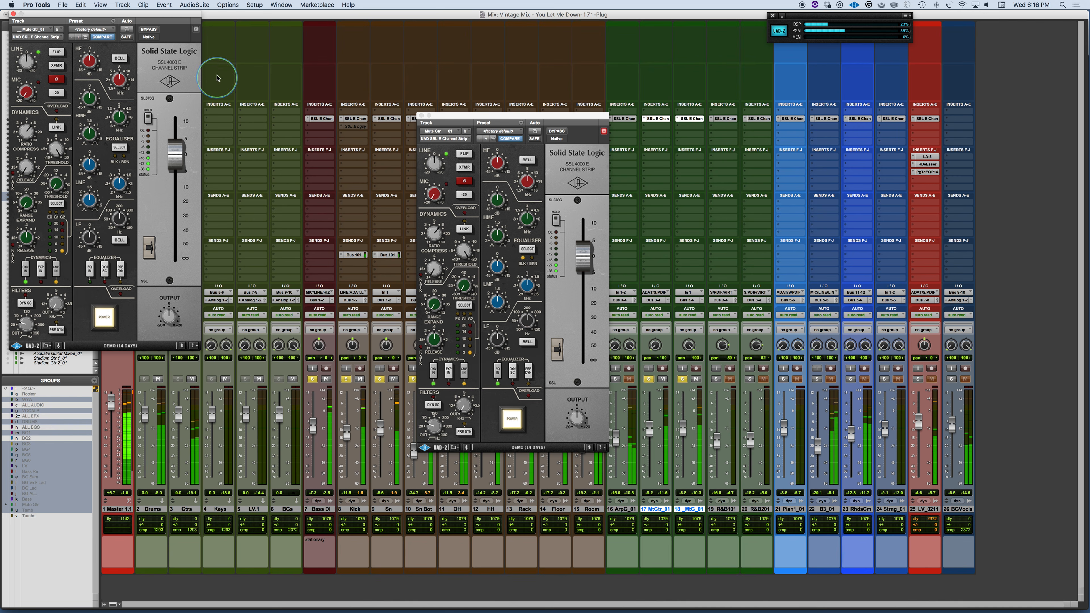
pyautogui.moveTo(176, 17); pyautogui.dragTo(841, 106)
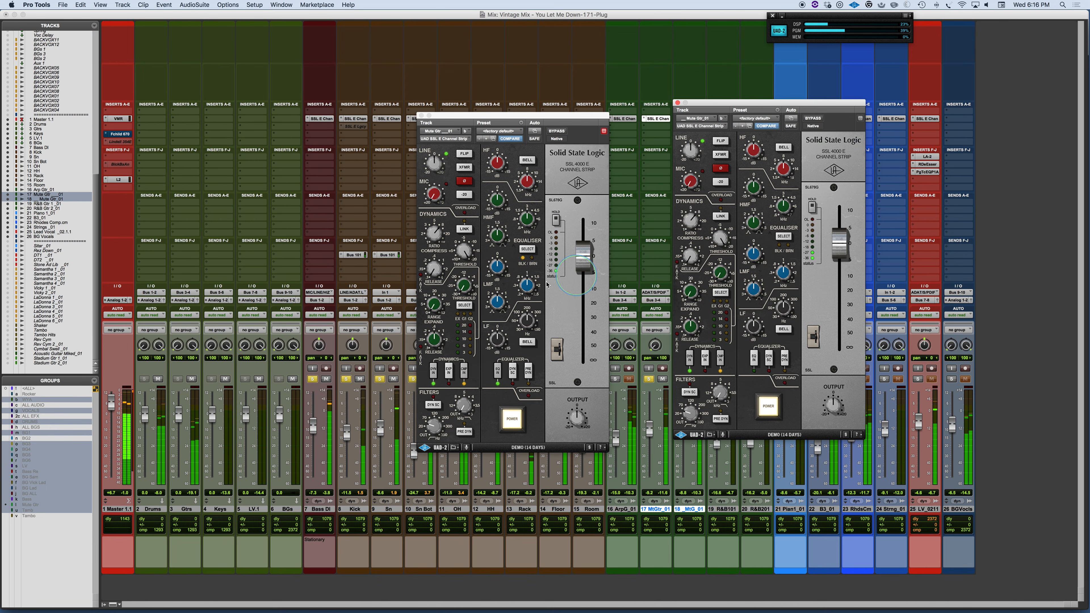
# - Adjust the midrange equalizer bands on guitar track 17 and lower the channel strip's fader slightly
pyautogui.moveTo(523, 286); pyautogui.dragTo(494, 244)
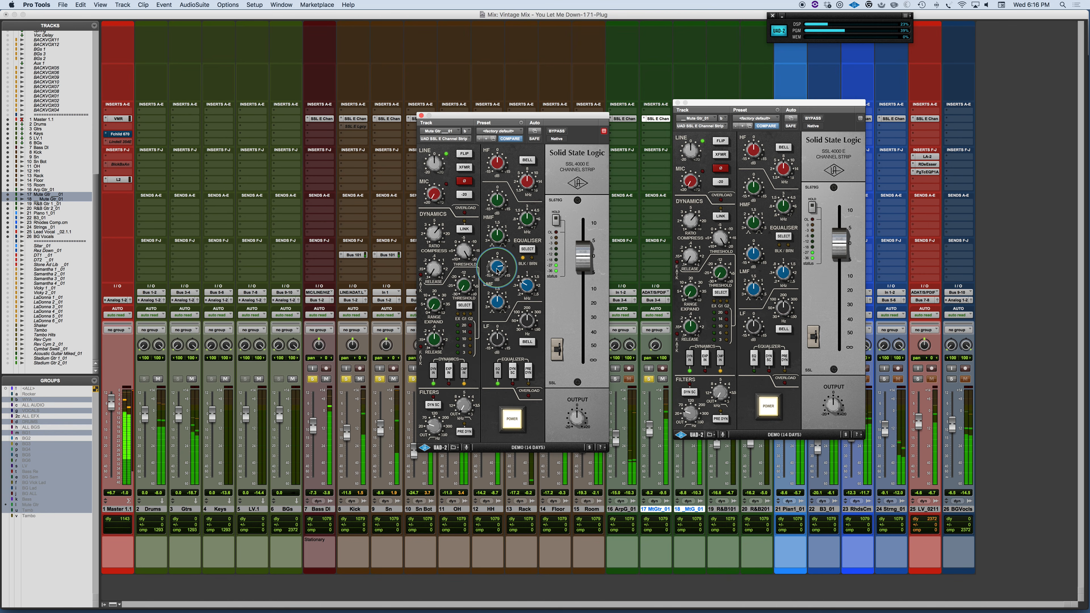
pyautogui.moveTo(494, 303); pyautogui.dragTo(489, 323)
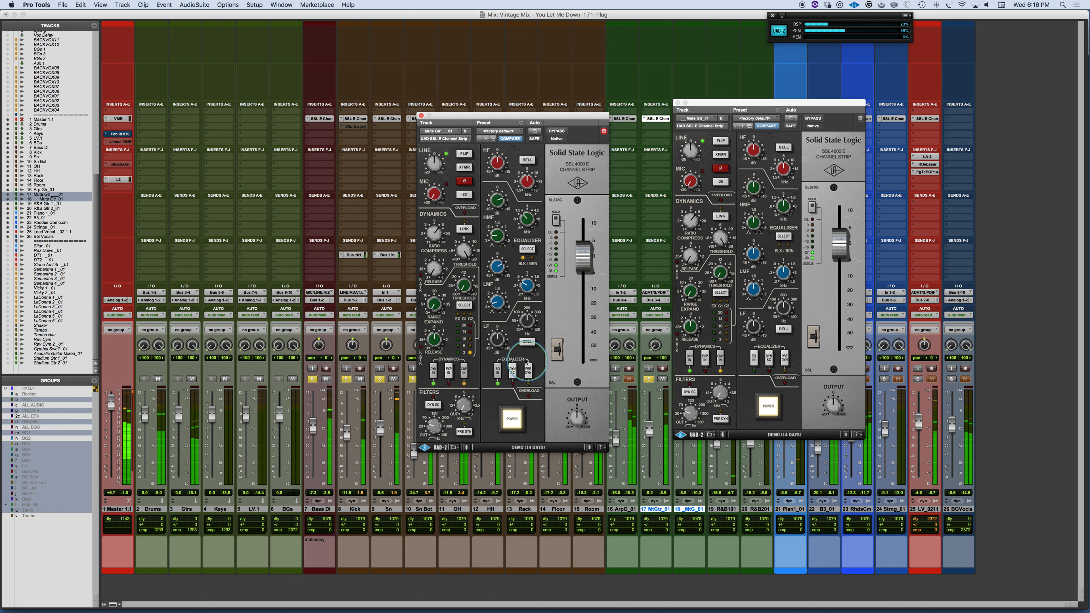
pyautogui.moveTo(584, 254); pyautogui.dragTo(583, 268)
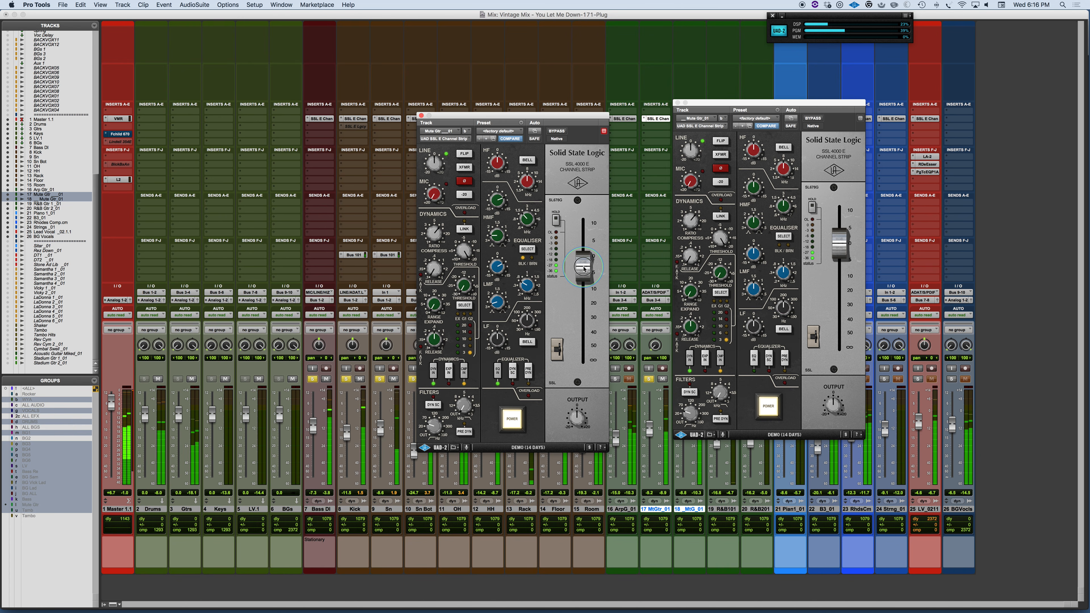
# - Compare guitar track 17 with its channel strip off and on, moving track 18's plug-in window clear of the inserts
pyautogui.click(517, 422)
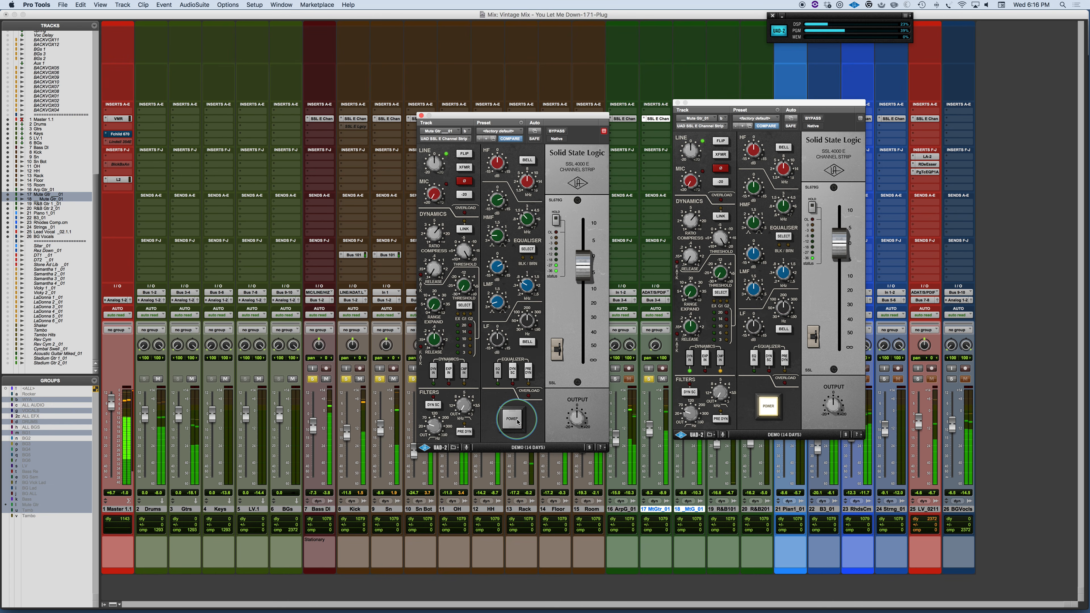
pyautogui.click(516, 419)
pyautogui.moveTo(725, 103); pyautogui.dragTo(806, 109)
pyautogui.click(660, 119)
pyautogui.click(659, 119)
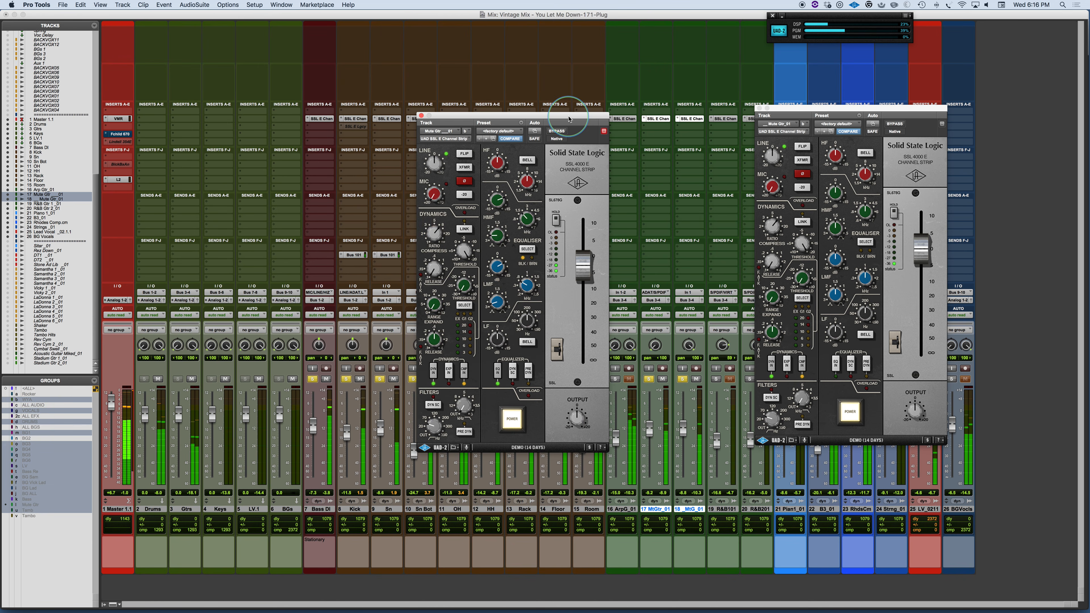
# - Copy the channel strip settings from guitar track 17 and paste them into guitar track 18's channel strip
pyautogui.click(824, 109)
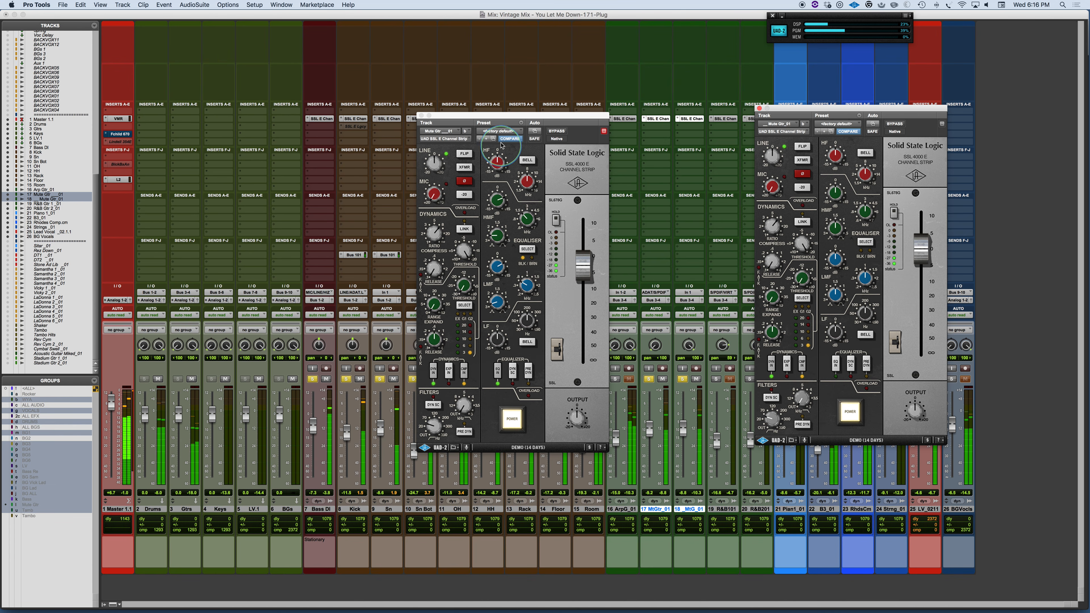
pyautogui.click(499, 118)
pyautogui.click(521, 123)
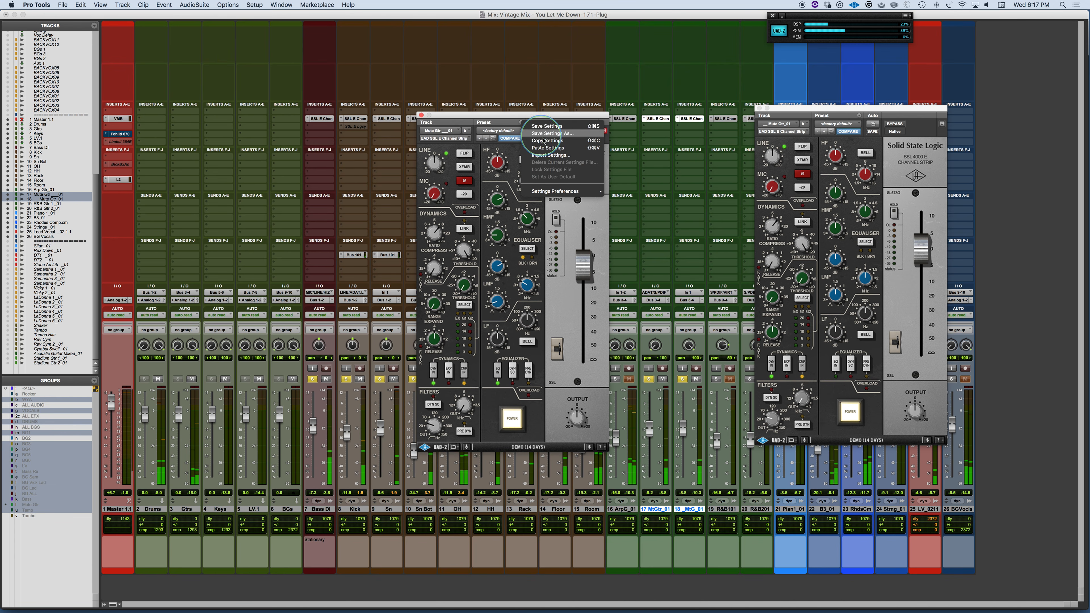
pyautogui.click(839, 111)
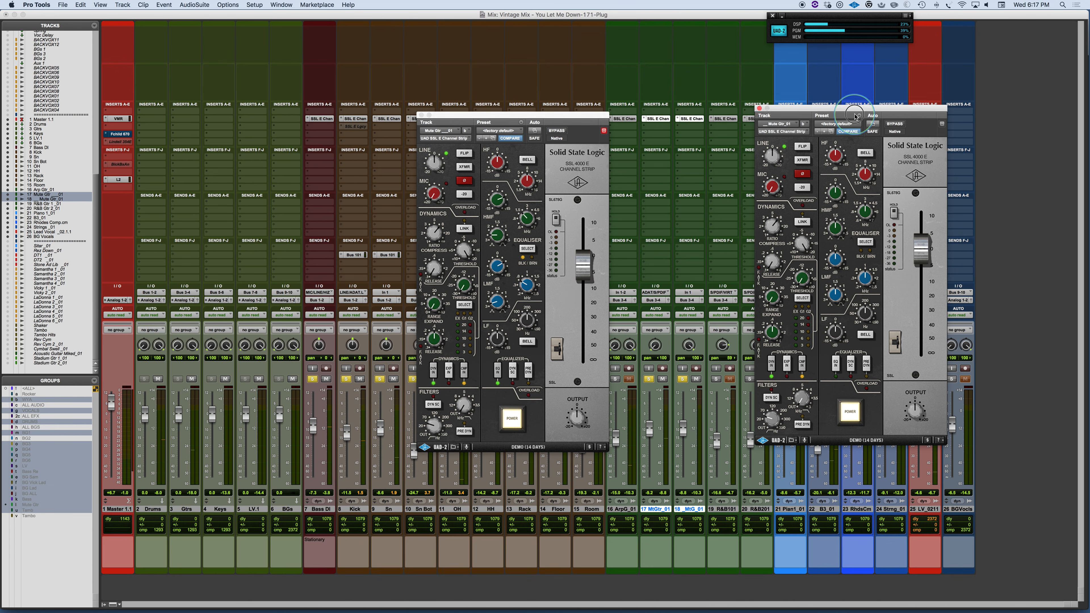
pyautogui.click(859, 115)
pyautogui.click(874, 141)
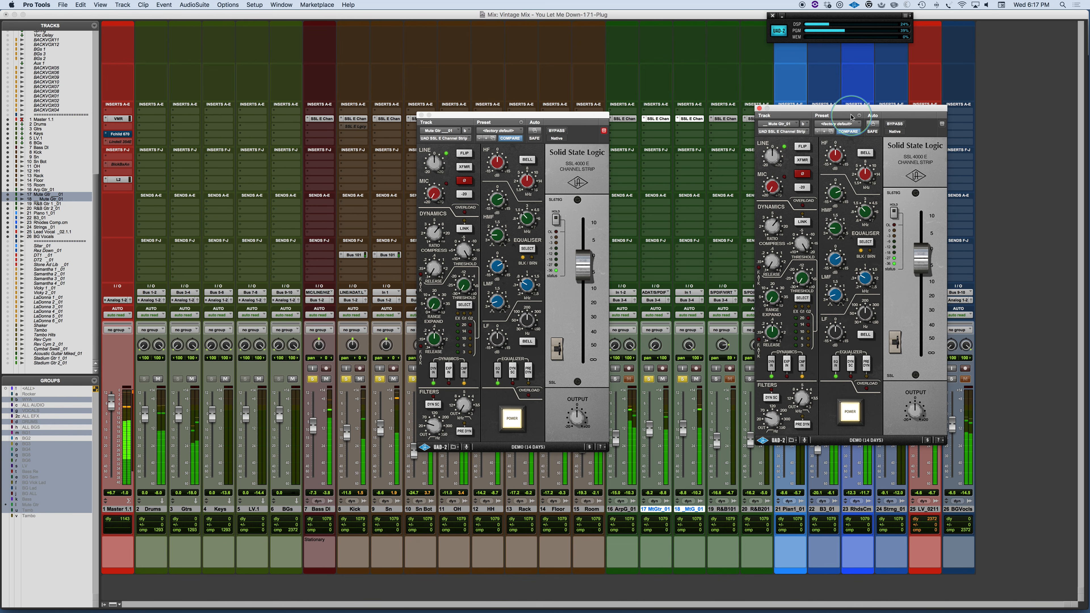
# - Move track 18's plug-in window below the inserts and compare the guitars with their channel strips bypassed and active
pyautogui.moveTo(849, 110); pyautogui.dragTo(841, 138)
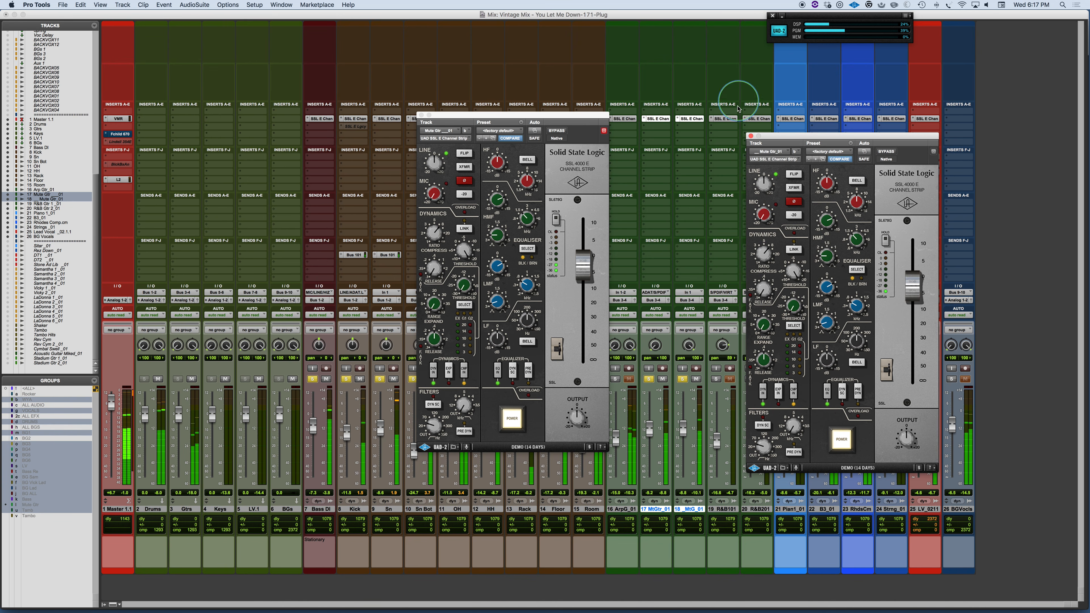
pyautogui.keyDown('super'); pyautogui.click(663, 120); pyautogui.keyUp('super')
pyautogui.keyDown('super'); pyautogui.click(664, 120); pyautogui.keyUp('super')
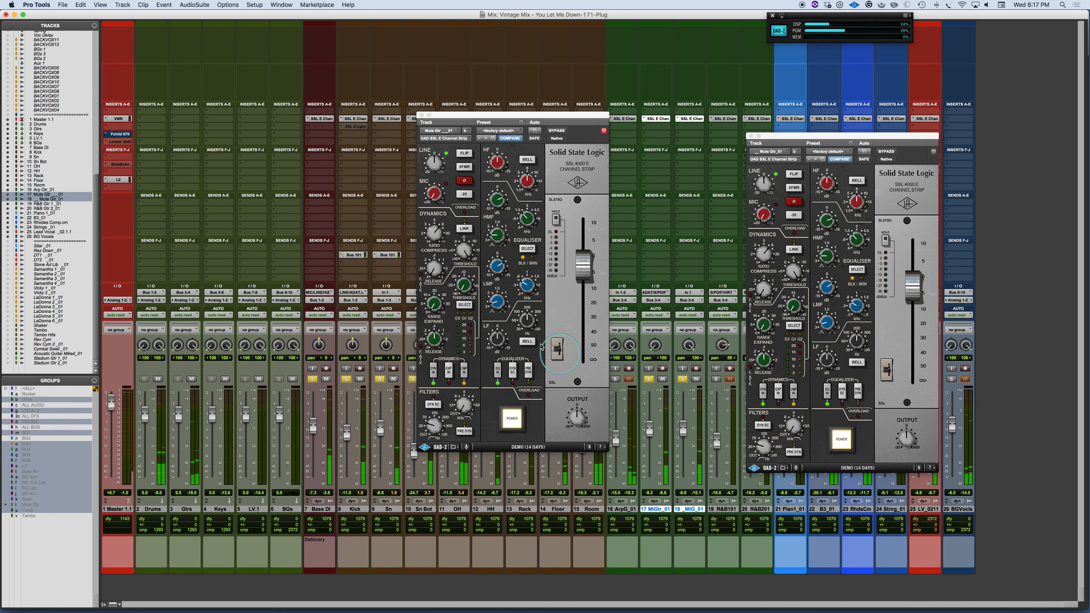
# - Toggle the equalizer's pre-dynamics setting on the channel strips of guitar tracks 17 and 18 during playback to compare the routing
pyautogui.click(529, 373)
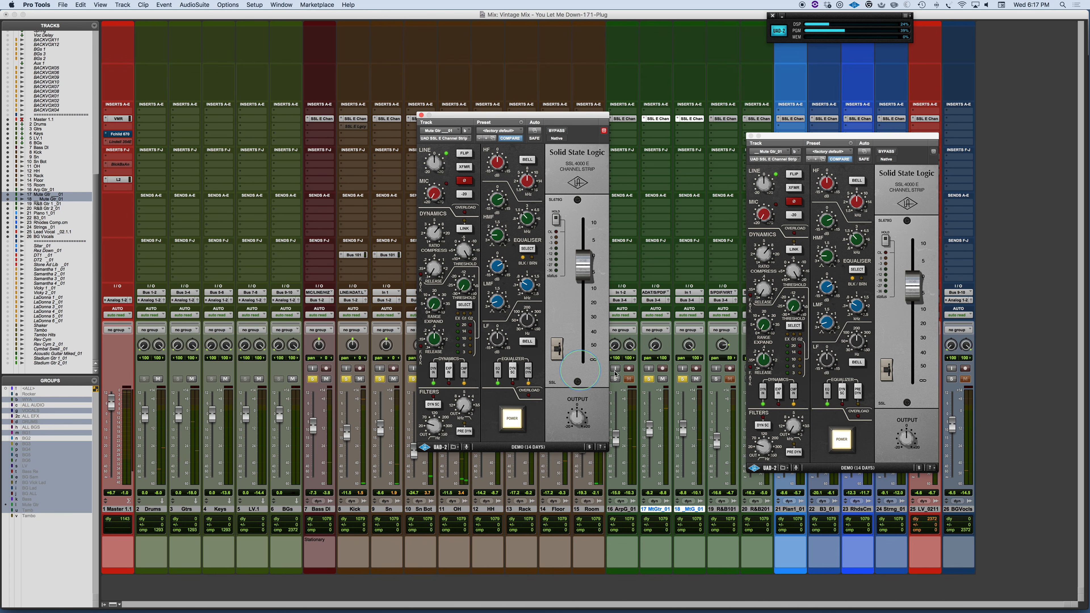
pyautogui.click(858, 390)
pyautogui.press('space')
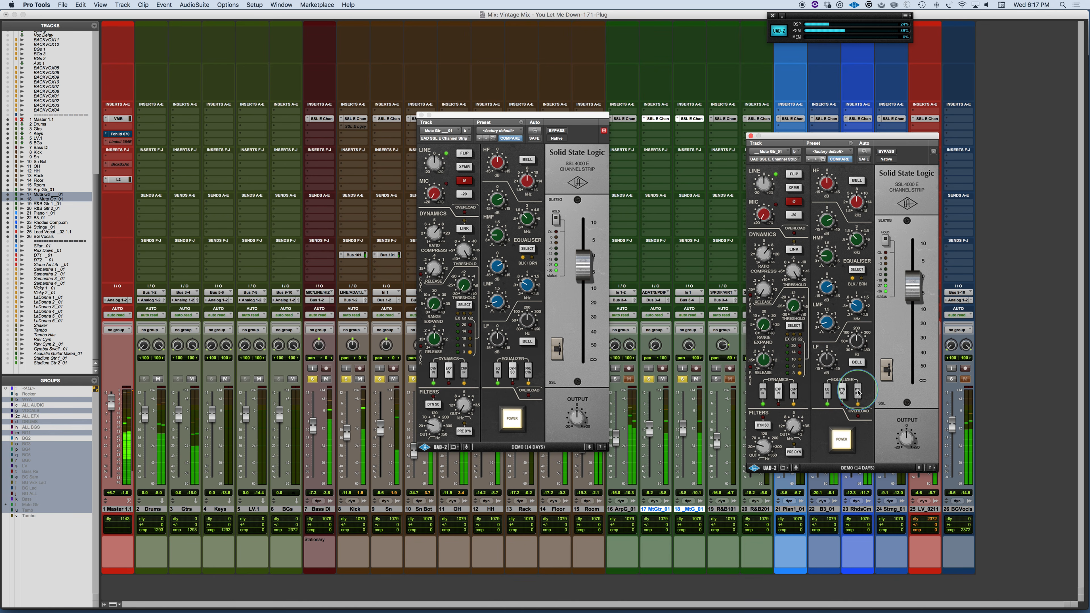
pyautogui.click(529, 375)
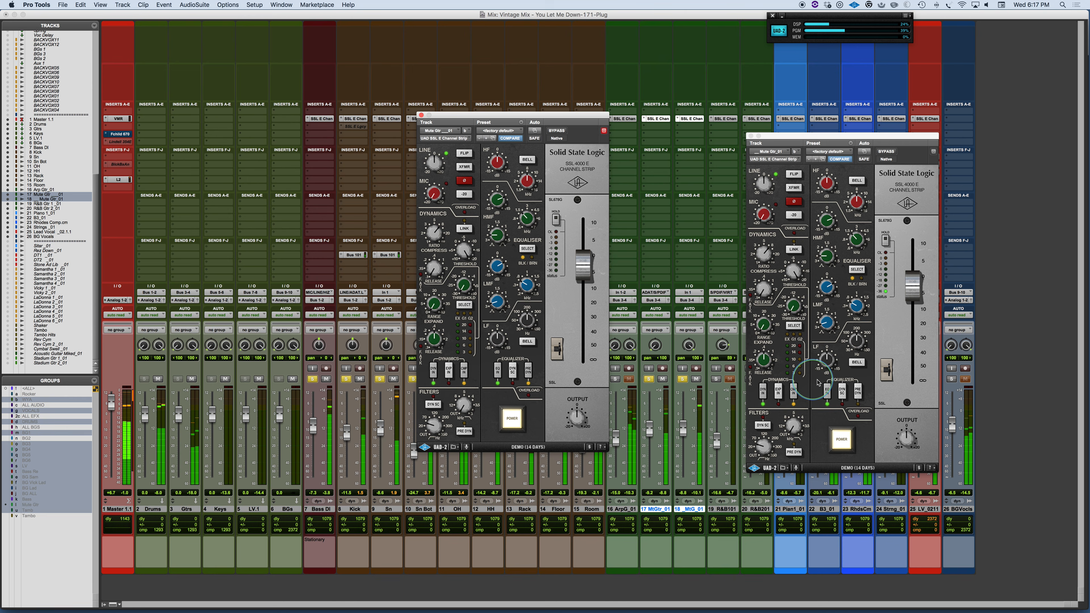
pyautogui.click(860, 391)
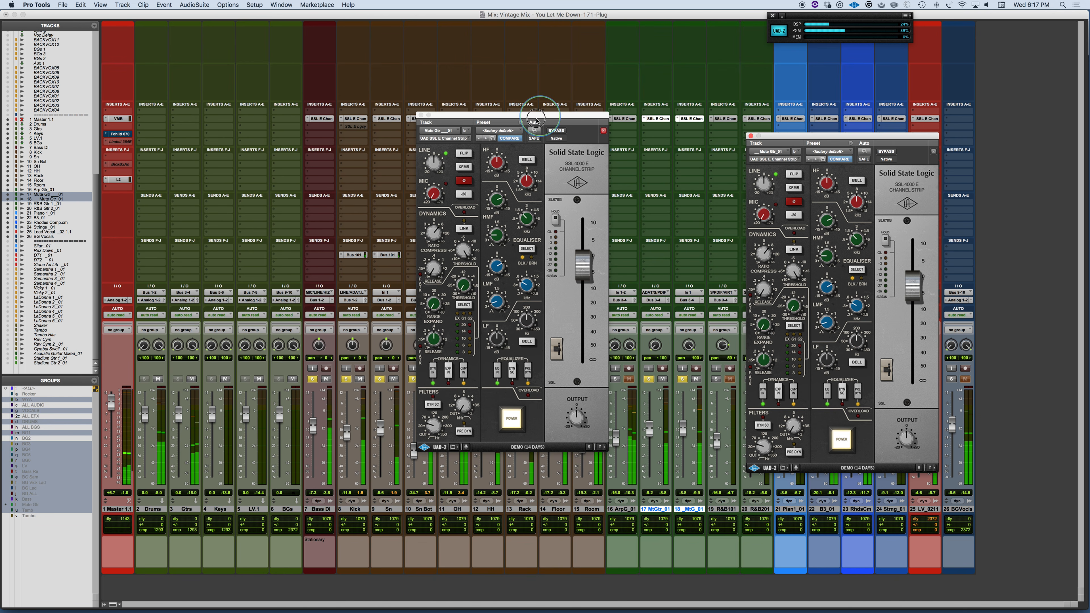
# - Arrange the two guitar channel strip windows side by side, clear of the guitar tracks in the mixer
pyautogui.moveTo(542, 121); pyautogui.dragTo(299, 146)
pyautogui.click(751, 144)
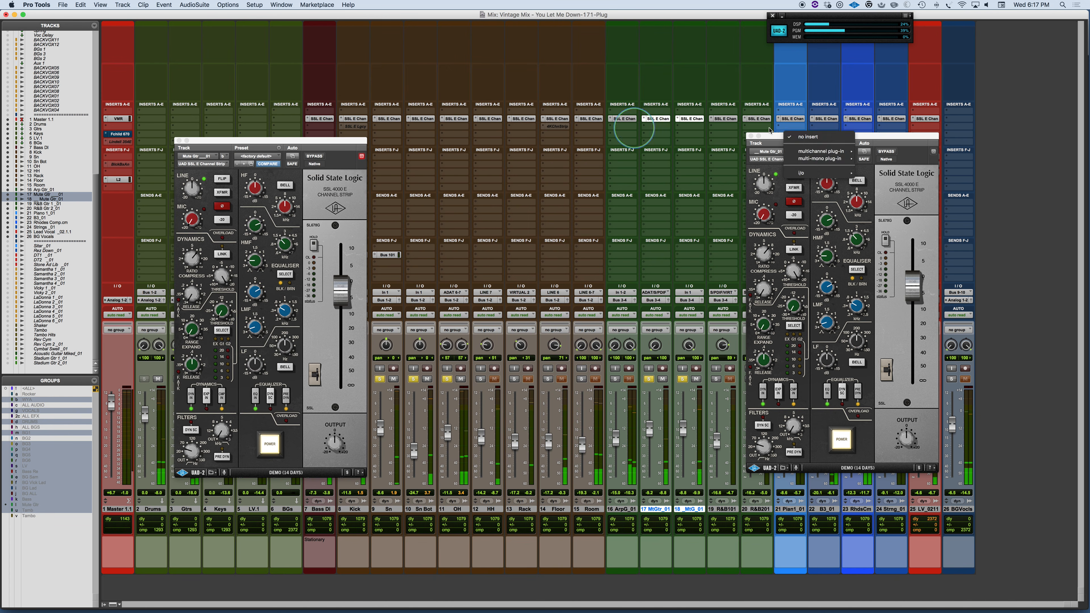
pyautogui.moveTo(833, 138); pyautogui.dragTo(467, 137)
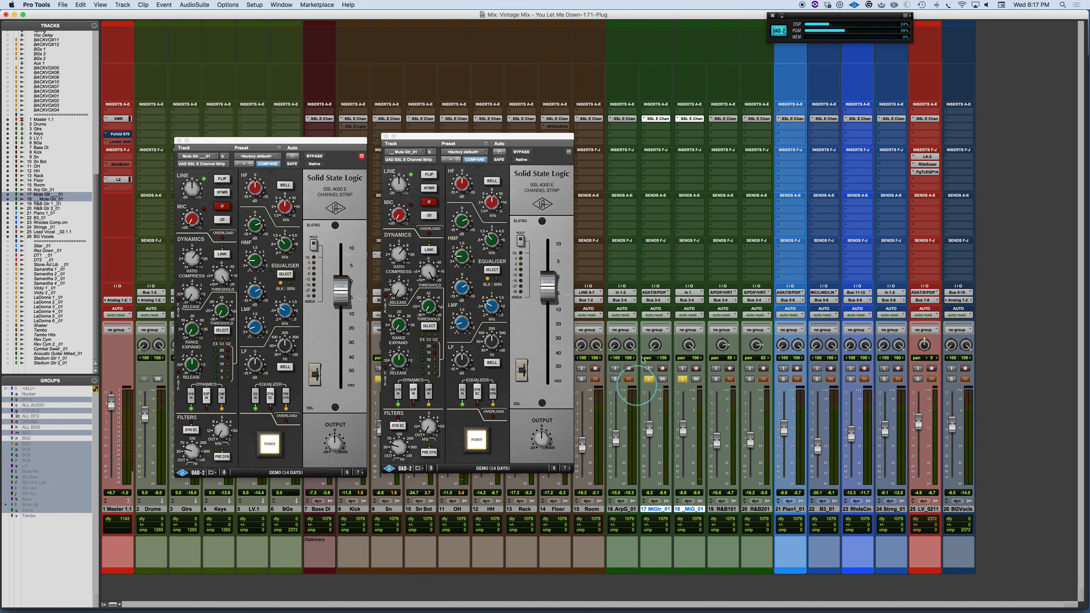
# - Clear the guitar solos and replace the guitar plug-in windows with the channel strip of the Rhodes track, placed nearer the middle of the mixer
pyautogui.keyDown('alt'); pyautogui.click(682, 379); pyautogui.keyUp('alt')
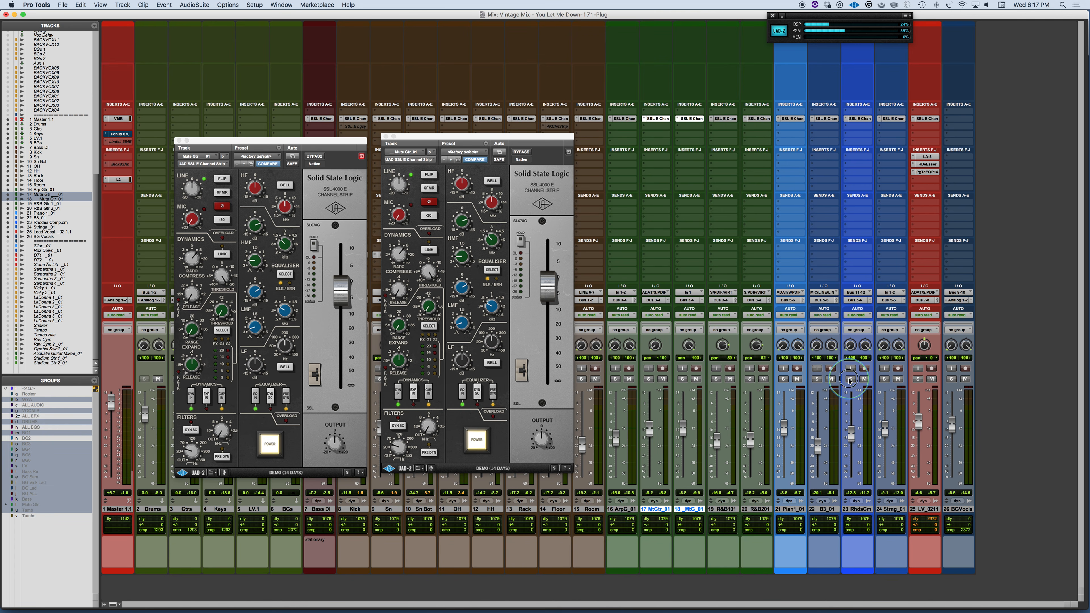
pyautogui.click(860, 119)
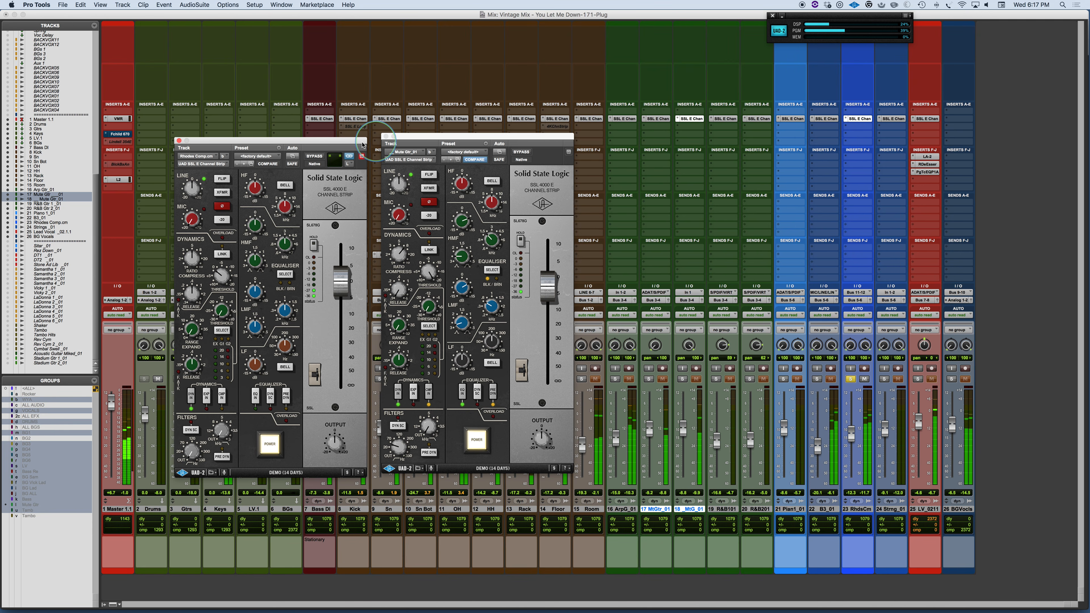
pyautogui.click(385, 136)
pyautogui.moveTo(351, 143); pyautogui.dragTo(657, 133)
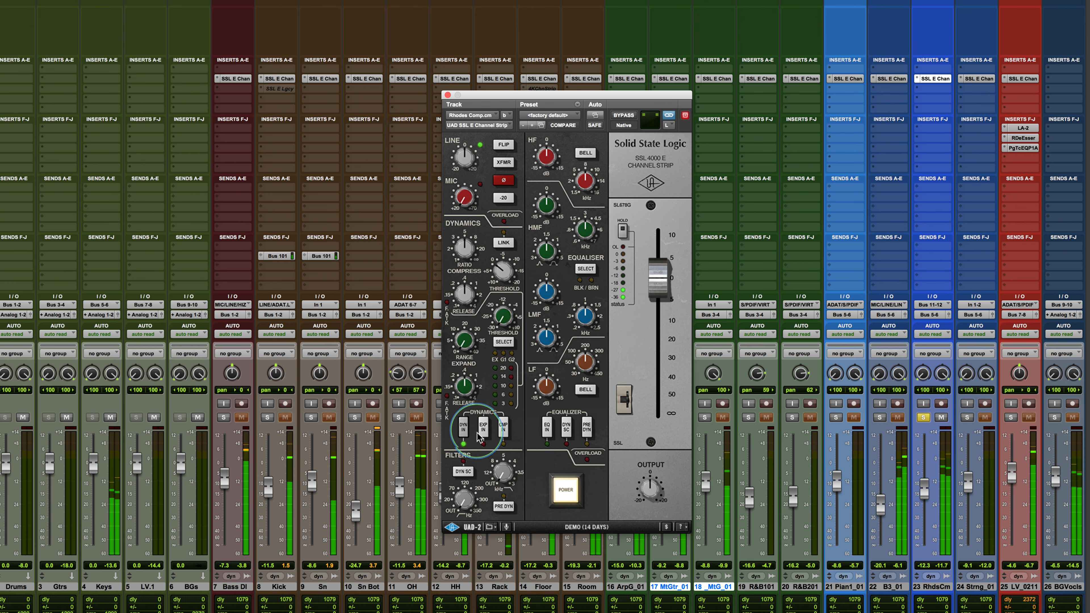
# - Engage the compressor on the Rhodes channel strip, compare the strip bypassed and active, and unsolo the track
pyautogui.click(504, 430)
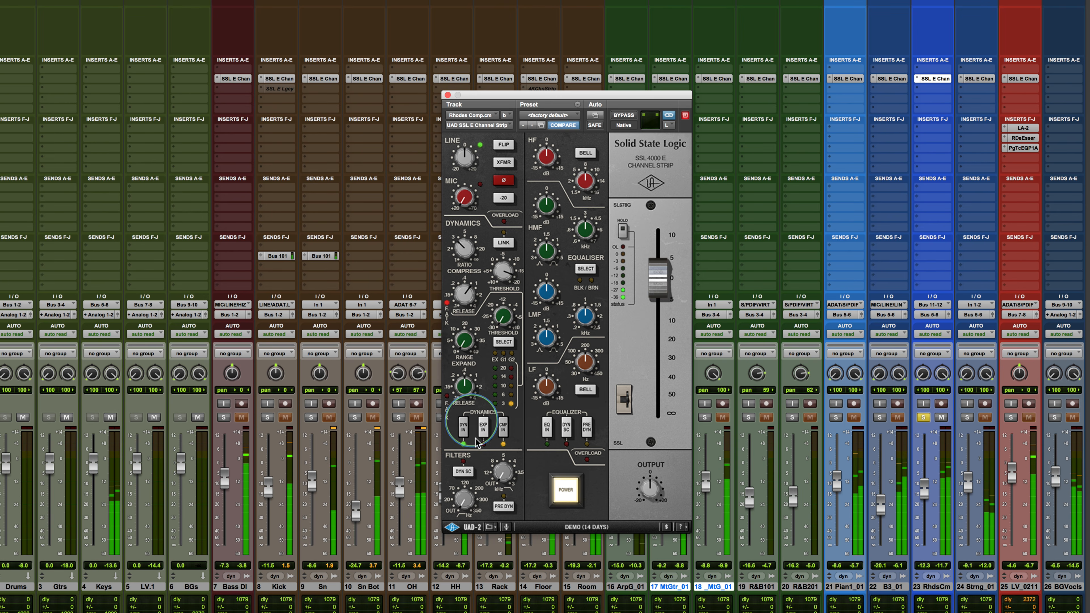
pyautogui.click(504, 428)
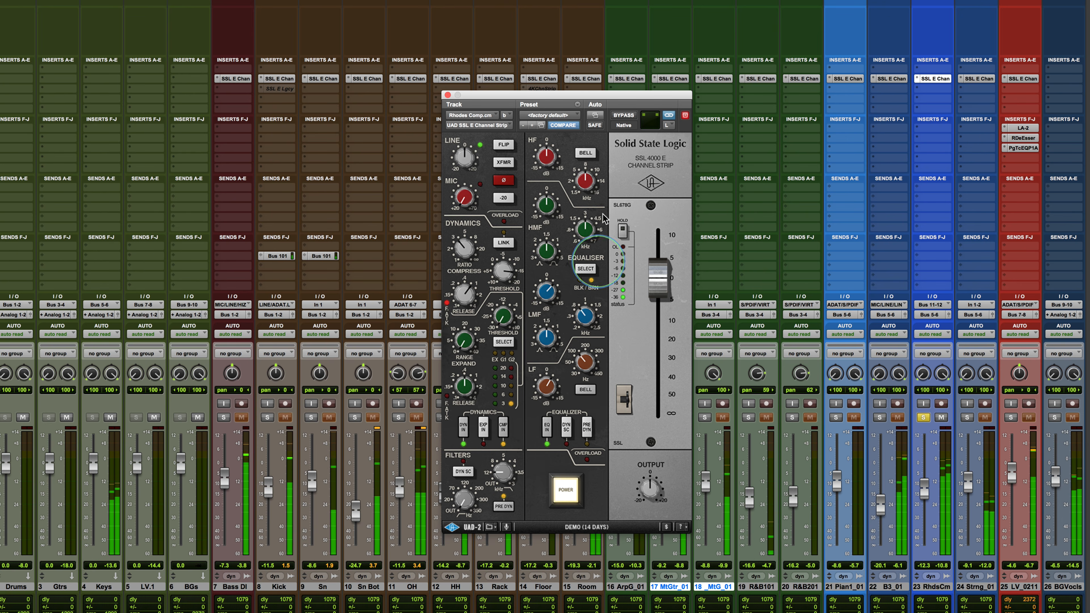
pyautogui.click(625, 116)
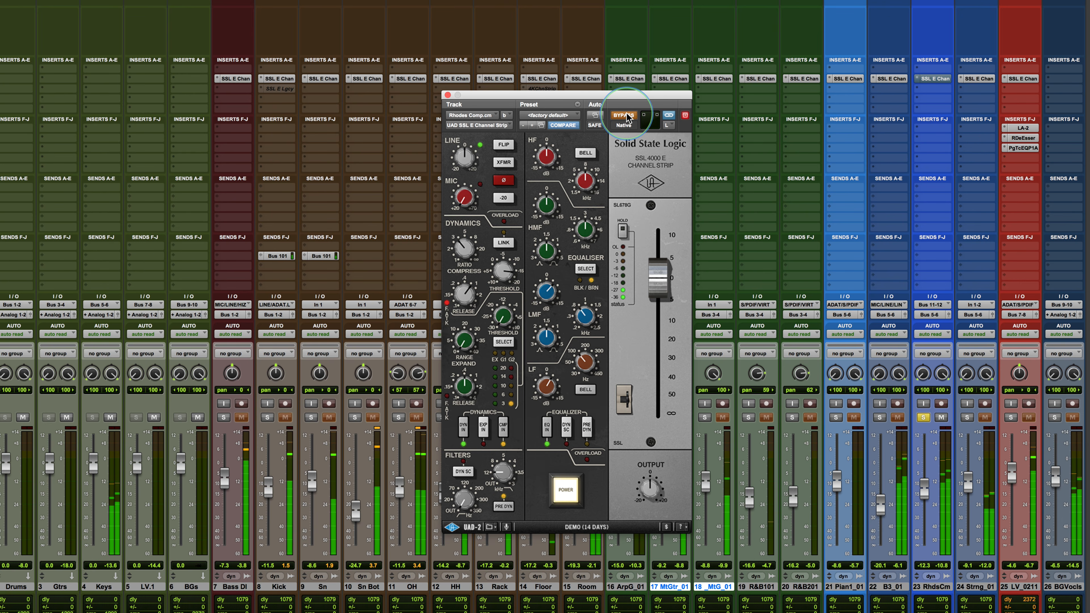
pyautogui.click(624, 116)
pyautogui.click(923, 417)
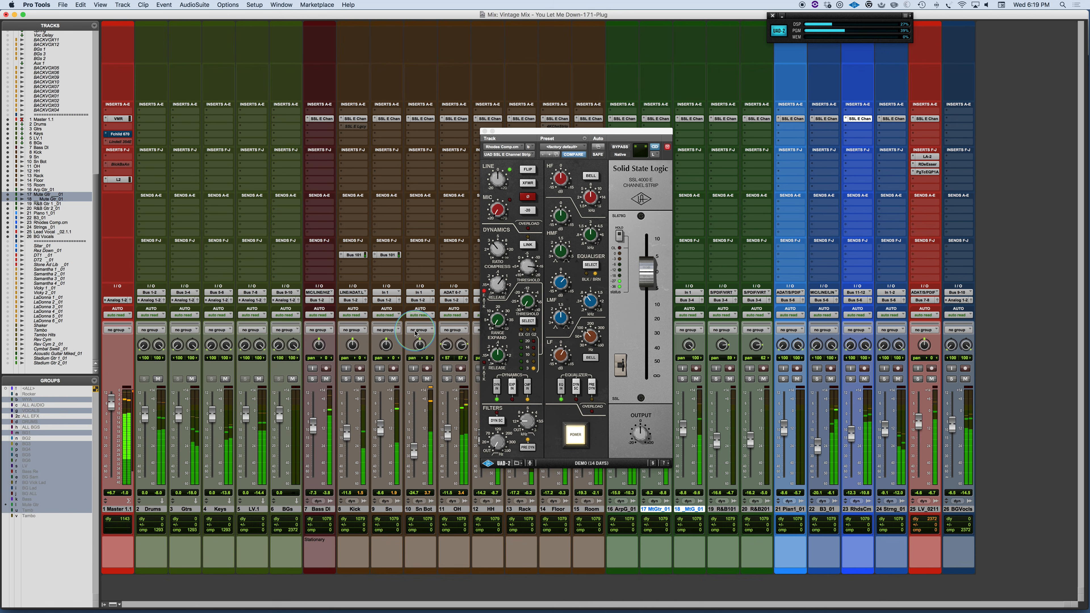
# - Adjust the Master 1.1 fader level and save the session
pyautogui.moveTo(111, 403); pyautogui.dragTo(111, 420)
pyautogui.press('super+s')
pyautogui.moveTo(111, 415); pyautogui.dragTo(111, 417)
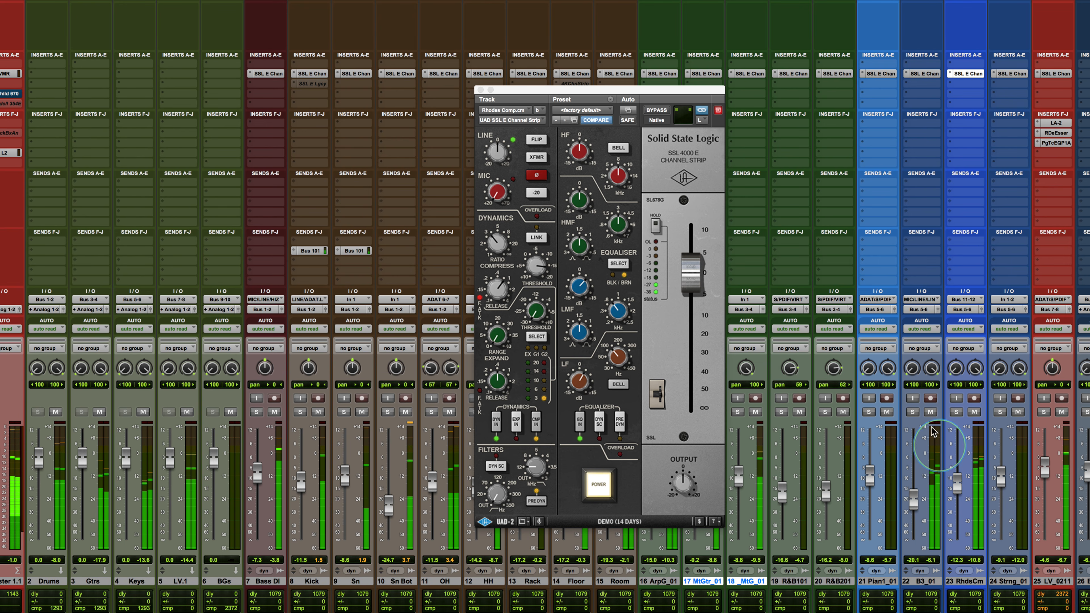
# - Solo the B3_01 track and, in its channel strip, engage the equalizer, boost the high-frequency band and adjust its frequency
pyautogui.click(912, 411)
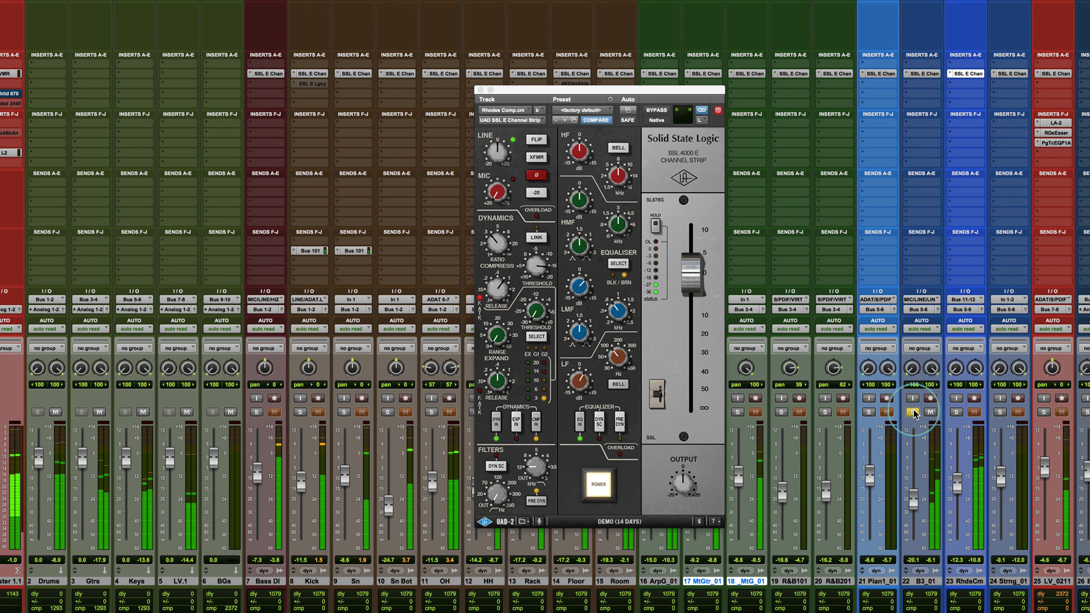
pyautogui.click(918, 74)
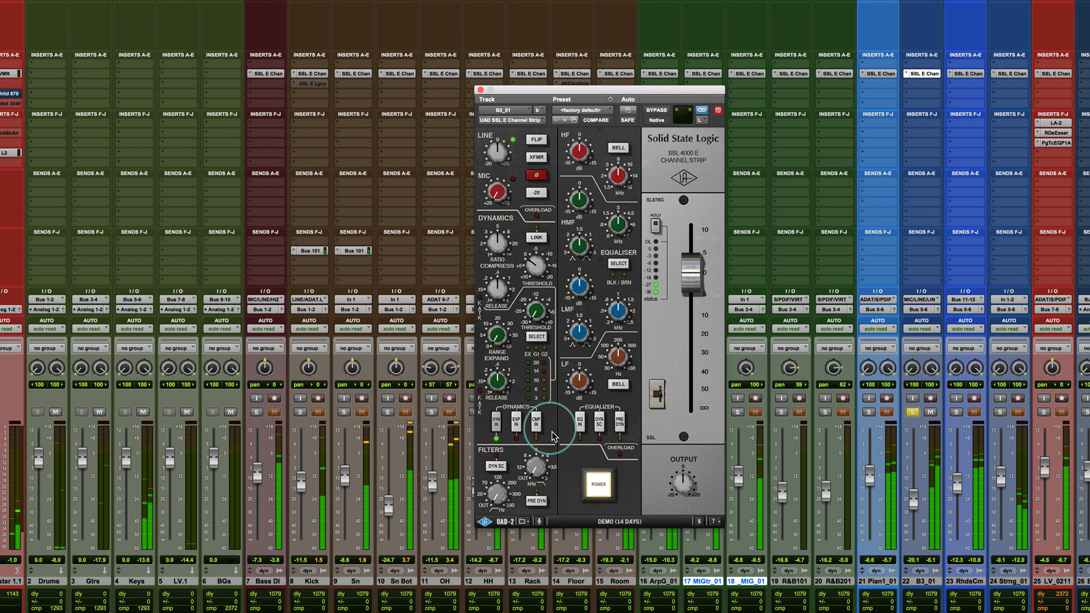
pyautogui.click(579, 423)
pyautogui.moveTo(578, 148); pyautogui.dragTo(573, 125)
pyautogui.moveTo(617, 175); pyautogui.dragTo(611, 112)
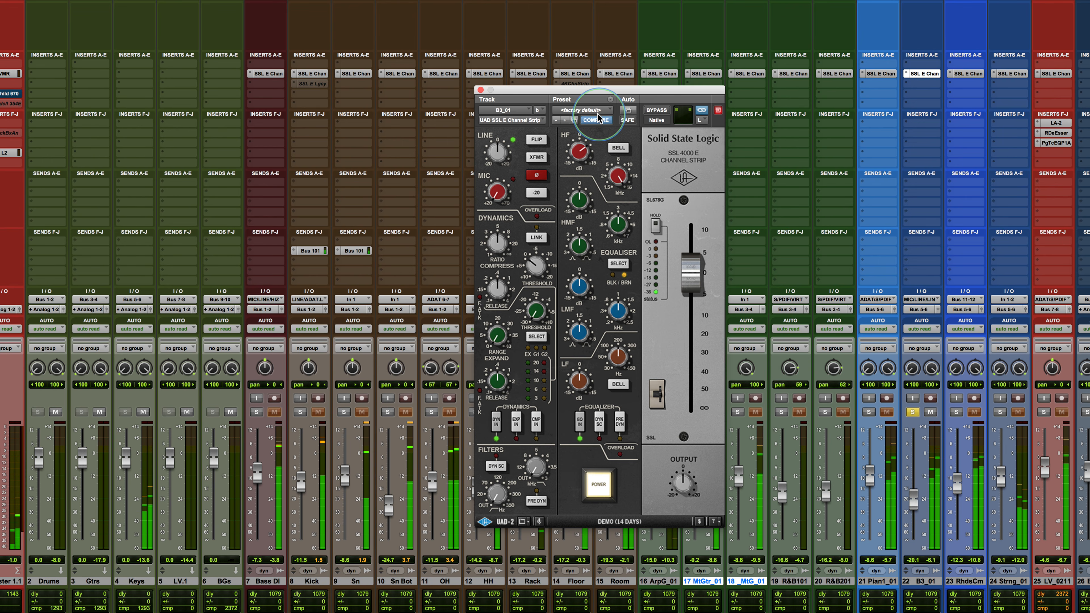
pyautogui.moveTo(578, 151); pyautogui.dragTo(577, 146)
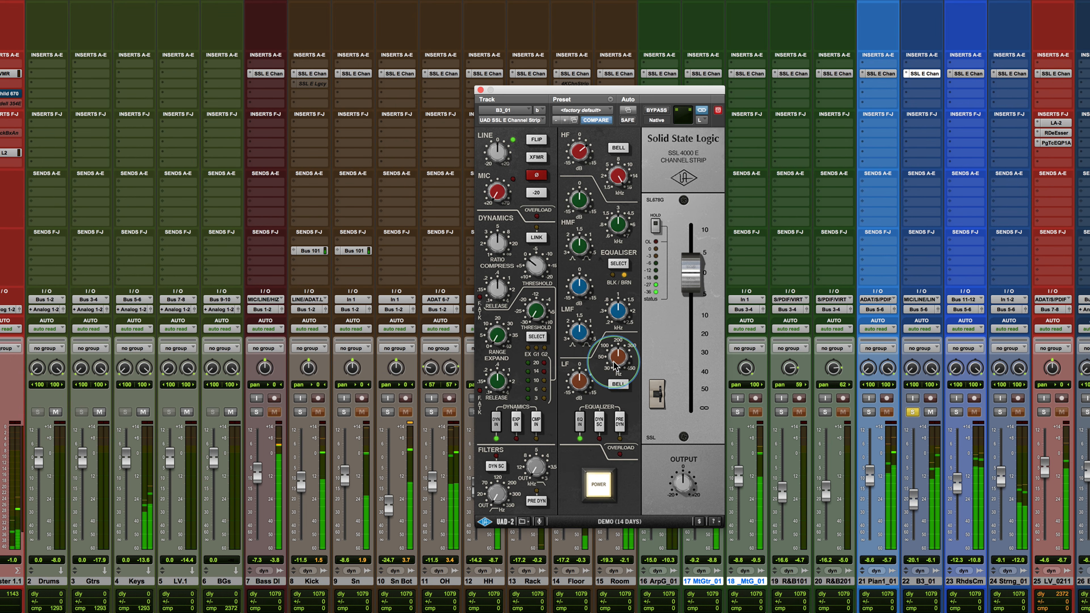
# - Adjust the B3 equalizer's low-frequency gain and raise that band's frequency
pyautogui.moveTo(575, 384); pyautogui.dragTo(569, 354)
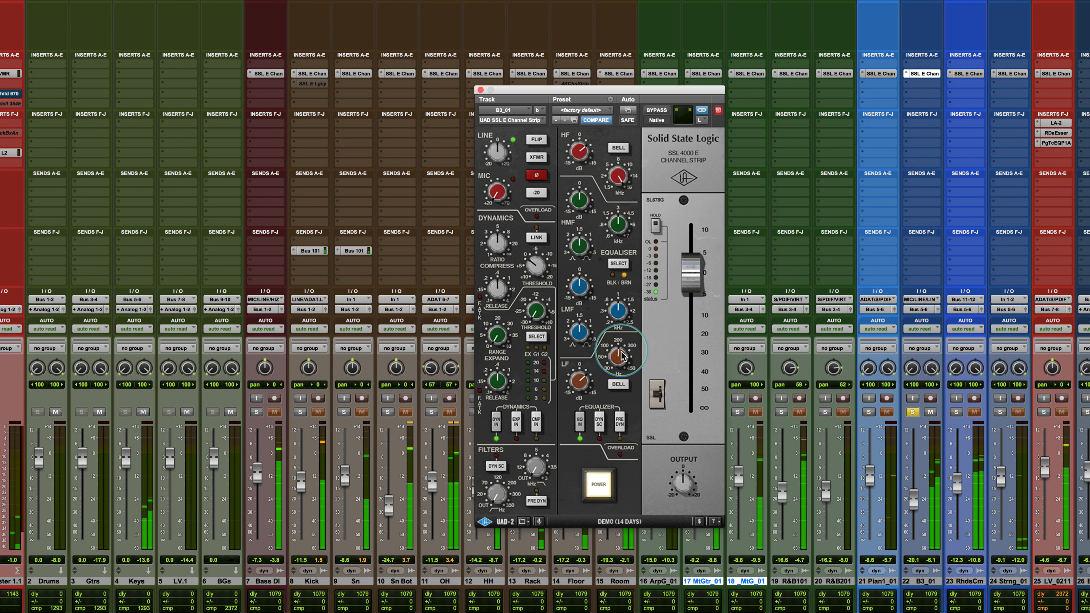
pyautogui.moveTo(617, 345); pyautogui.dragTo(617, 334)
pyautogui.moveTo(576, 381); pyautogui.dragTo(575, 386)
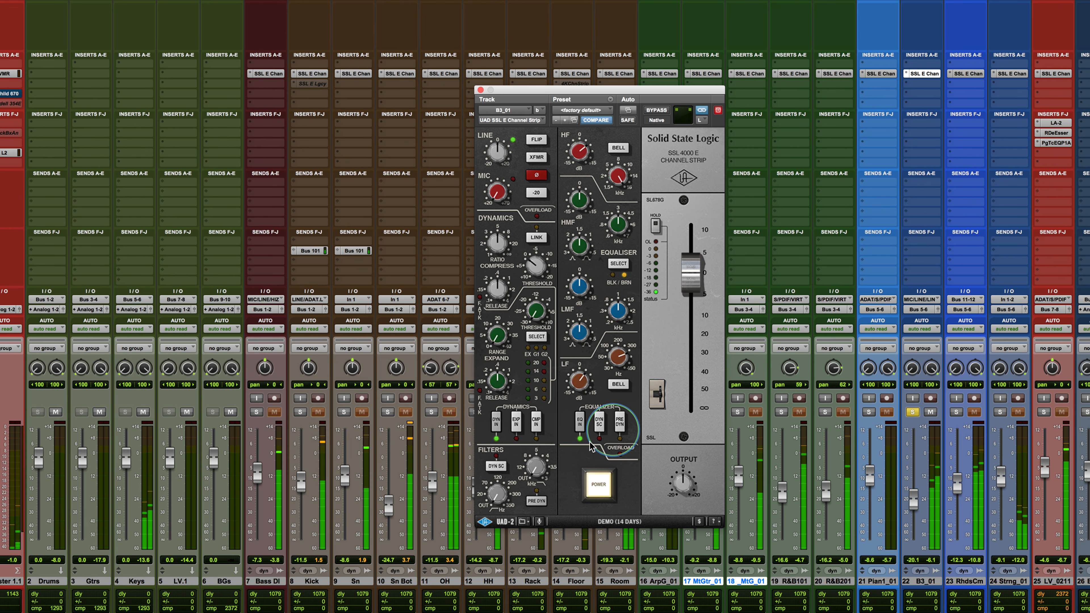
# - Engage the compressor on the B3 channel strip, lower its ratio and enable the fast attack
pyautogui.click(536, 423)
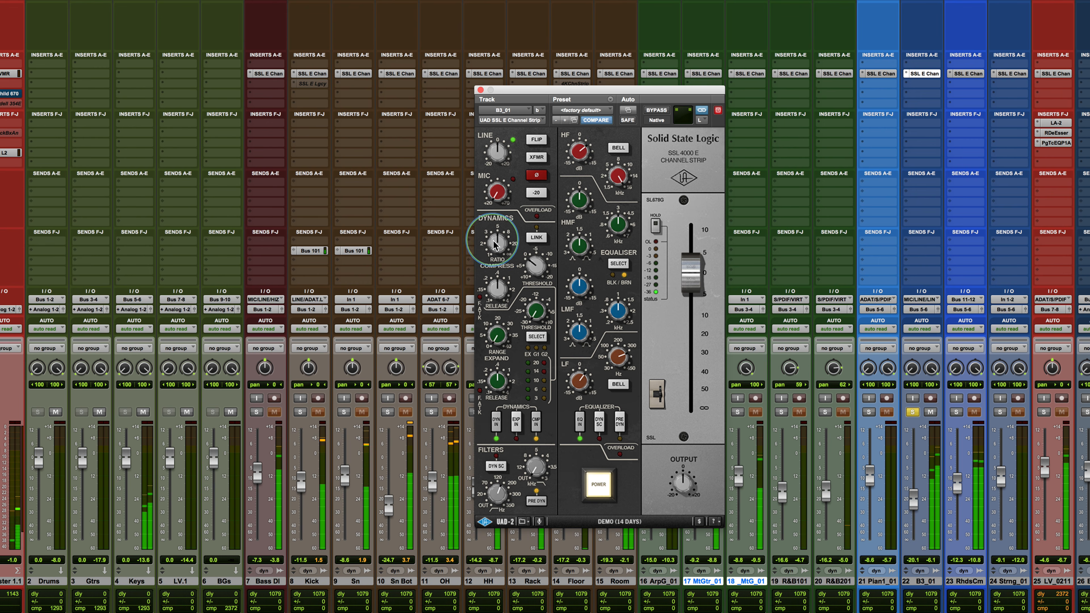
pyautogui.moveTo(492, 237); pyautogui.dragTo(488, 259)
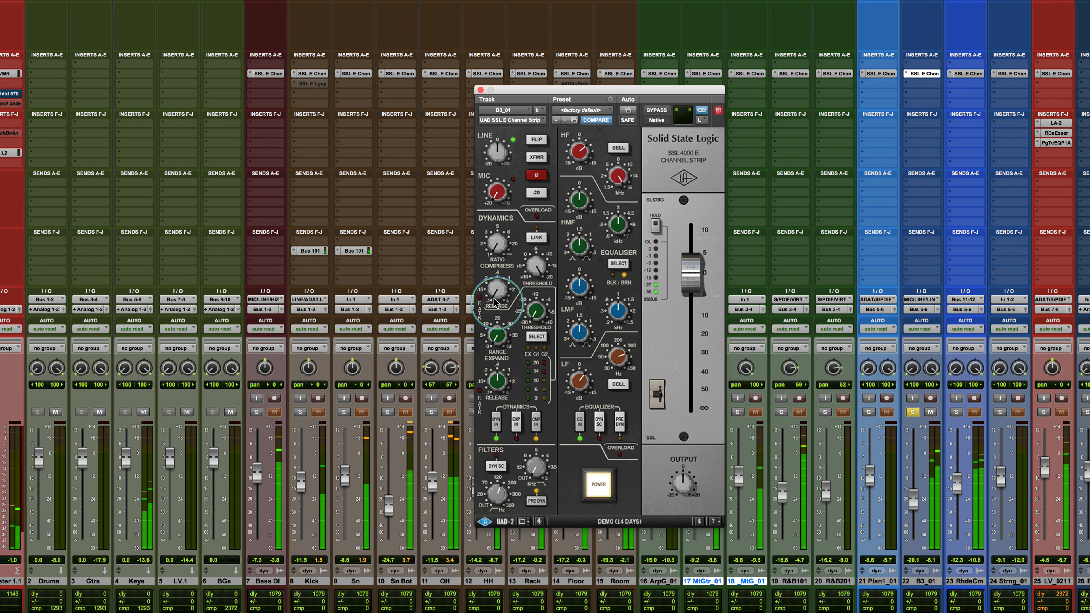
pyautogui.click(480, 297)
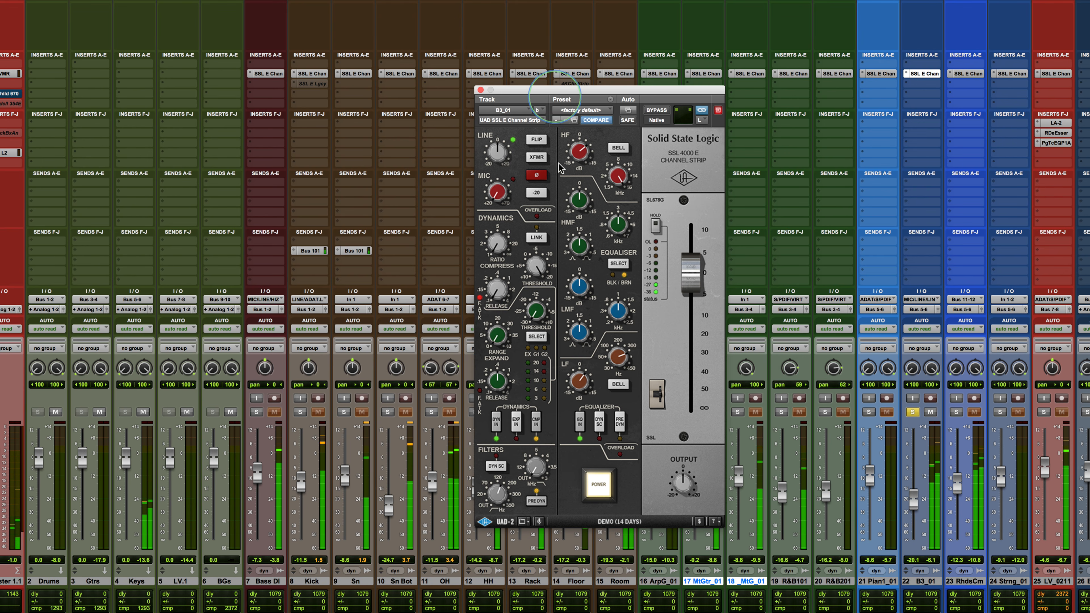
# - Raise the B3 strip's line gain and reduce its output, compare the strip off and on, and unsolo the track
pyautogui.moveTo(493, 160); pyautogui.dragTo(493, 130)
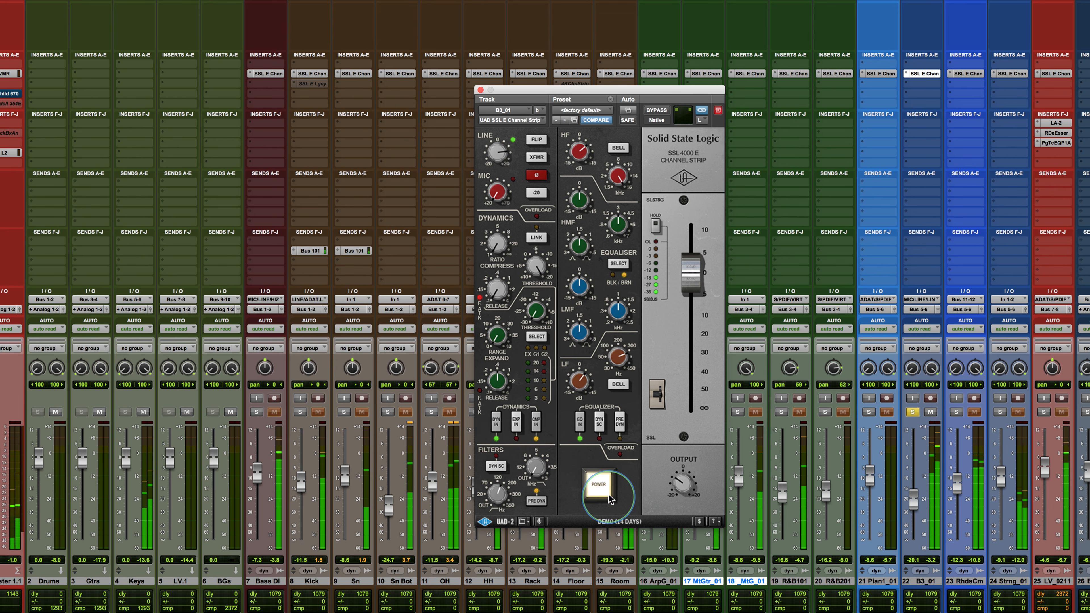
pyautogui.click(600, 487)
pyautogui.click(600, 489)
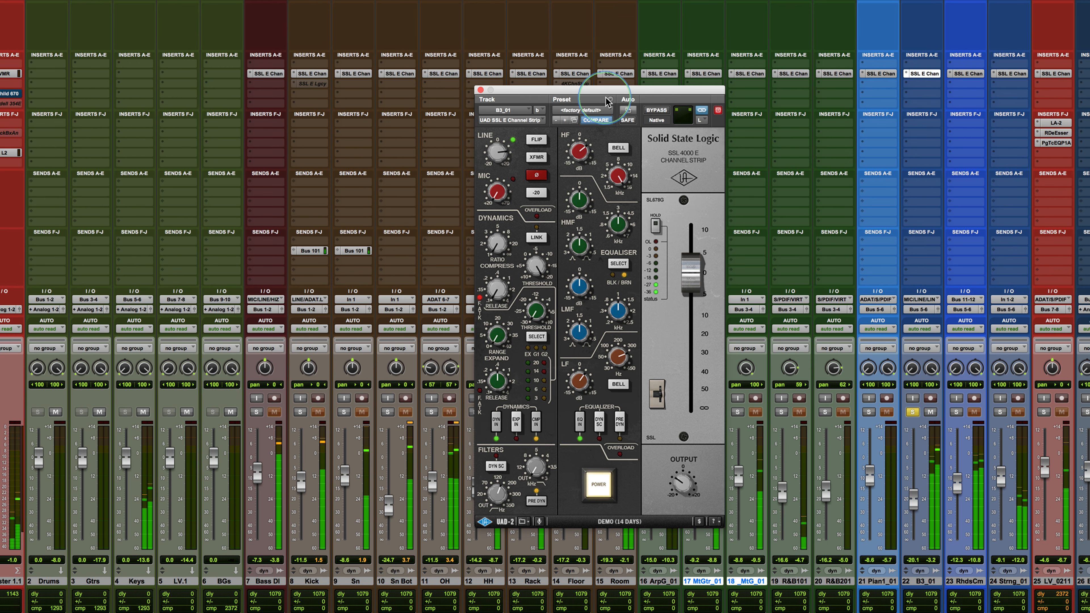
pyautogui.click(653, 112)
pyautogui.click(682, 480)
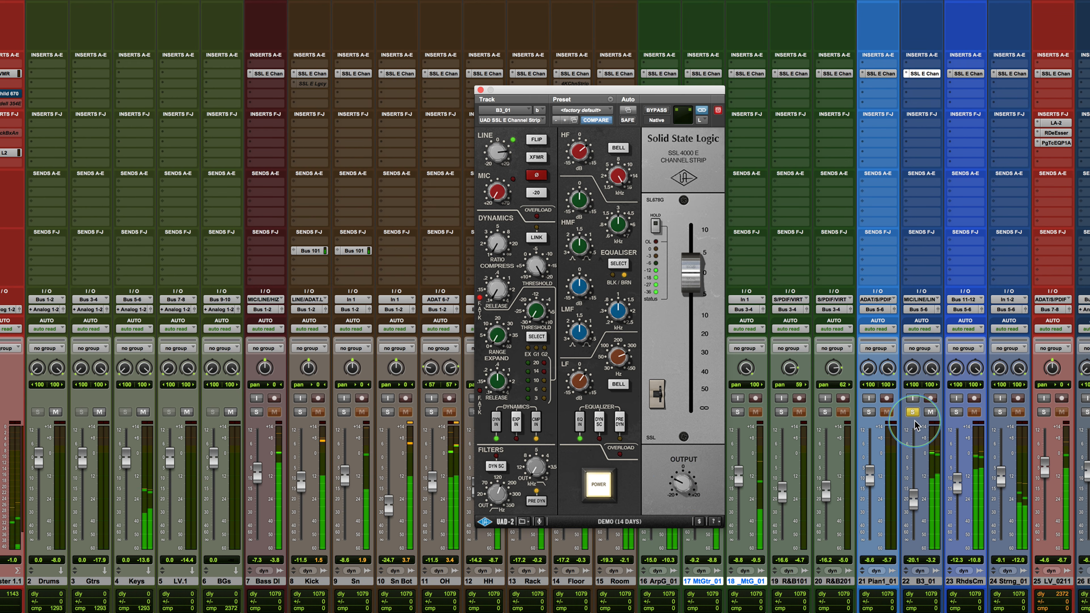
pyautogui.click(913, 413)
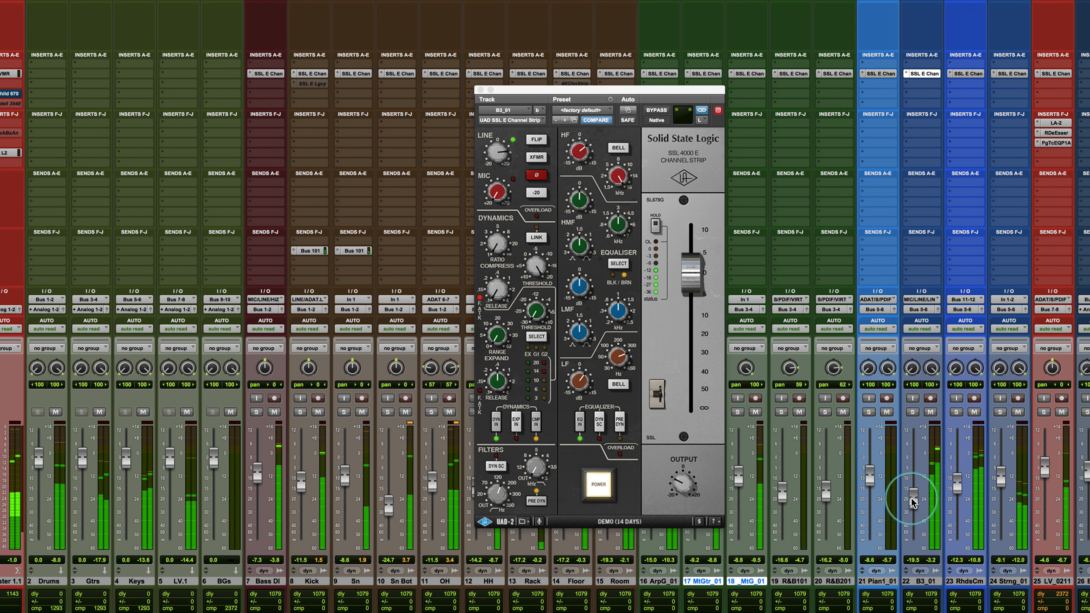
# - Solo the lead vocal track, add the SSL E Channel Strip to it, and flip its input from mic to line
pyautogui.click(1044, 412)
pyautogui.click(1054, 73)
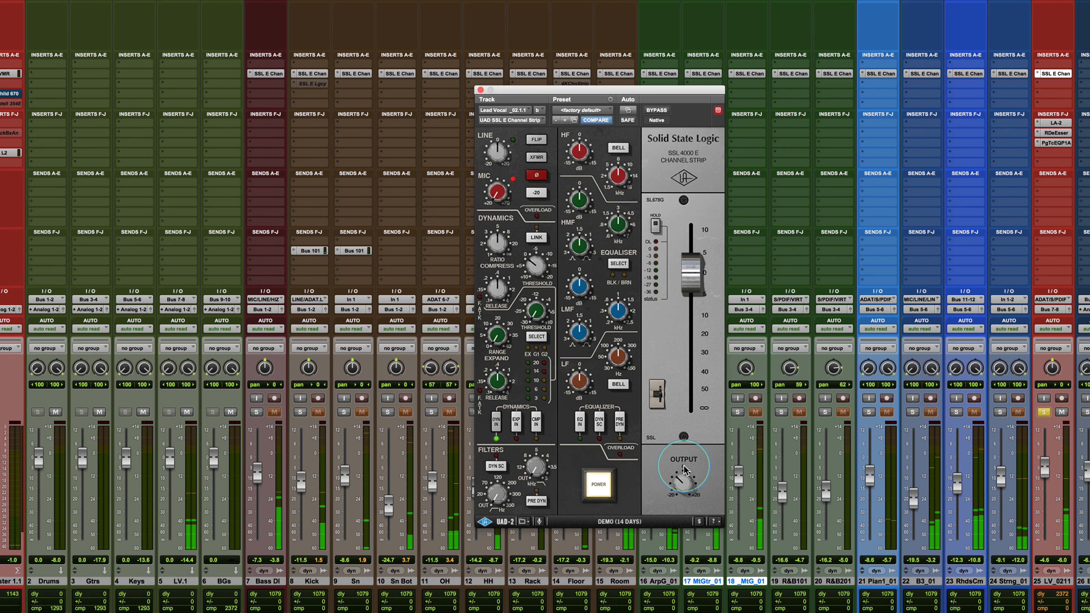
pyautogui.click(531, 141)
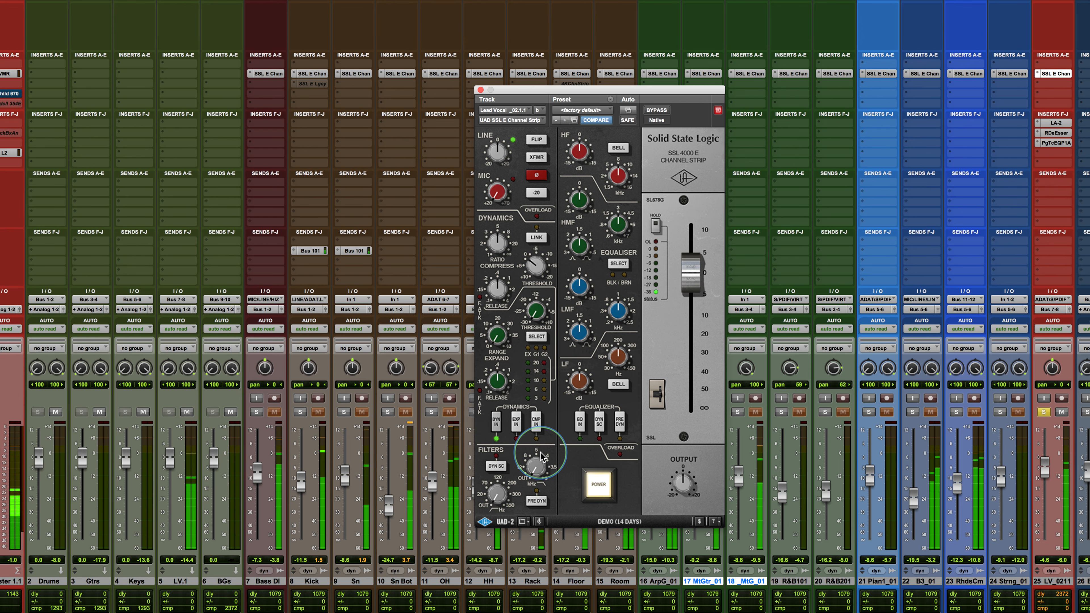
pyautogui.moveTo(628, 92); pyautogui.dragTo(562, 69)
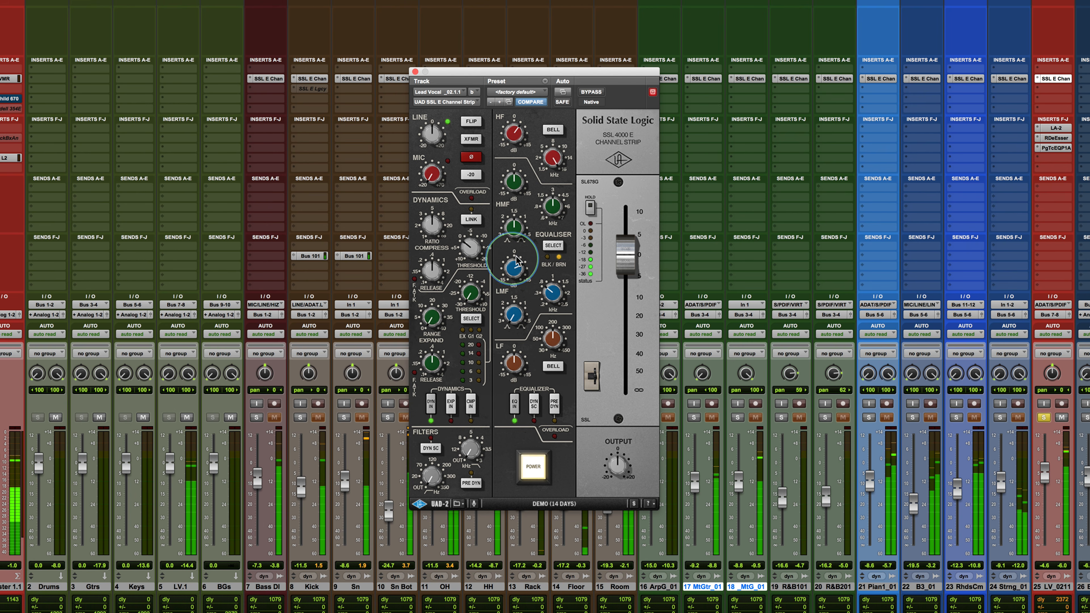
# - Switch the lead vocal equalizer from brown to black and compare the strip off and on, both soloed and in the full mix
pyautogui.click(552, 245)
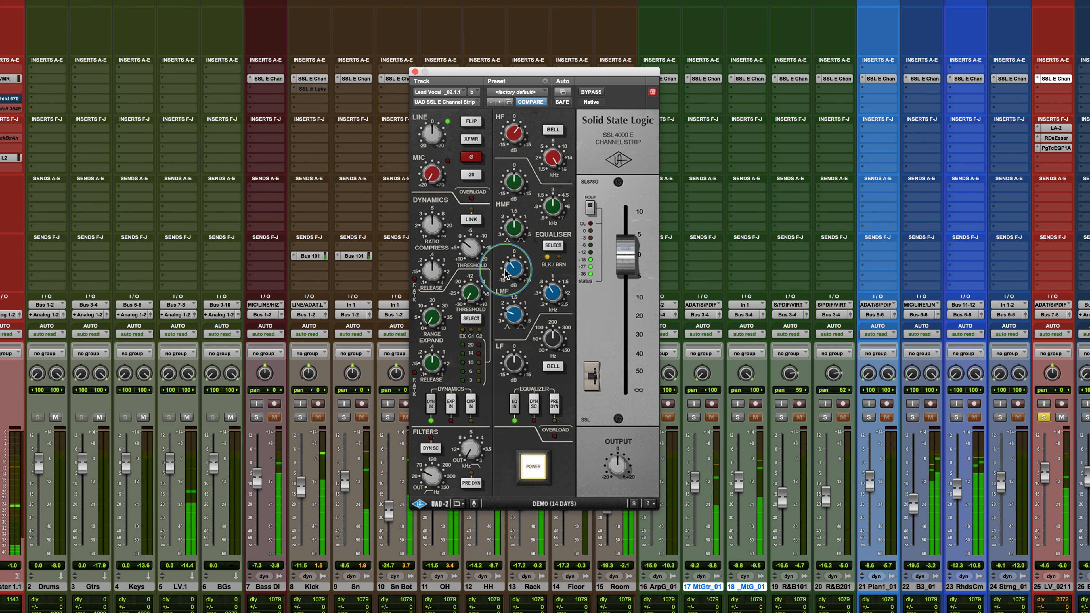
pyautogui.click(533, 468)
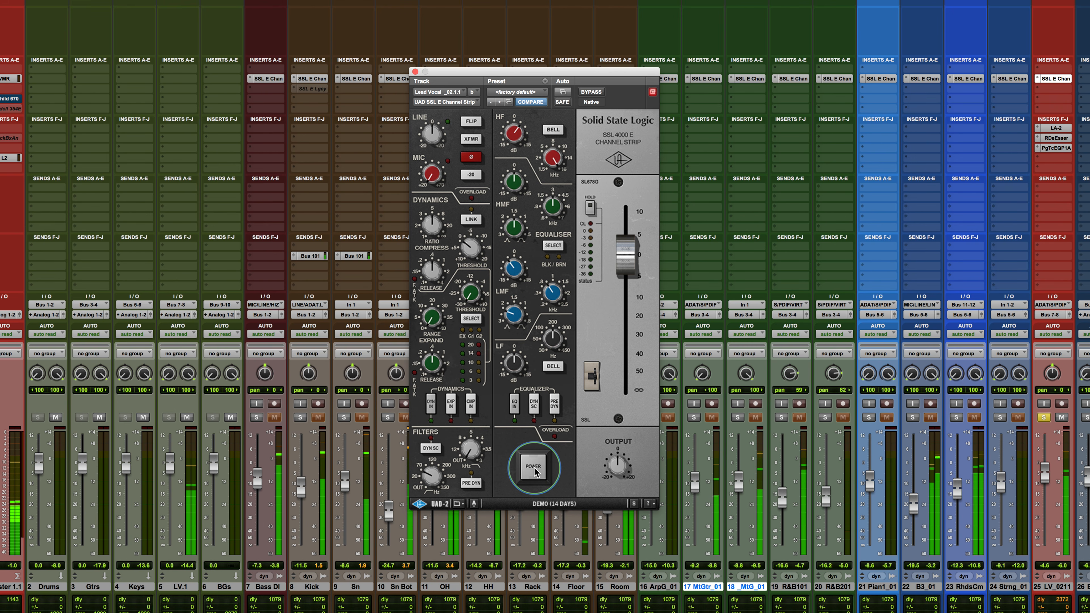
pyautogui.click(533, 468)
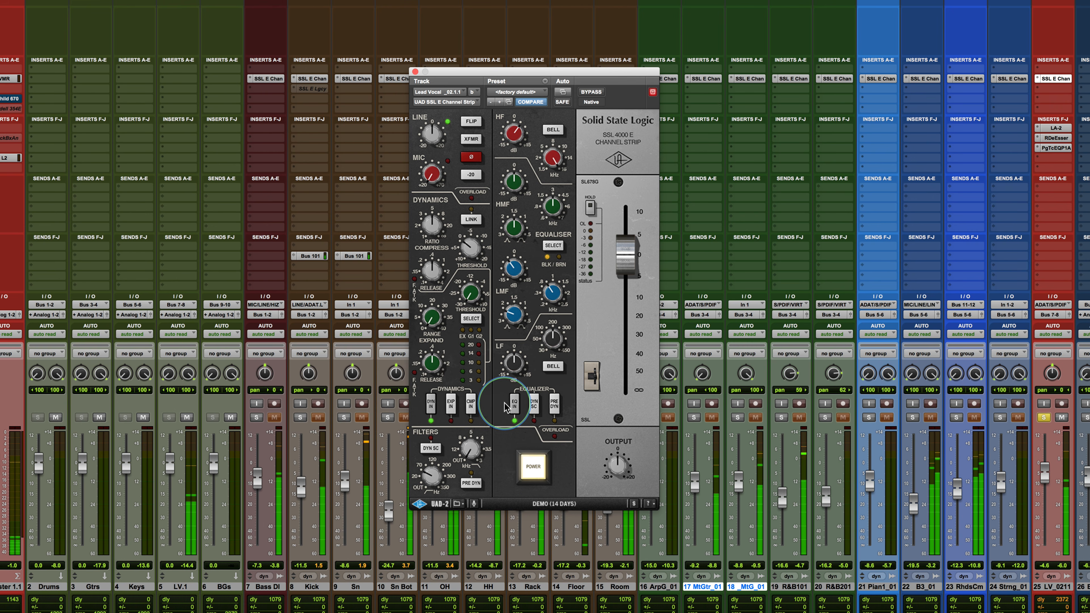
pyautogui.click(1044, 417)
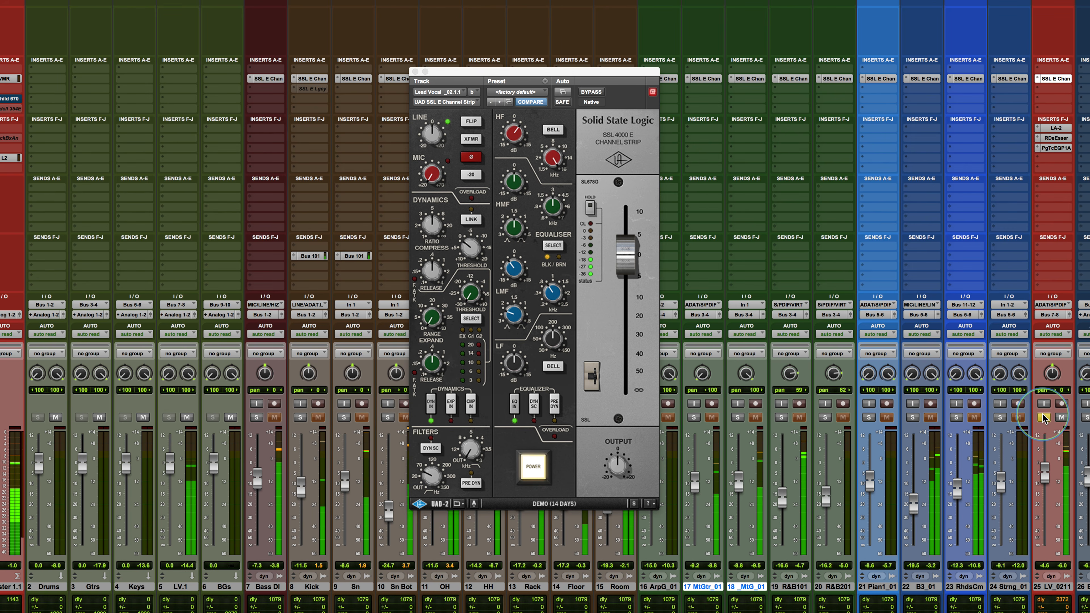
pyautogui.click(1044, 419)
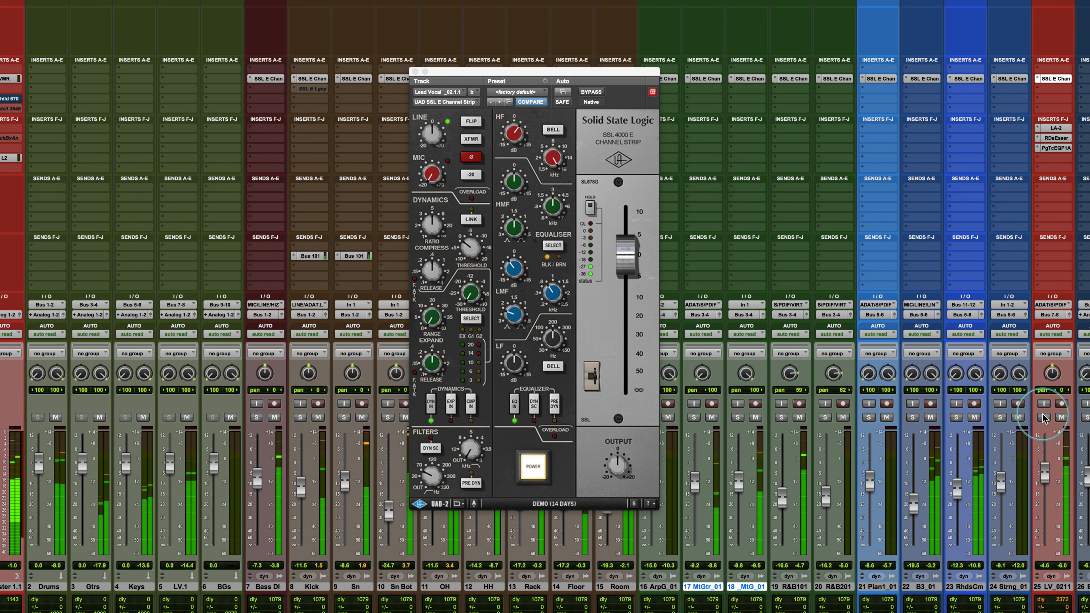
pyautogui.click(534, 469)
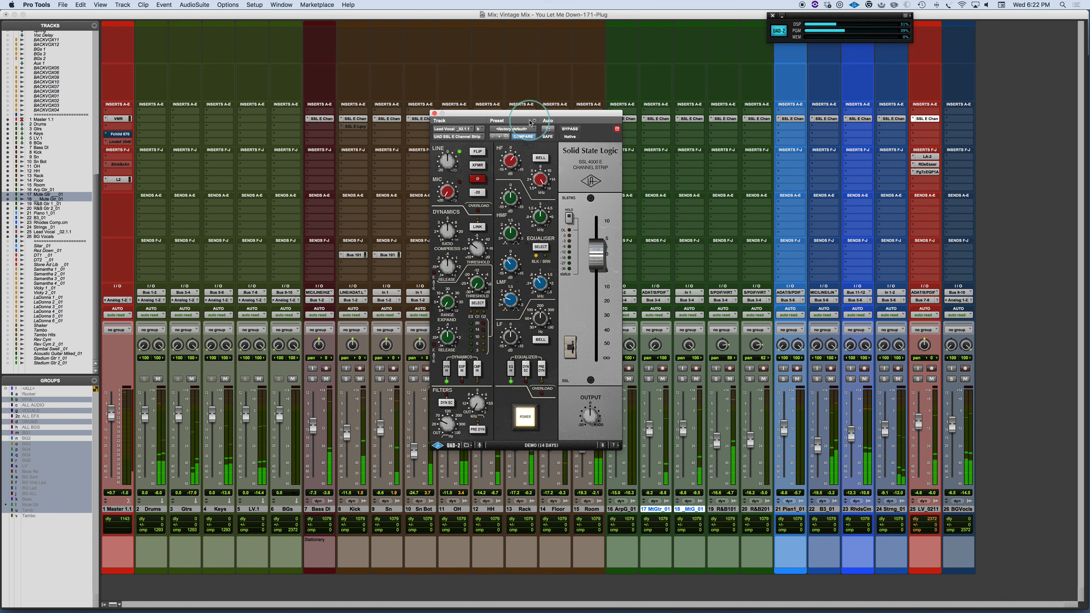
# - Stop playback, copy the strings track's channel strip to the BG Vocals track, reposition the plug-in window and resume playback
pyautogui.moveTo(536, 114); pyautogui.dragTo(628, 151)
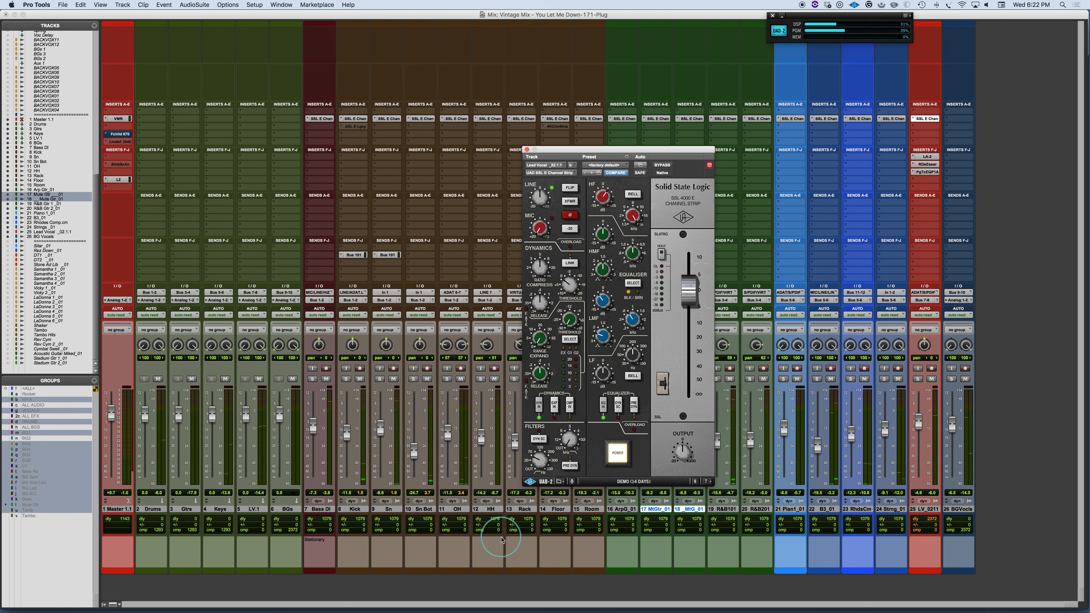
pyautogui.press('space')
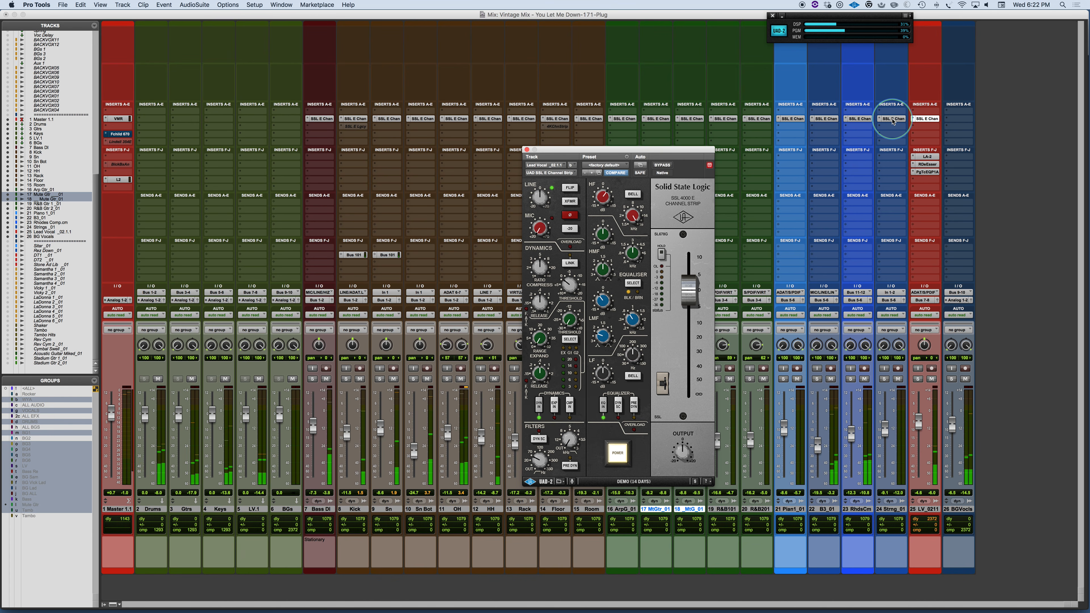
pyautogui.moveTo(892, 122); pyautogui.dragTo(960, 122)
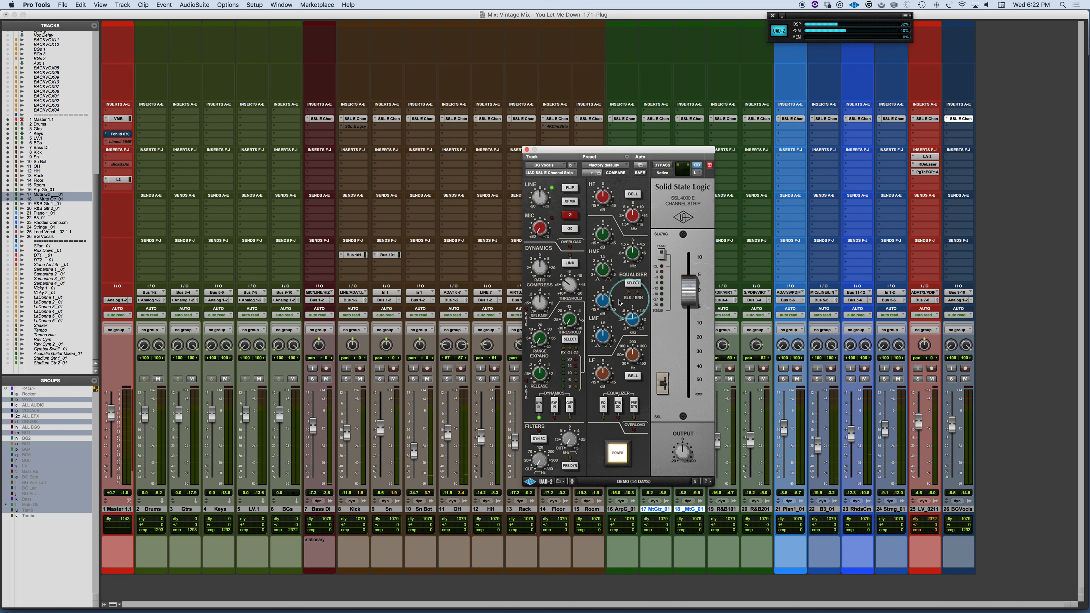
pyautogui.moveTo(633, 150); pyautogui.dragTo(596, 141)
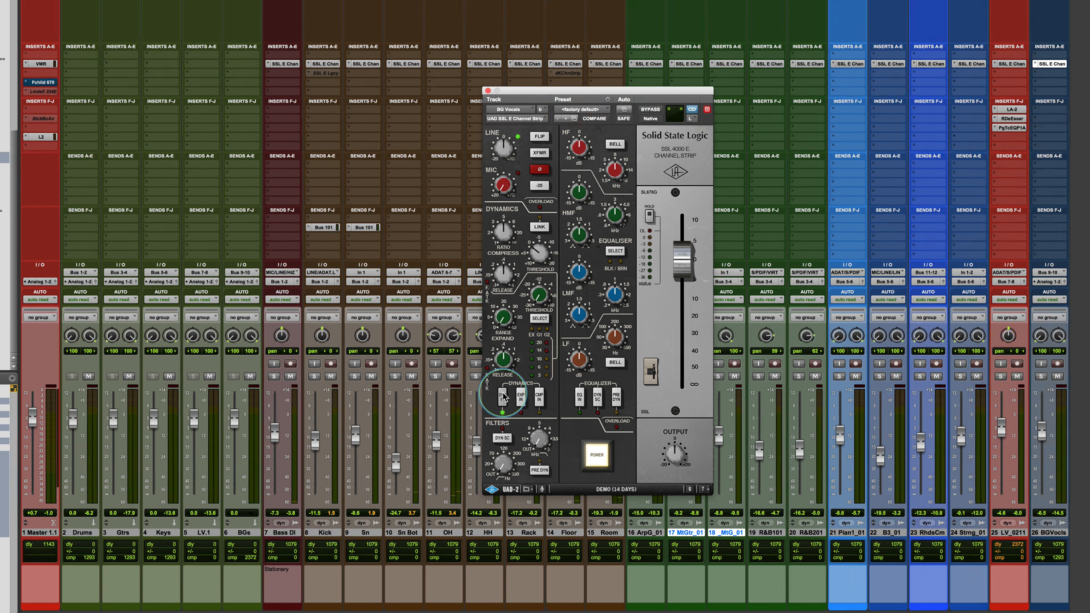
pyautogui.press('space')
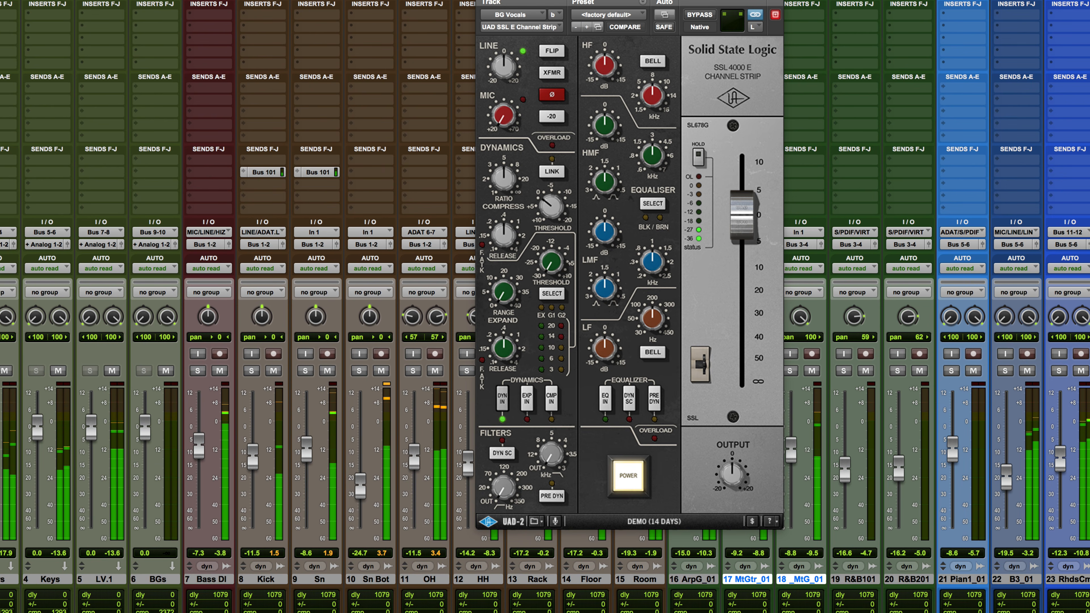
# - Solo the BG Vocals track, switch in the strip's equalizer, toggle its black/brown mode and boost the high frequencies
pyautogui.click(1089, 371)
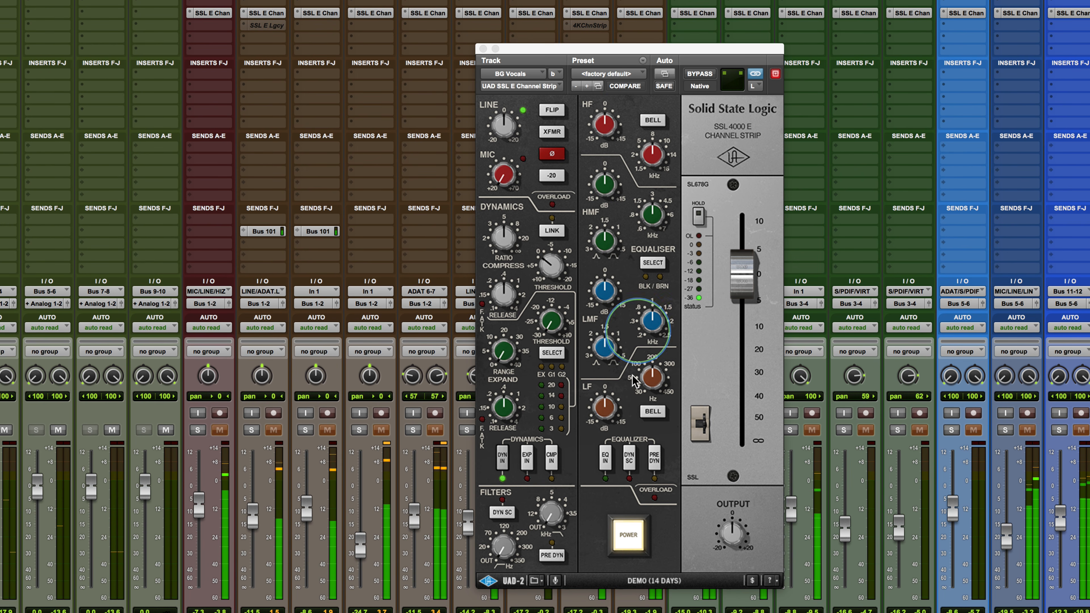
pyautogui.click(605, 458)
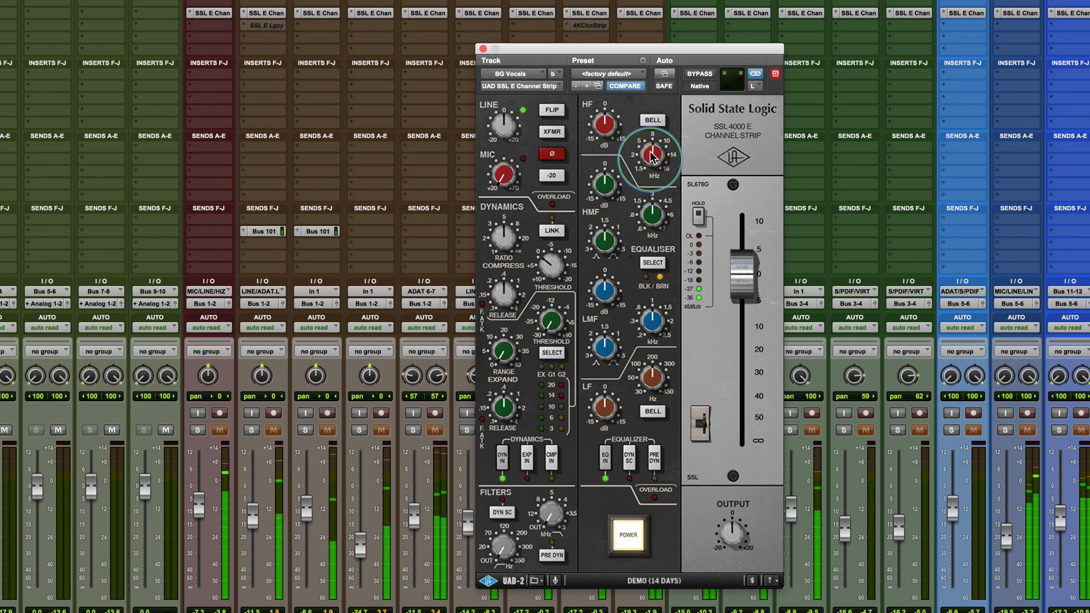
pyautogui.click(653, 262)
pyautogui.moveTo(603, 125); pyautogui.dragTo(605, 90)
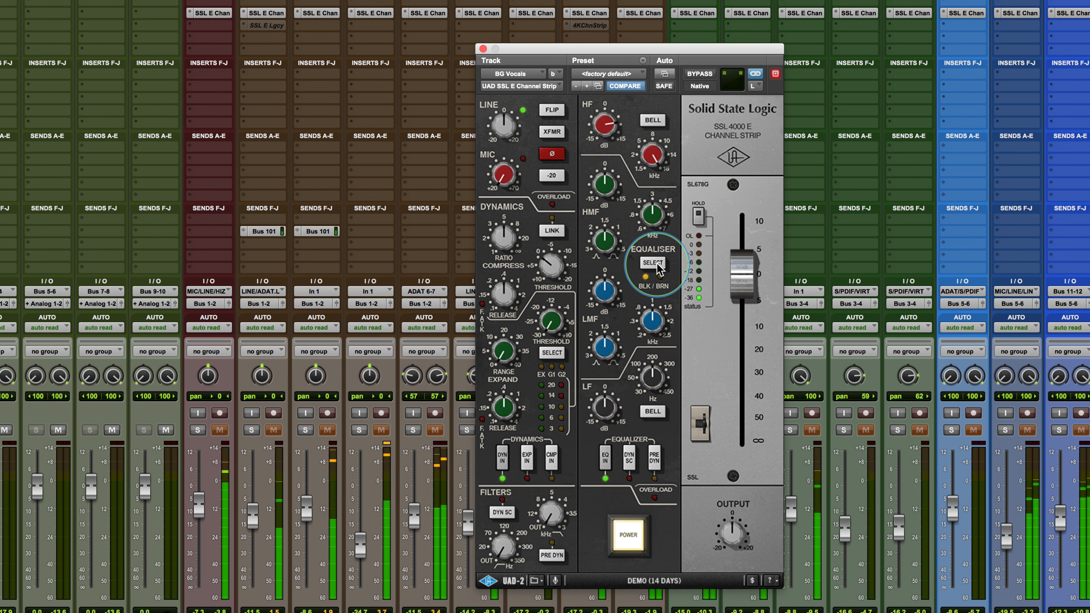
# - Set the BG Vocals equalizer to black, boost the lows, cut the low mids at a lower frequency, and compare the equalizer off and on
pyautogui.click(655, 263)
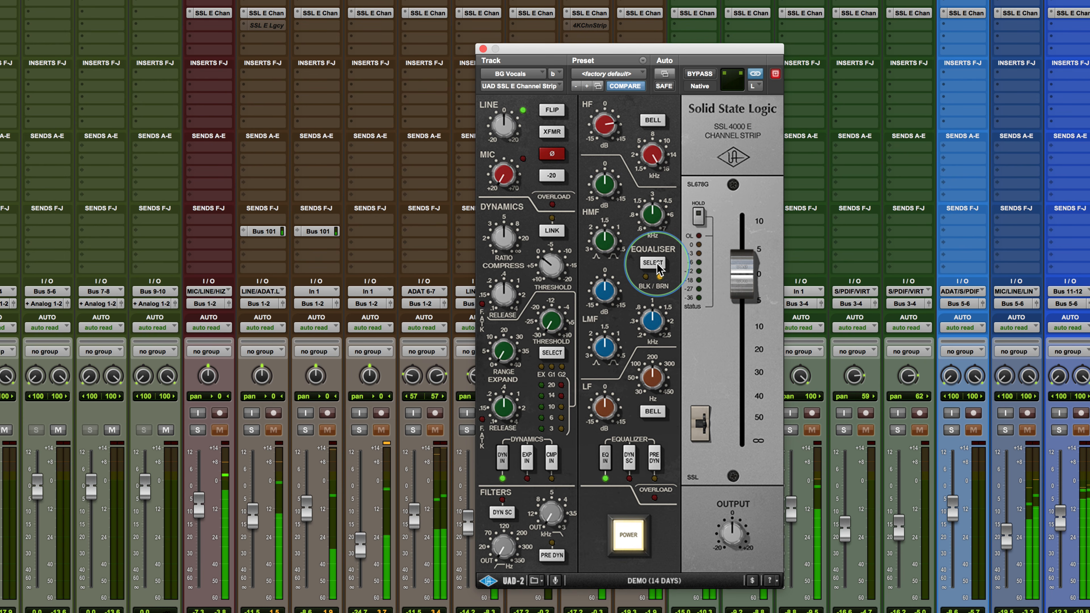
pyautogui.click(657, 266)
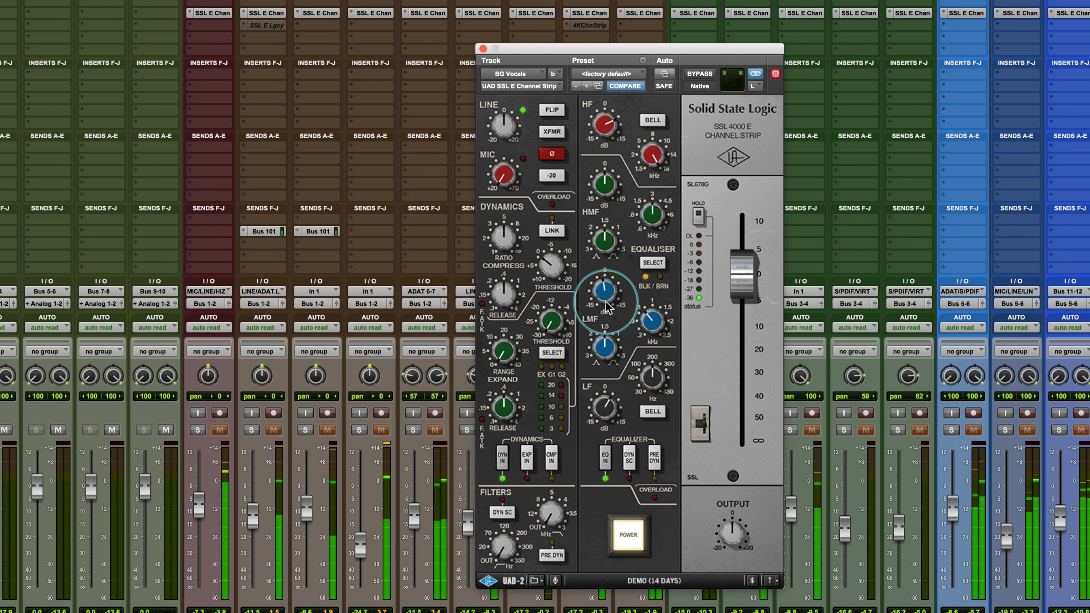
pyautogui.click(604, 459)
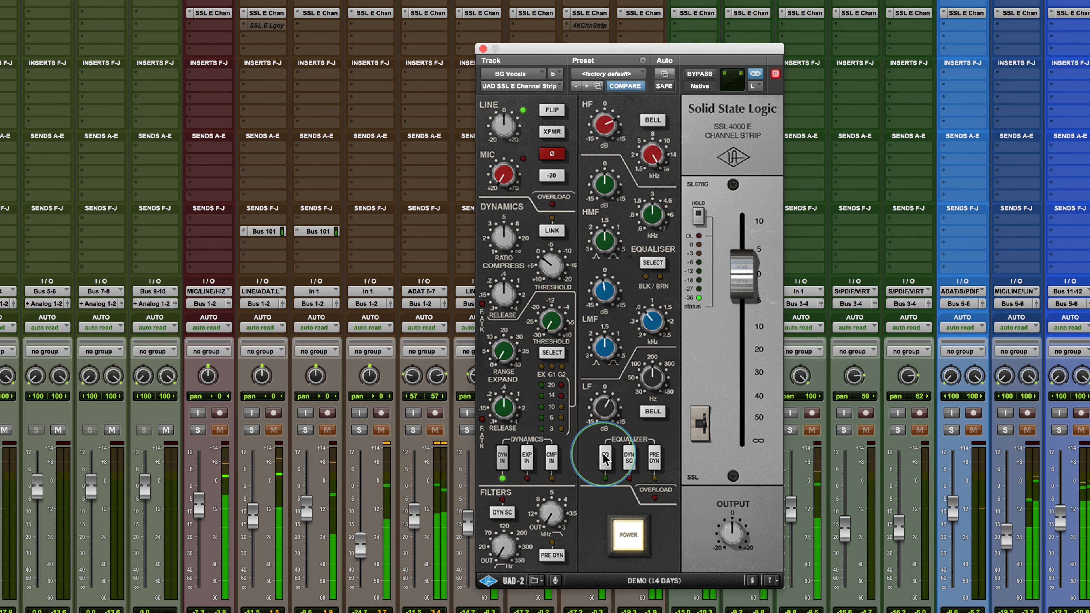
pyautogui.click(603, 459)
# - Engage the BG Vocals compressor with a lower threshold and shorter release, compare the strip off and on, and unsolo the track
pyautogui.click(551, 459)
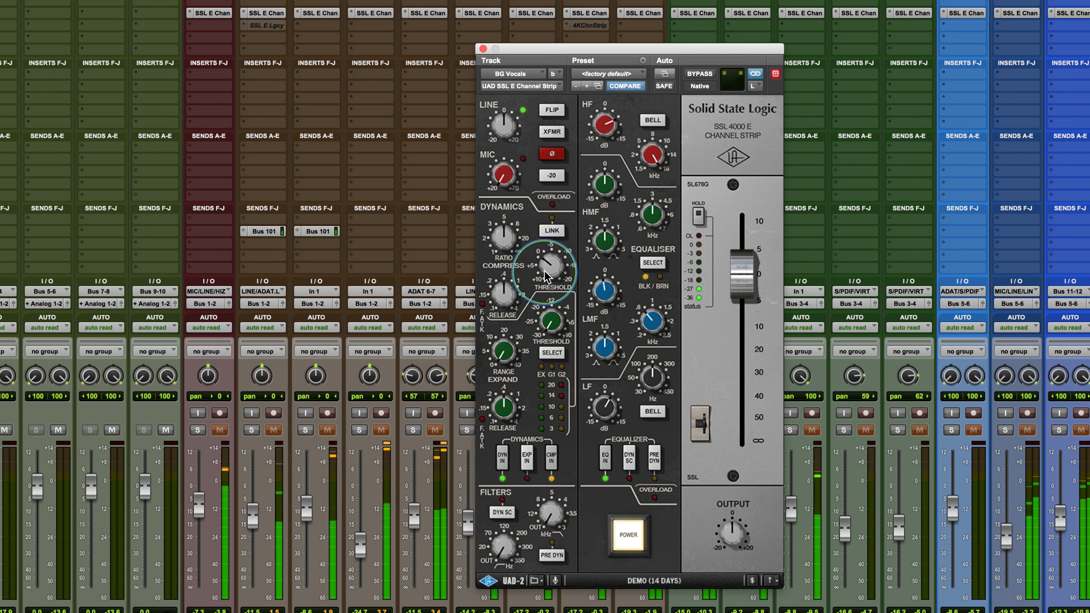
pyautogui.moveTo(547, 275); pyautogui.dragTo(547, 205)
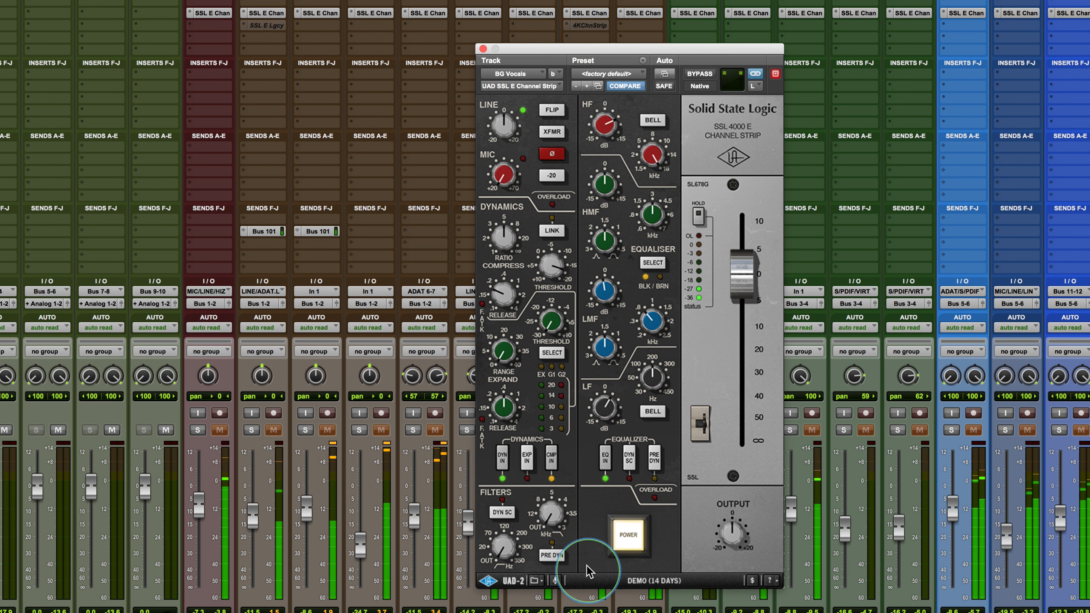
pyautogui.click(626, 534)
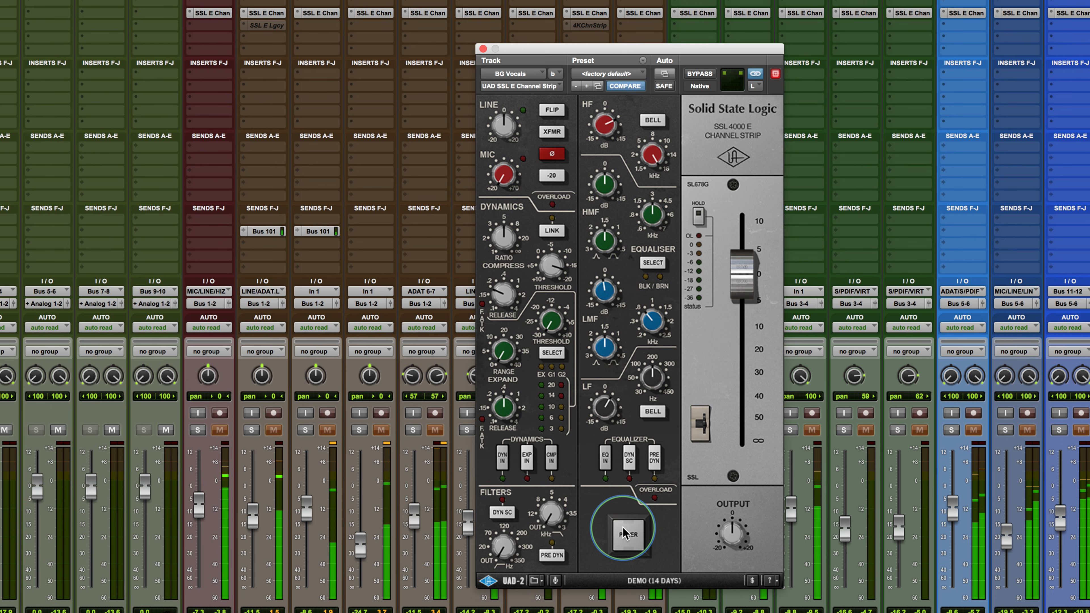
pyautogui.click(626, 533)
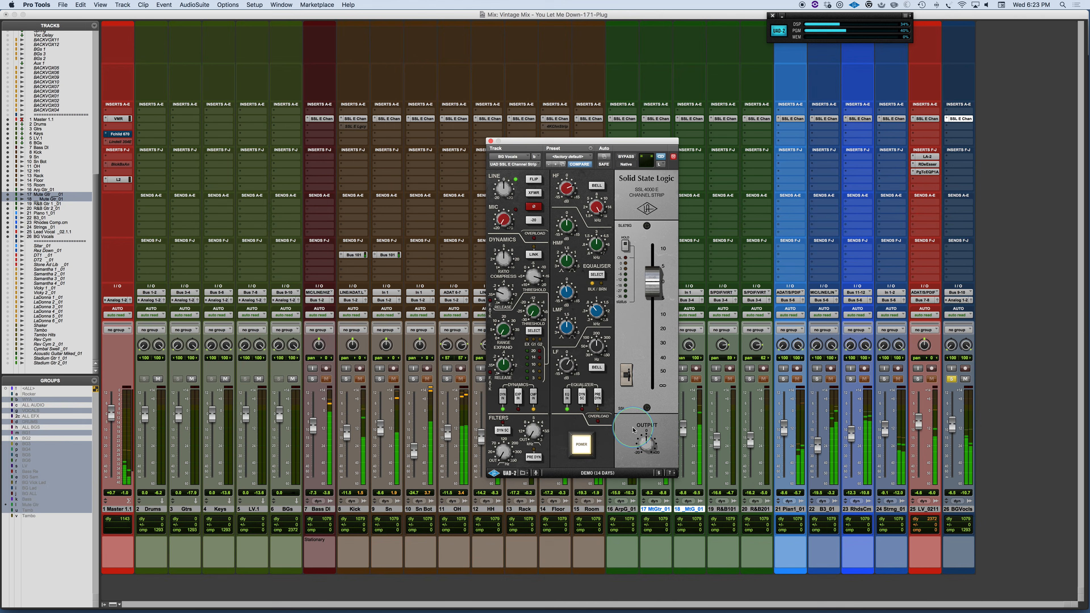
pyautogui.click(952, 378)
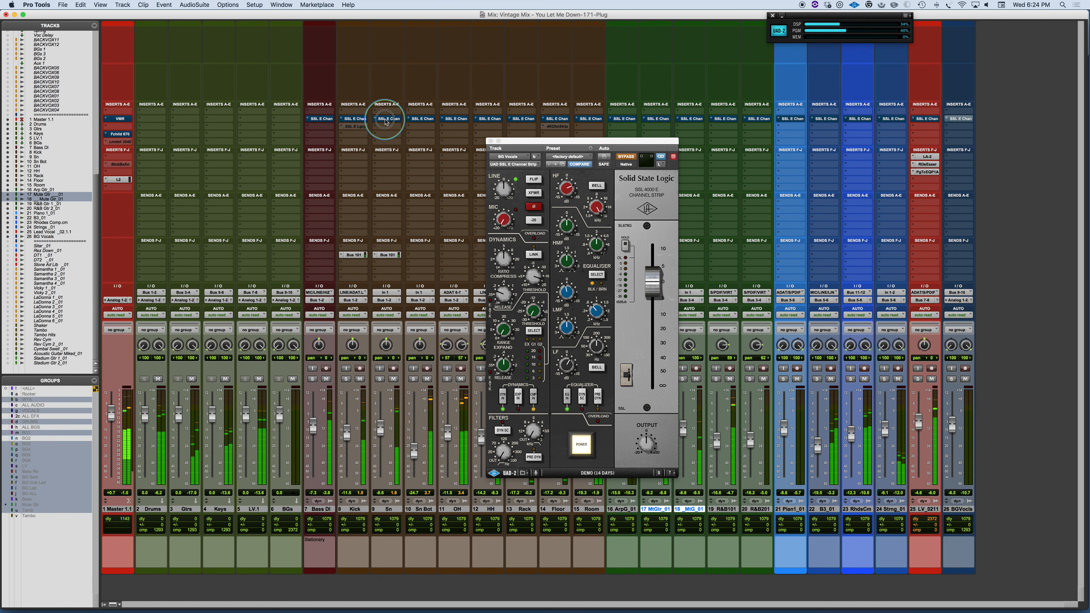
# - Reactivate the bypassed inserts, select the Bass DI through BG Vocals tracks, and compare only their channel strips bypassed and active
pyautogui.keyDown('alt'); pyautogui.keyDown('super'); pyautogui.click(385, 118); pyautogui.keyUp('super'); pyautogui.keyUp('alt')
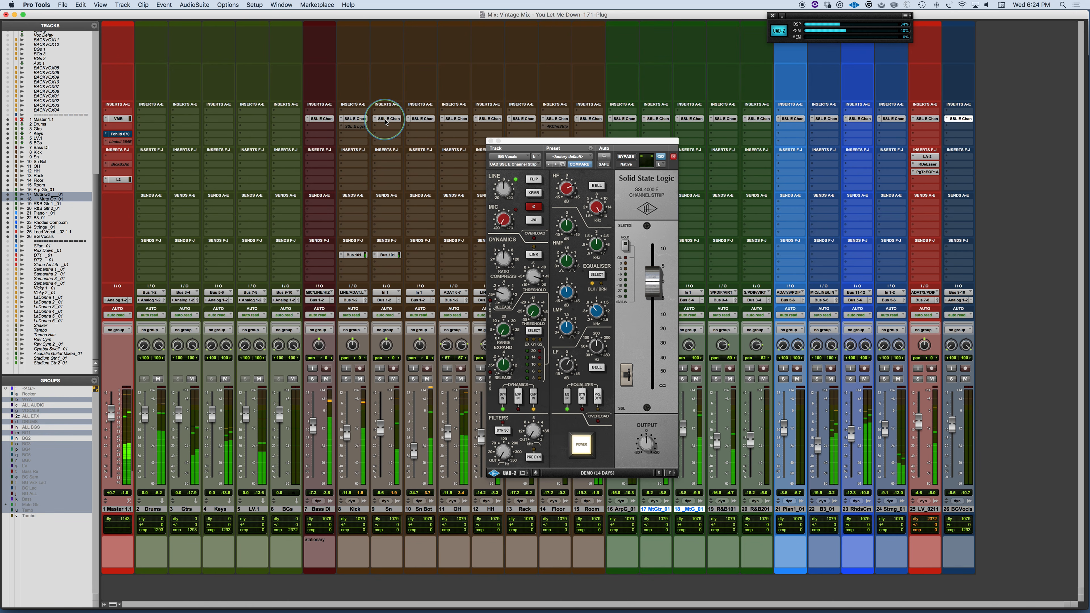
pyautogui.click(318, 509)
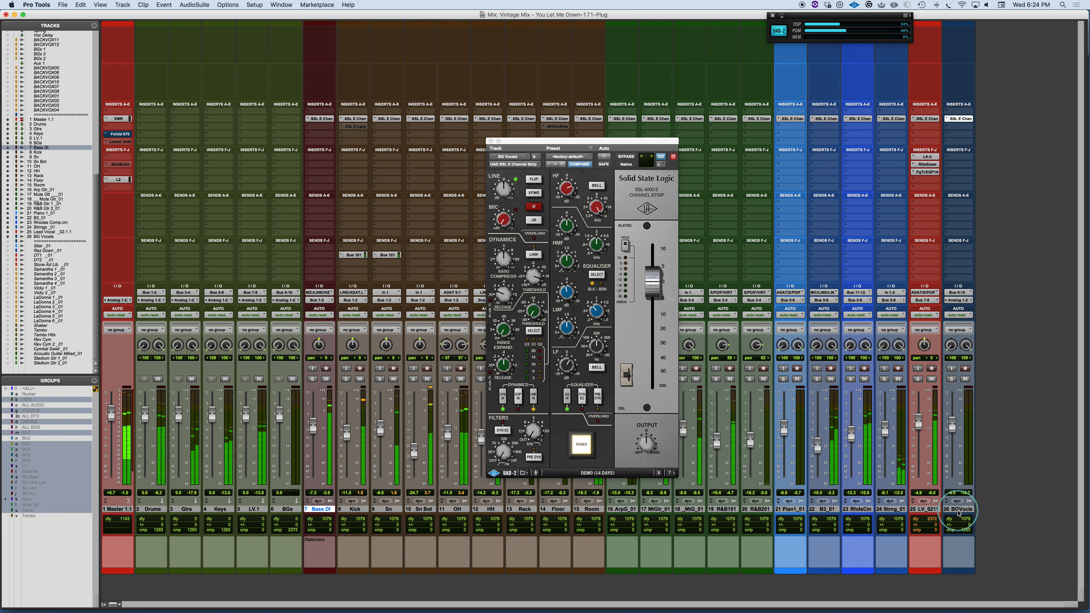
pyautogui.keyDown('shift'); pyautogui.click(967, 510); pyautogui.keyUp('shift')
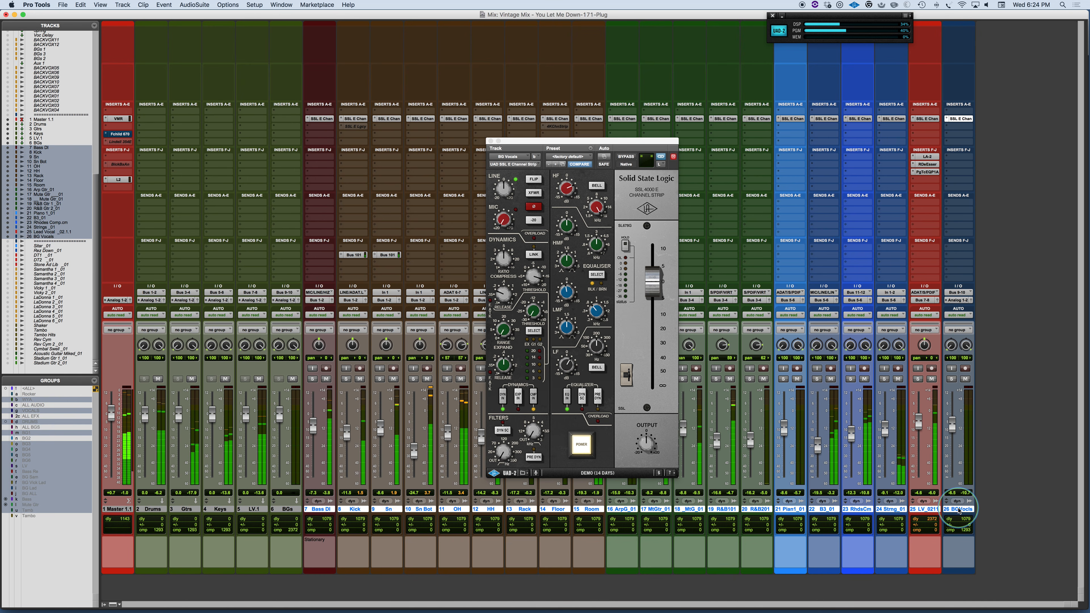
pyautogui.keyDown('alt'); pyautogui.keyDown('shift'); pyautogui.keyDown('super'); pyautogui.click(355, 119); pyautogui.keyUp('super'); pyautogui.keyUp('shift'); pyautogui.keyUp('alt')
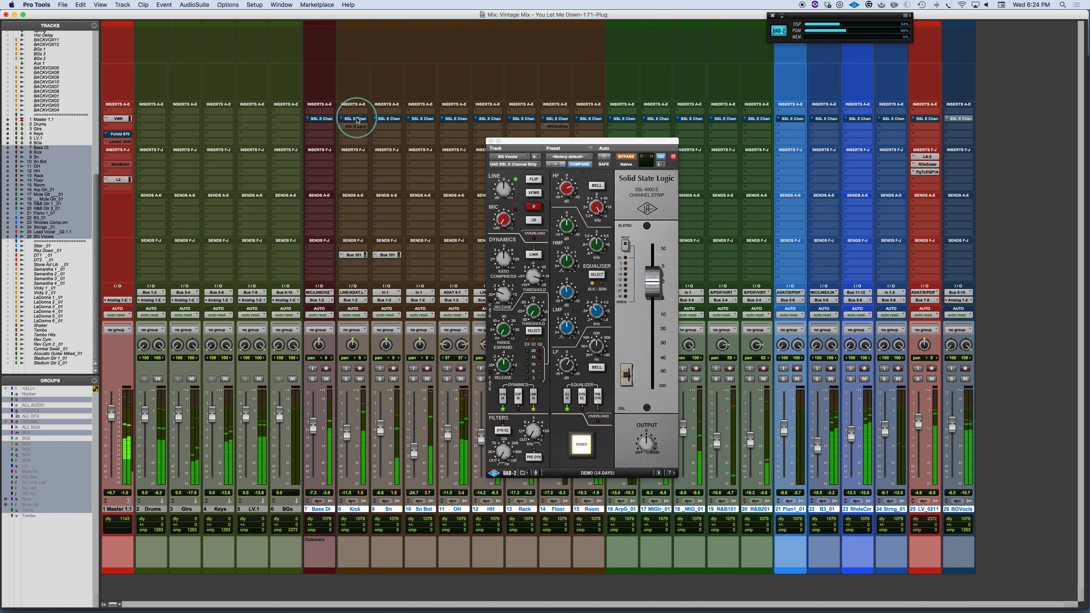
pyautogui.keyDown('alt'); pyautogui.keyDown('shift'); pyautogui.keyDown('super'); pyautogui.click(354, 119); pyautogui.keyUp('super'); pyautogui.keyUp('shift'); pyautogui.keyUp('alt')
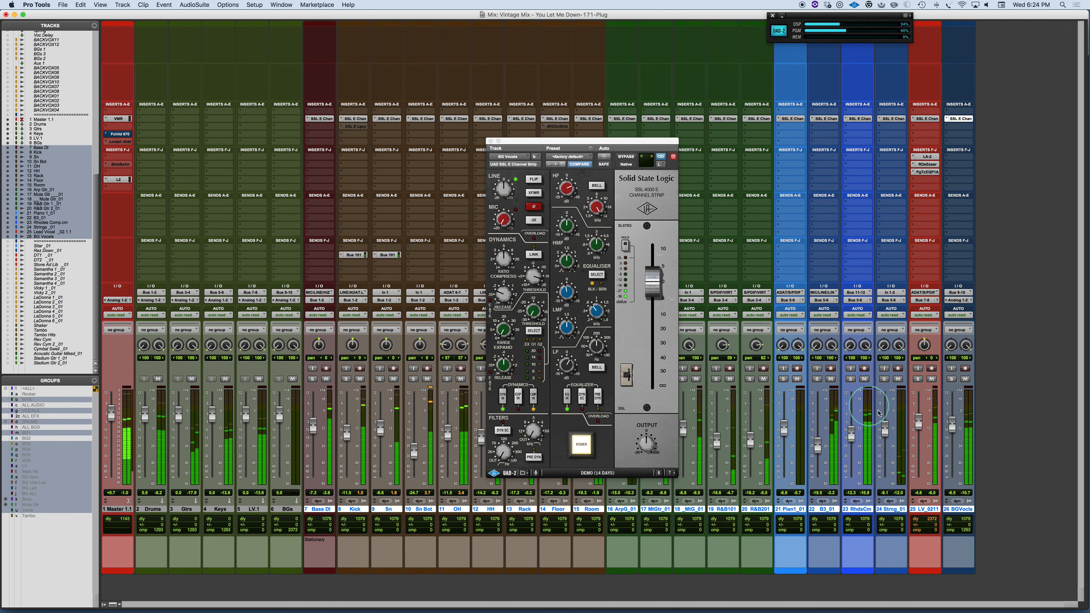
# - Lower the lead vocal fader slightly and repeatedly compare the full mix with all the selected tracks' channel strips bypassed and active
pyautogui.moveTo(919, 424); pyautogui.dragTo(920, 429)
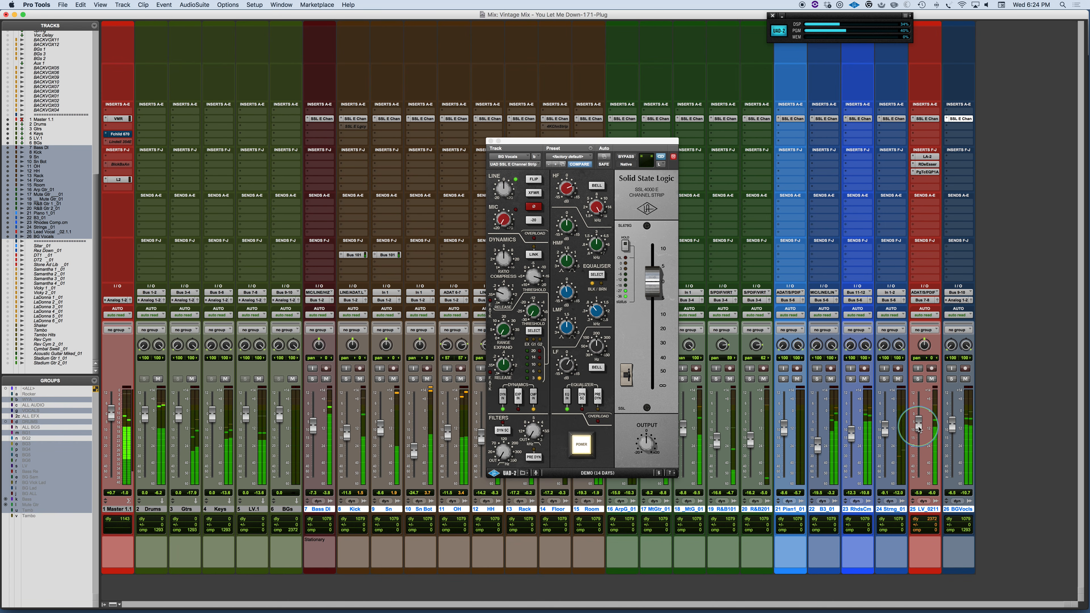
pyautogui.keyDown('alt'); pyautogui.keyDown('shift'); pyautogui.keyDown('super'); pyautogui.click(460, 119); pyautogui.keyUp('super'); pyautogui.keyUp('shift'); pyautogui.keyUp('alt')
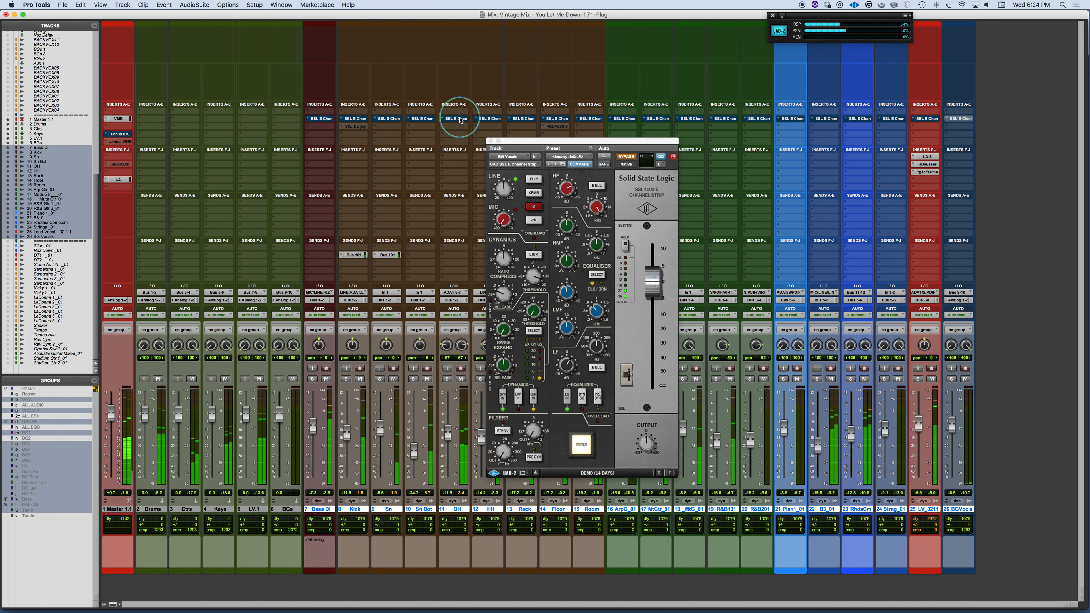
pyautogui.keyDown('alt'); pyautogui.keyDown('shift'); pyautogui.keyDown('super'); pyautogui.click(460, 119); pyautogui.keyUp('super'); pyautogui.keyUp('shift'); pyautogui.keyUp('alt')
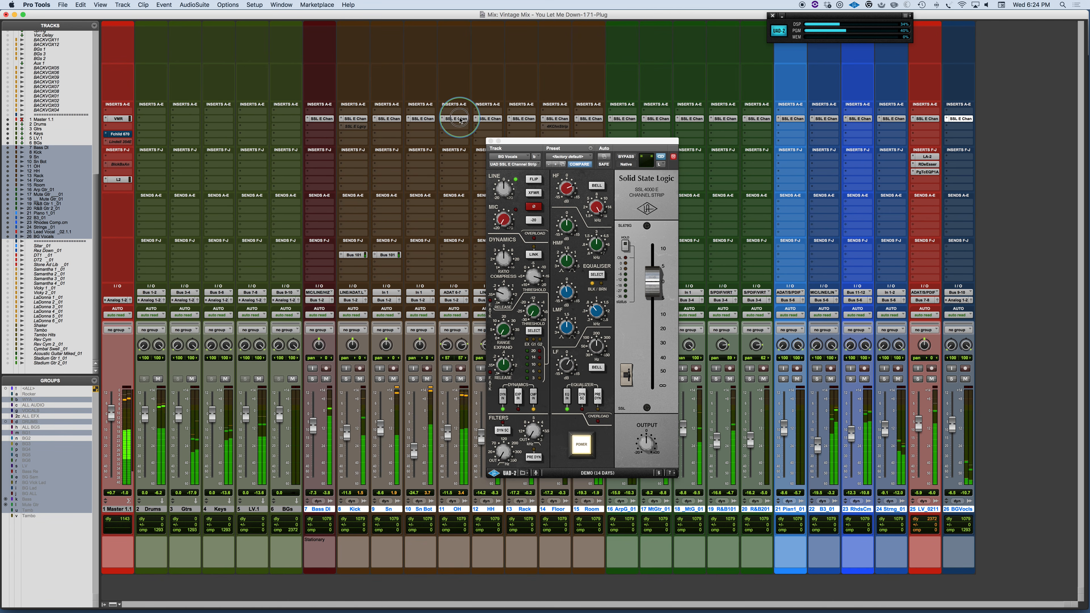
pyautogui.keyDown('alt'); pyautogui.keyDown('shift'); pyautogui.keyDown('super'); pyautogui.click(460, 119); pyautogui.keyUp('super'); pyautogui.keyUp('shift'); pyautogui.keyUp('alt')
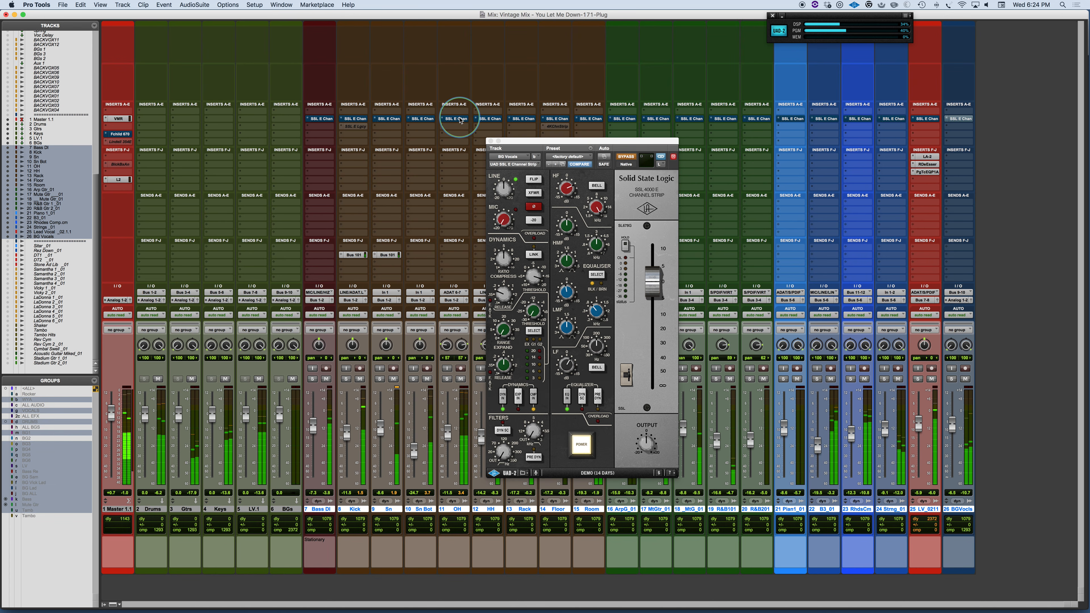
pyautogui.keyDown('alt'); pyautogui.keyDown('shift'); pyautogui.keyDown('super'); pyautogui.click(460, 119); pyautogui.keyUp('super'); pyautogui.keyUp('shift'); pyautogui.keyUp('alt')
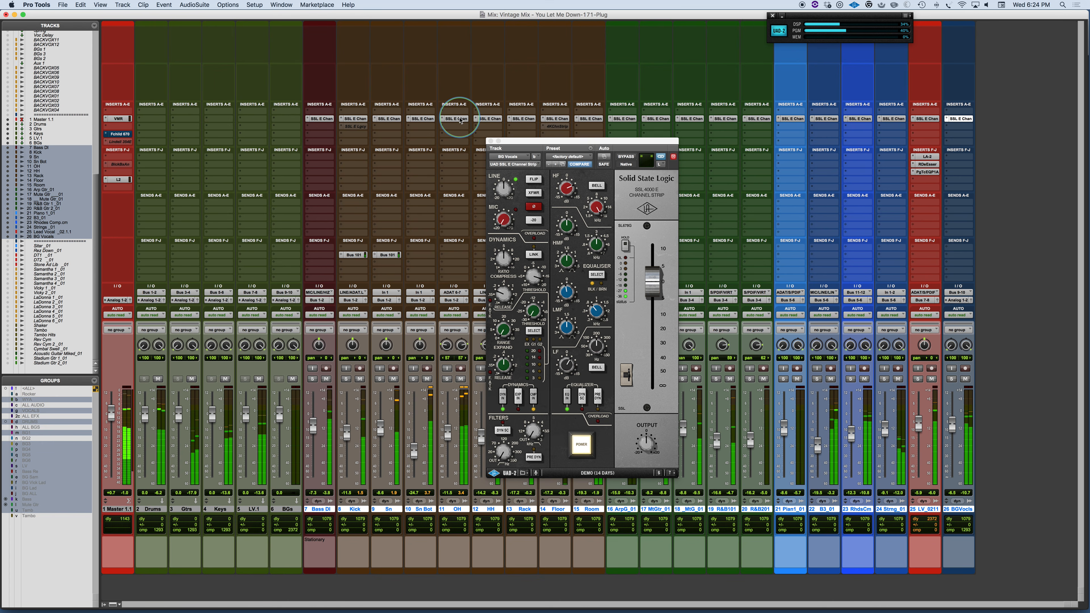
pyautogui.keyDown('alt'); pyautogui.keyDown('shift'); pyautogui.keyDown('super'); pyautogui.click(460, 120); pyautogui.keyUp('super'); pyautogui.keyUp('shift'); pyautogui.keyUp('alt')
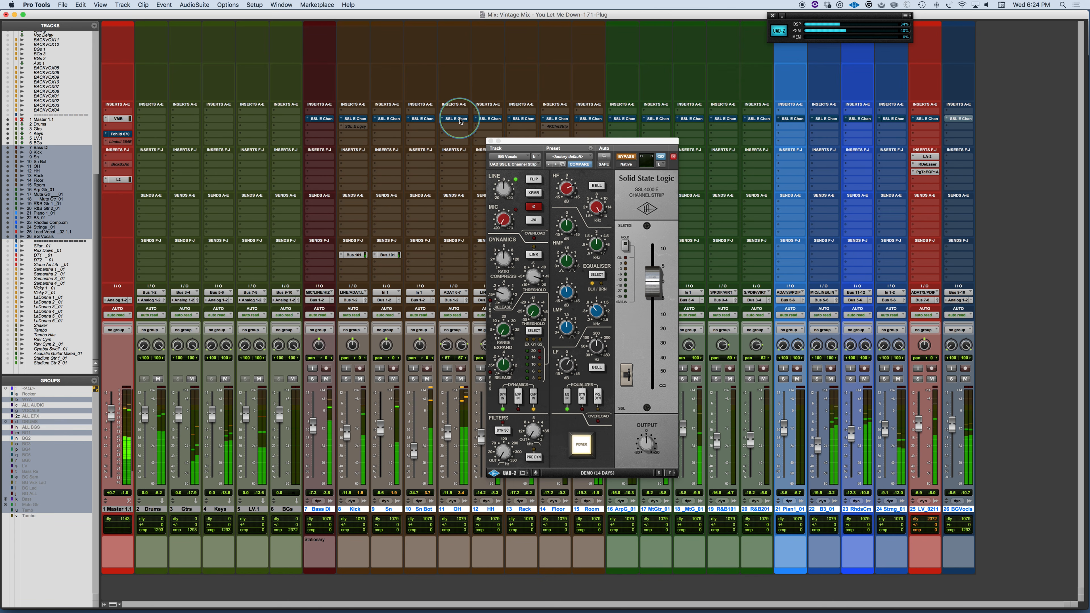
pyautogui.keyDown('alt'); pyautogui.keyDown('shift'); pyautogui.keyDown('super'); pyautogui.click(460, 120); pyautogui.keyUp('super'); pyautogui.keyUp('shift'); pyautogui.keyUp('alt')
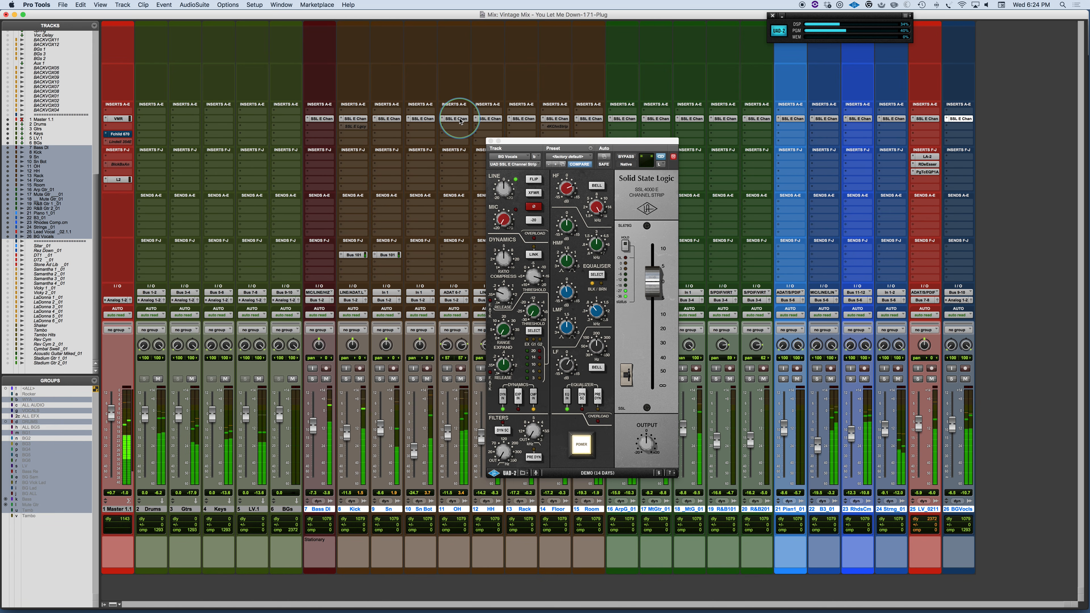
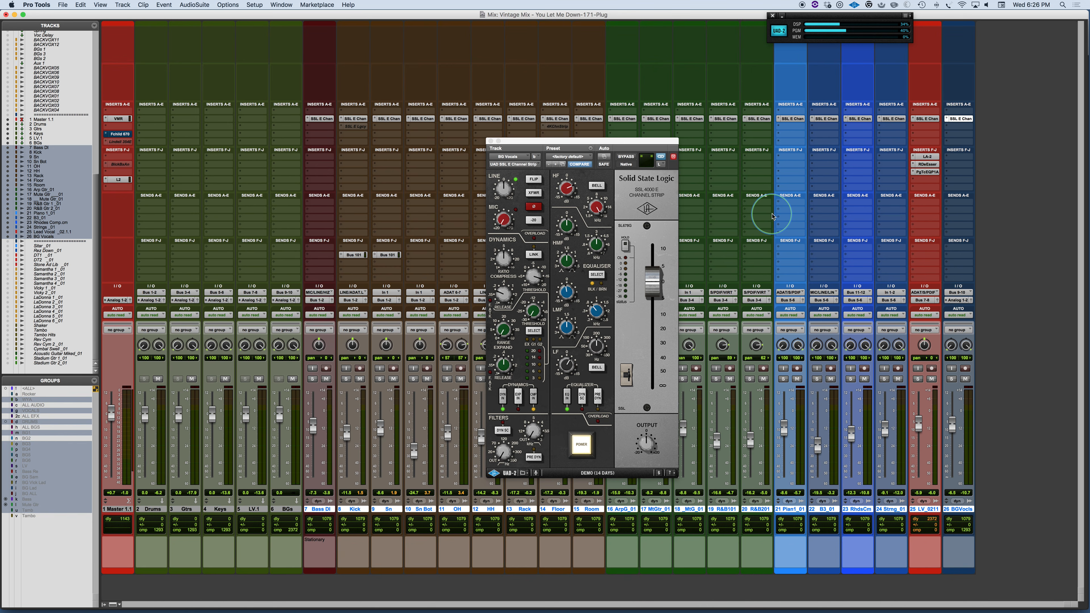
# - Switch to the PowerPoint slide show with the Plugin of the Week slide
pyautogui.press('super+Tab')
pyautogui.press('super+Tab')
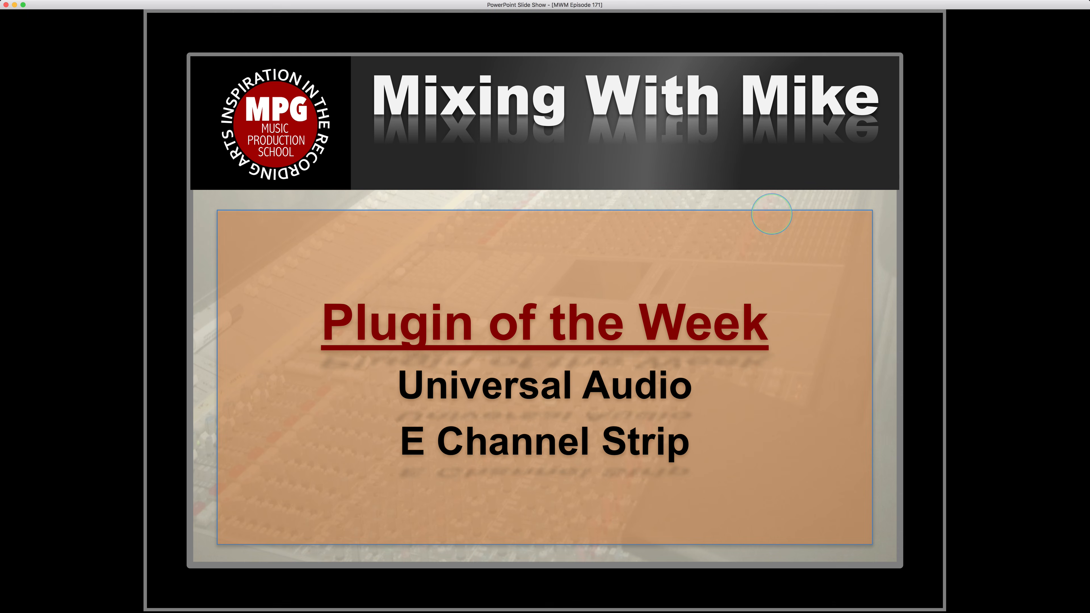